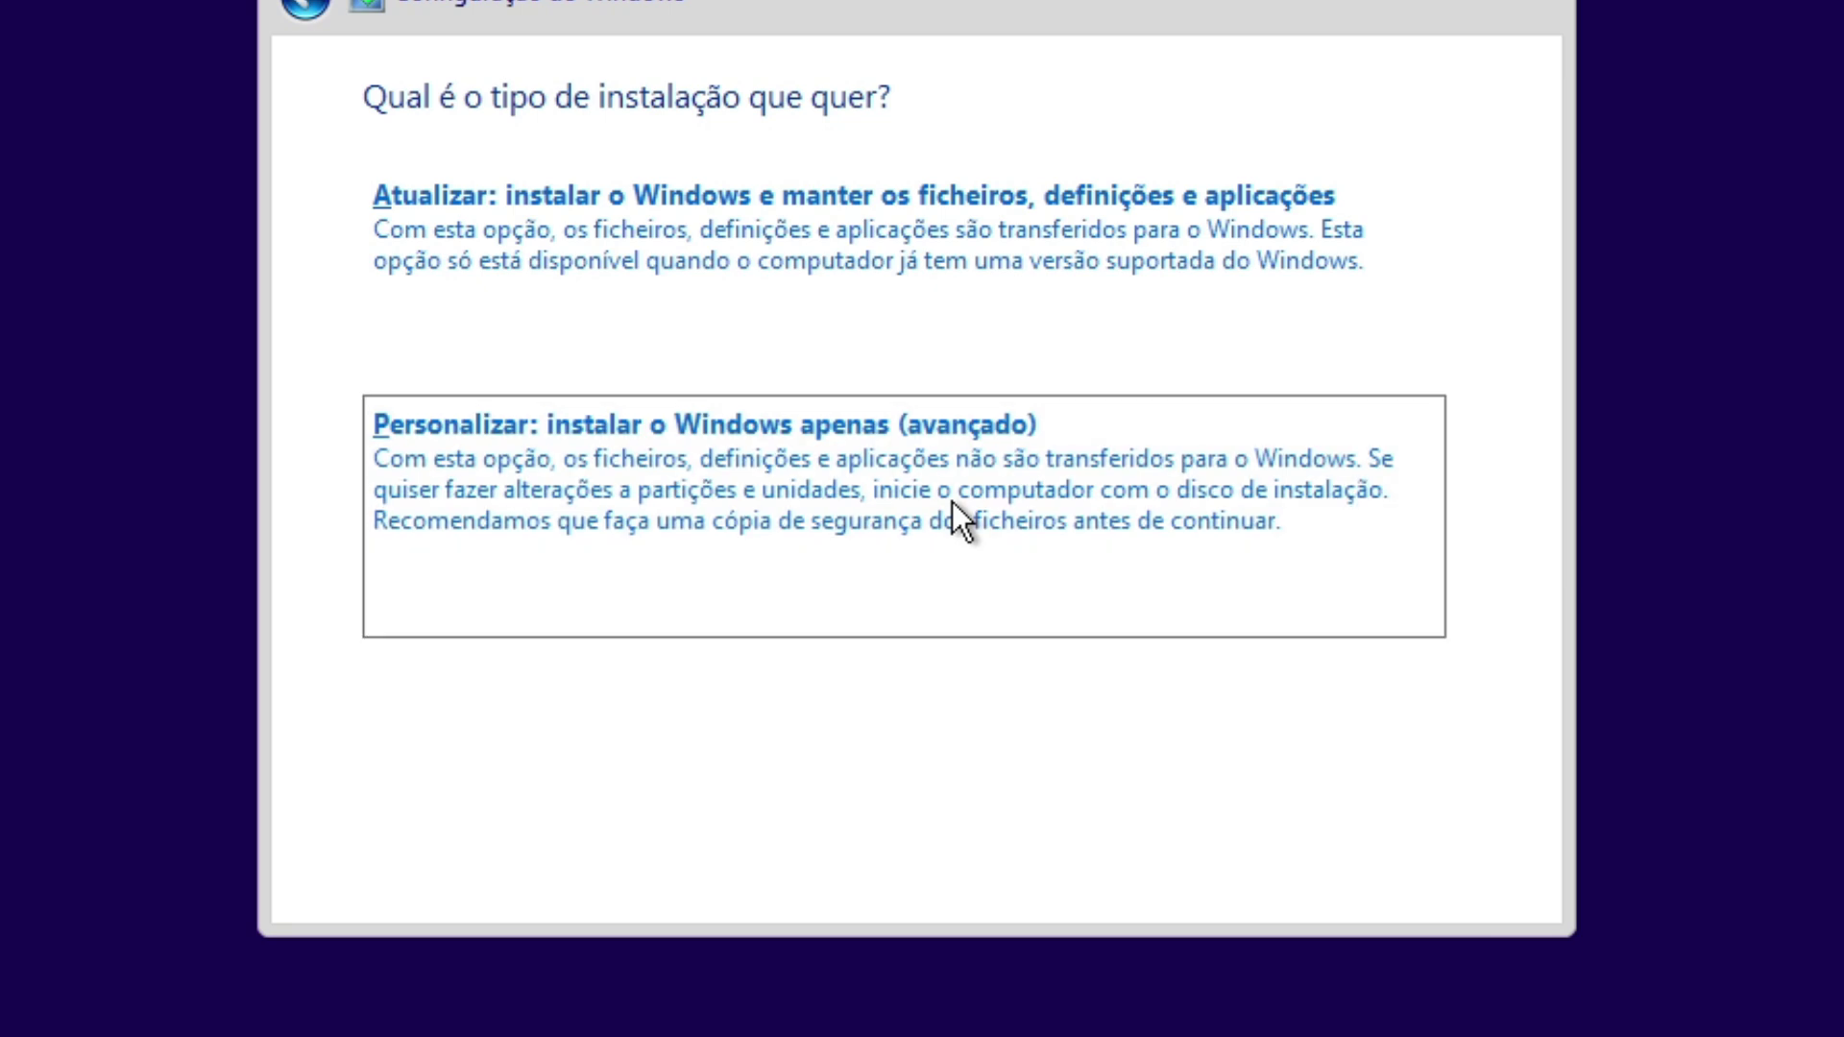
- Install Windows with the custom option, restart the computer and finish the built-in Administrator account setup with a blank password
left_click(1436, 874)
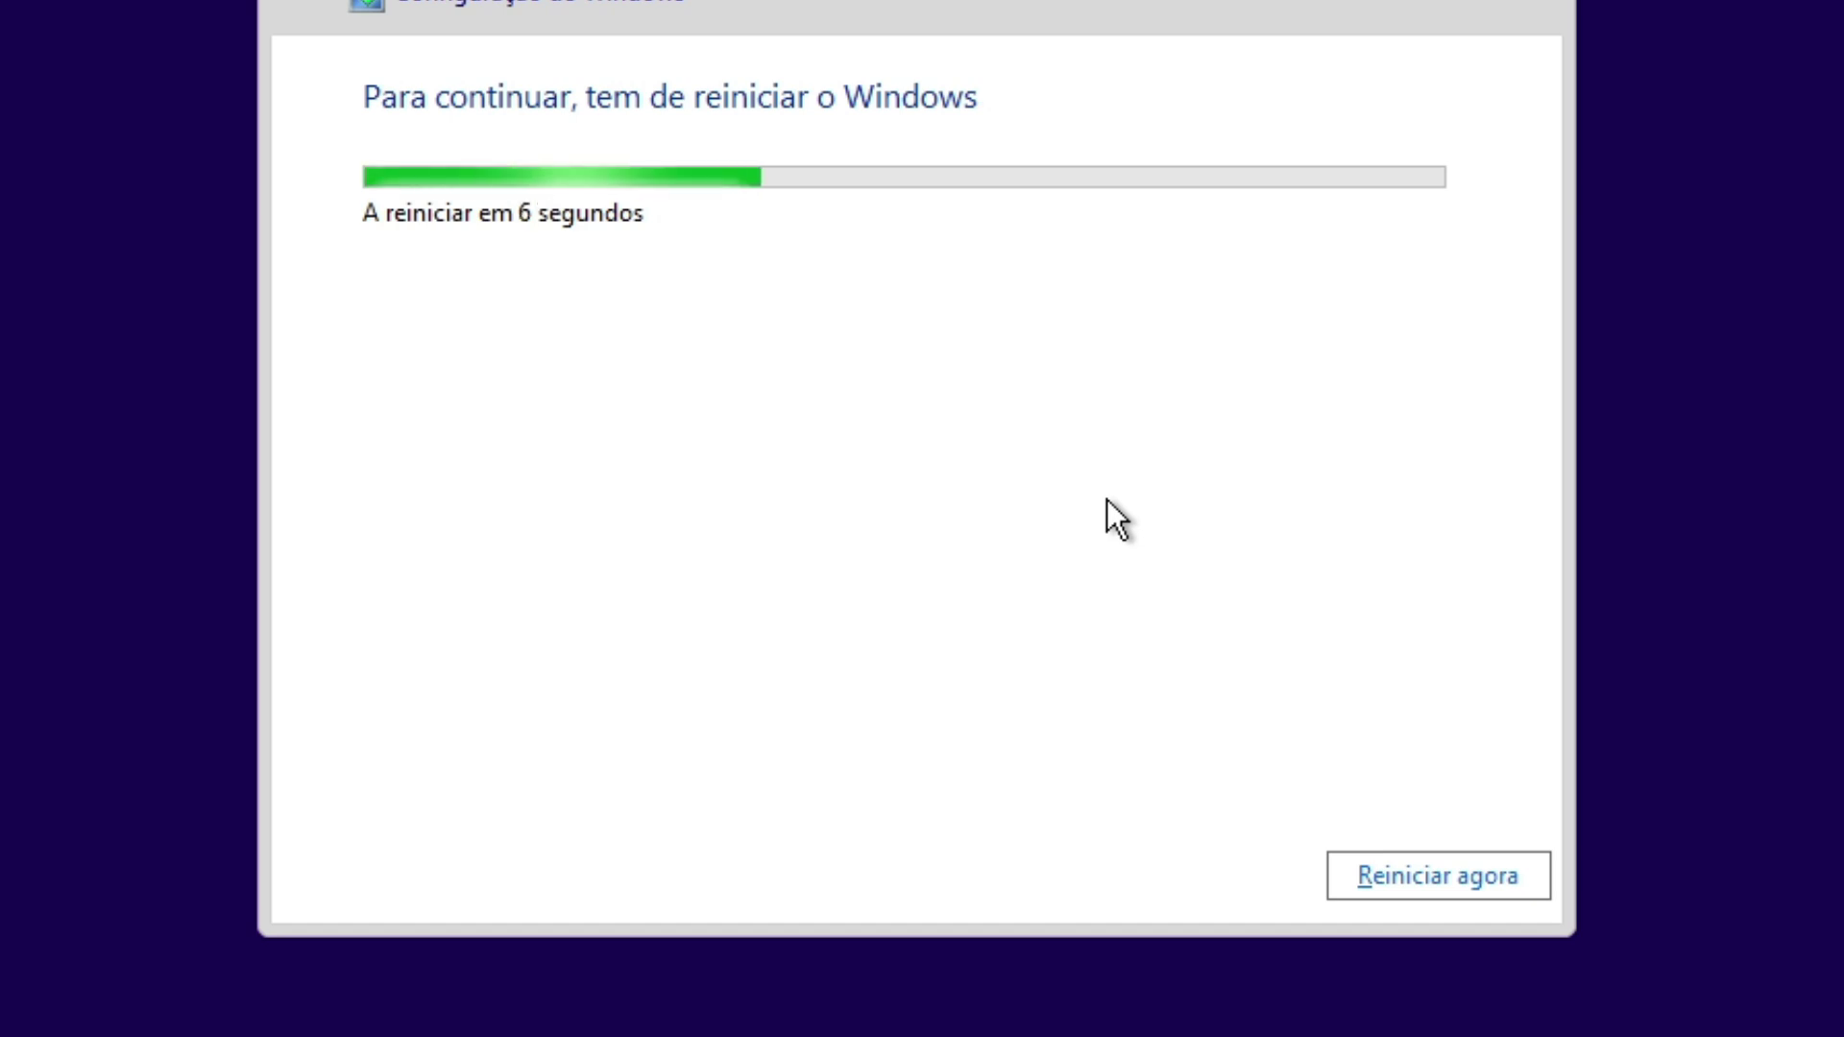
left_click(1379, 868)
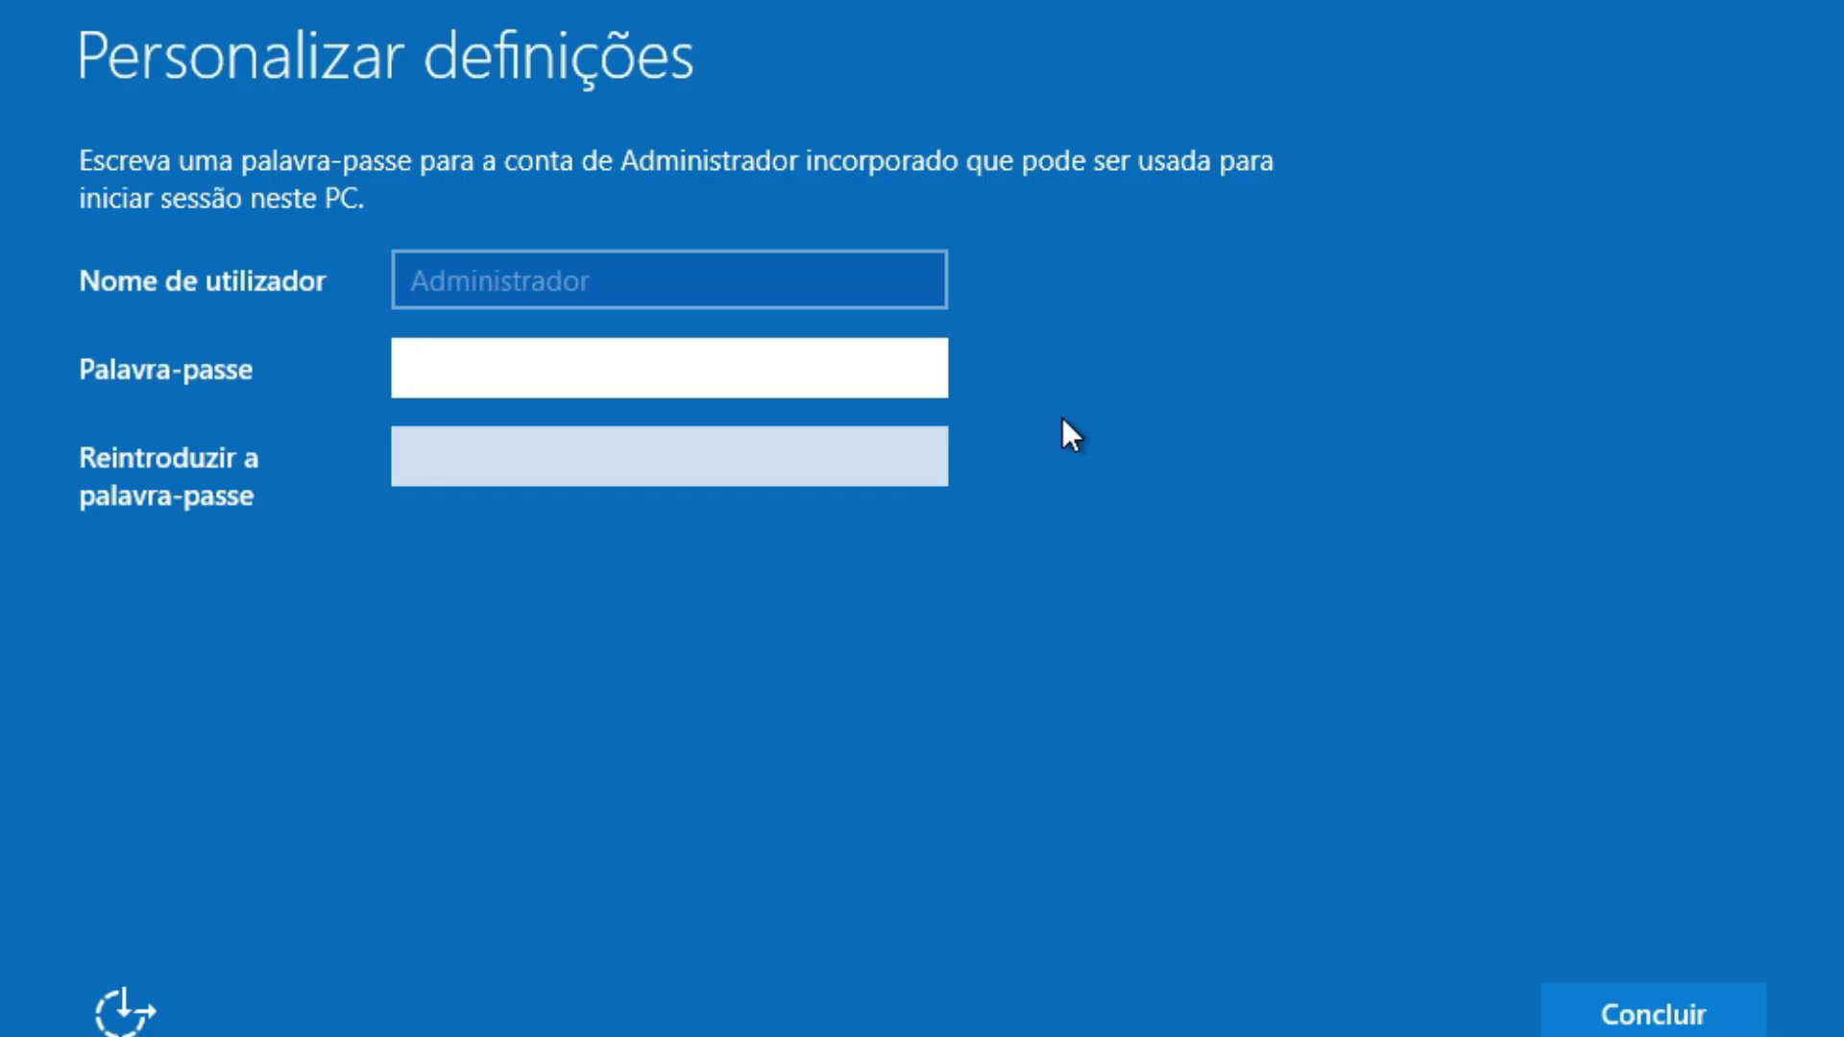
left_click(1633, 1014)
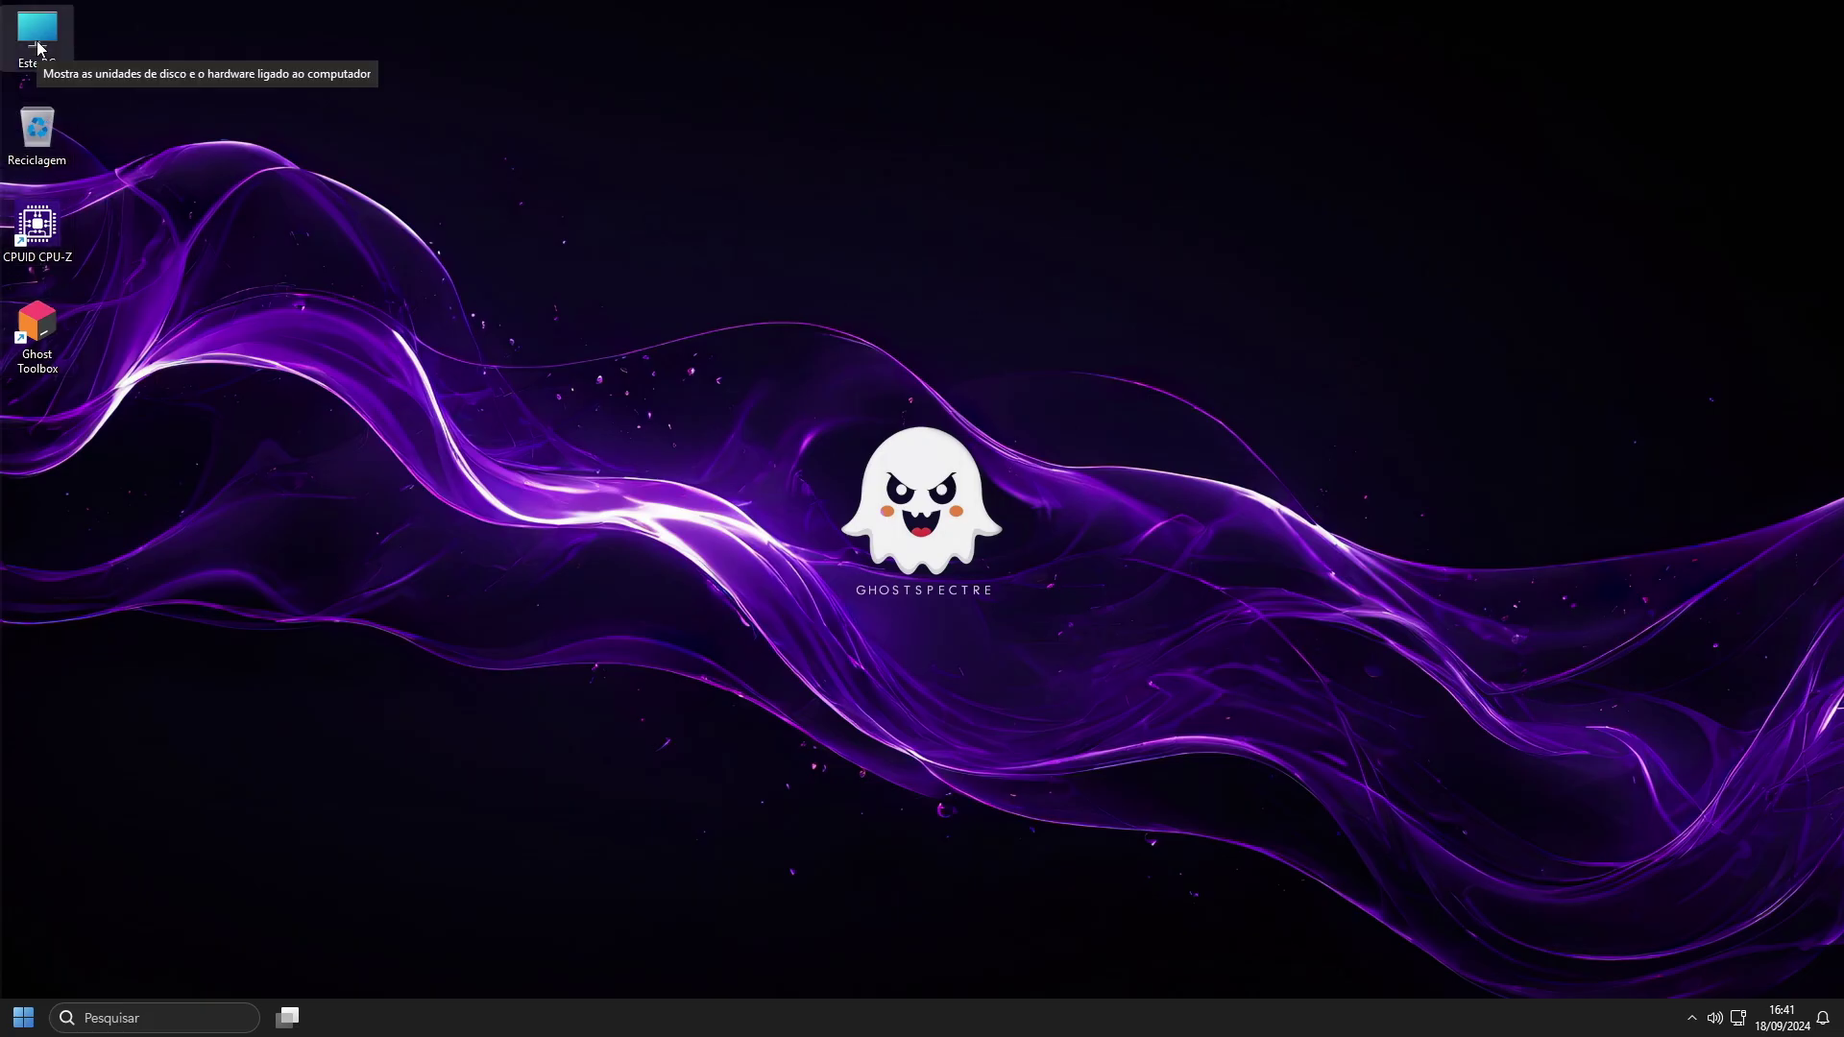
- Run winver to check the installed Windows version and build, and close the information window
left_click(19, 1018)
type("winver")
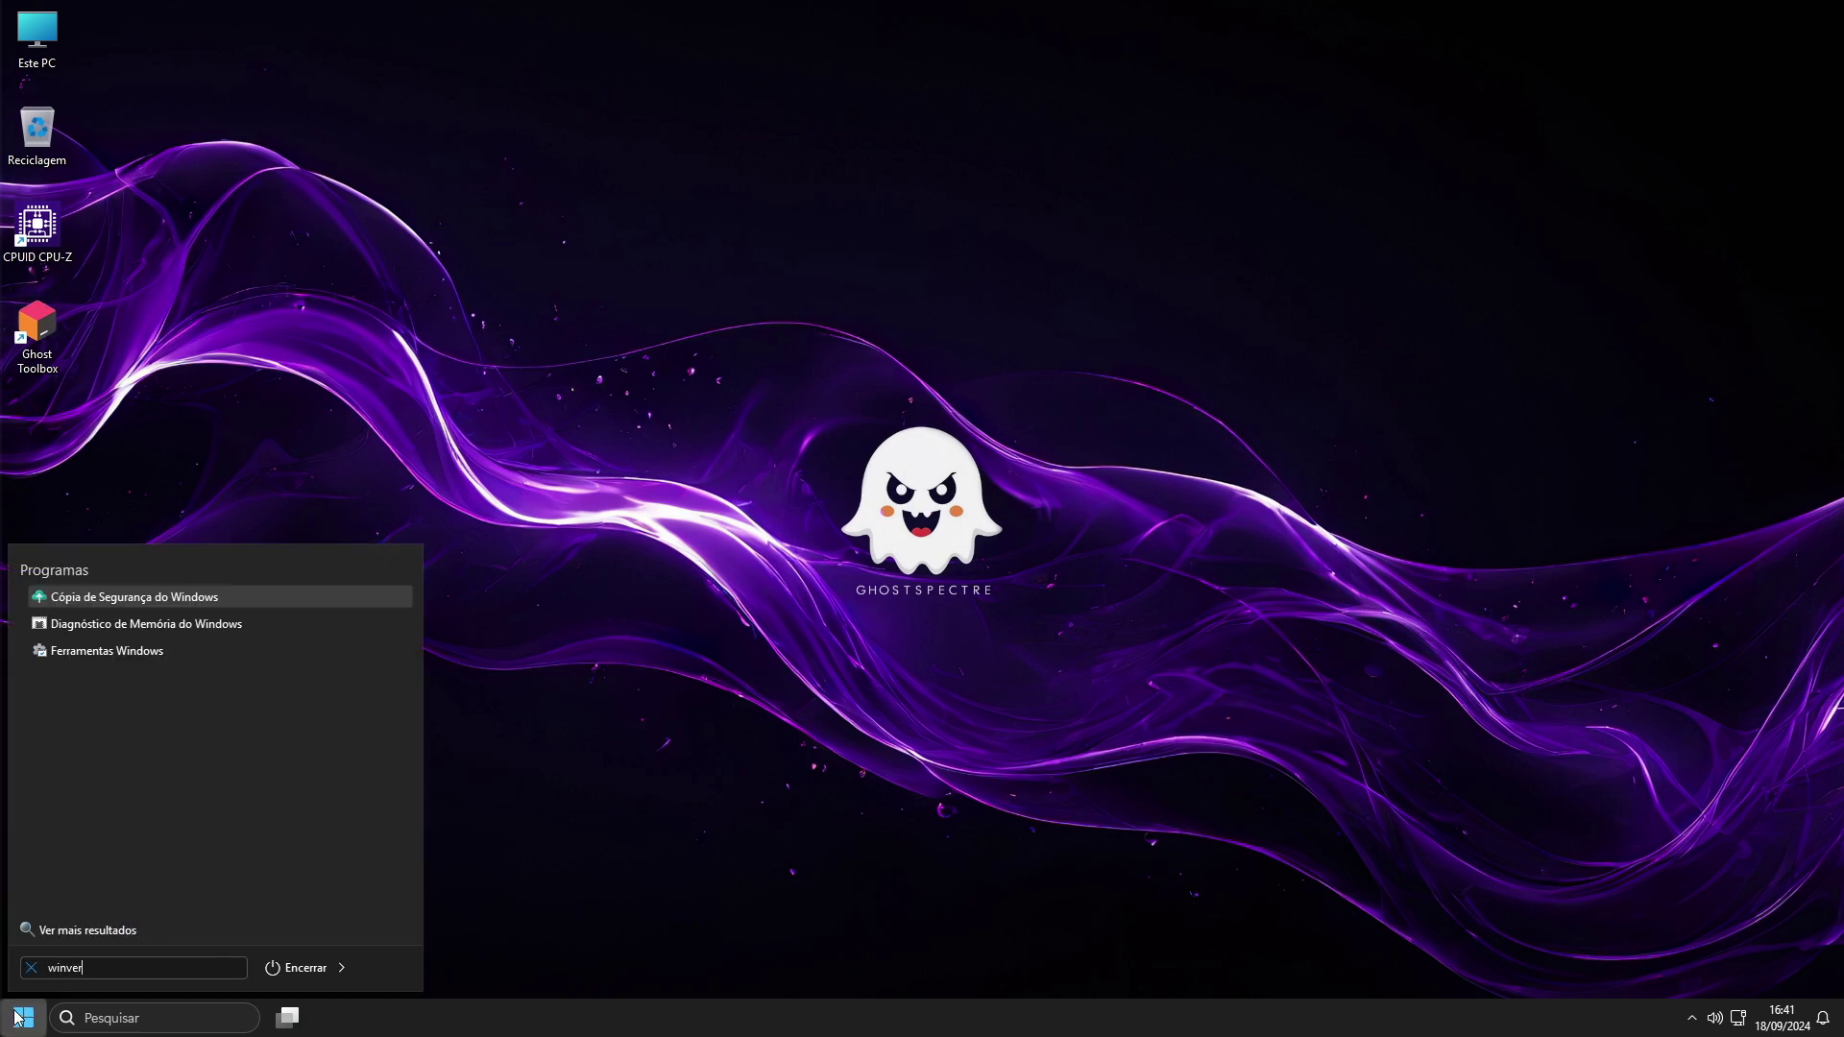
key("Return")
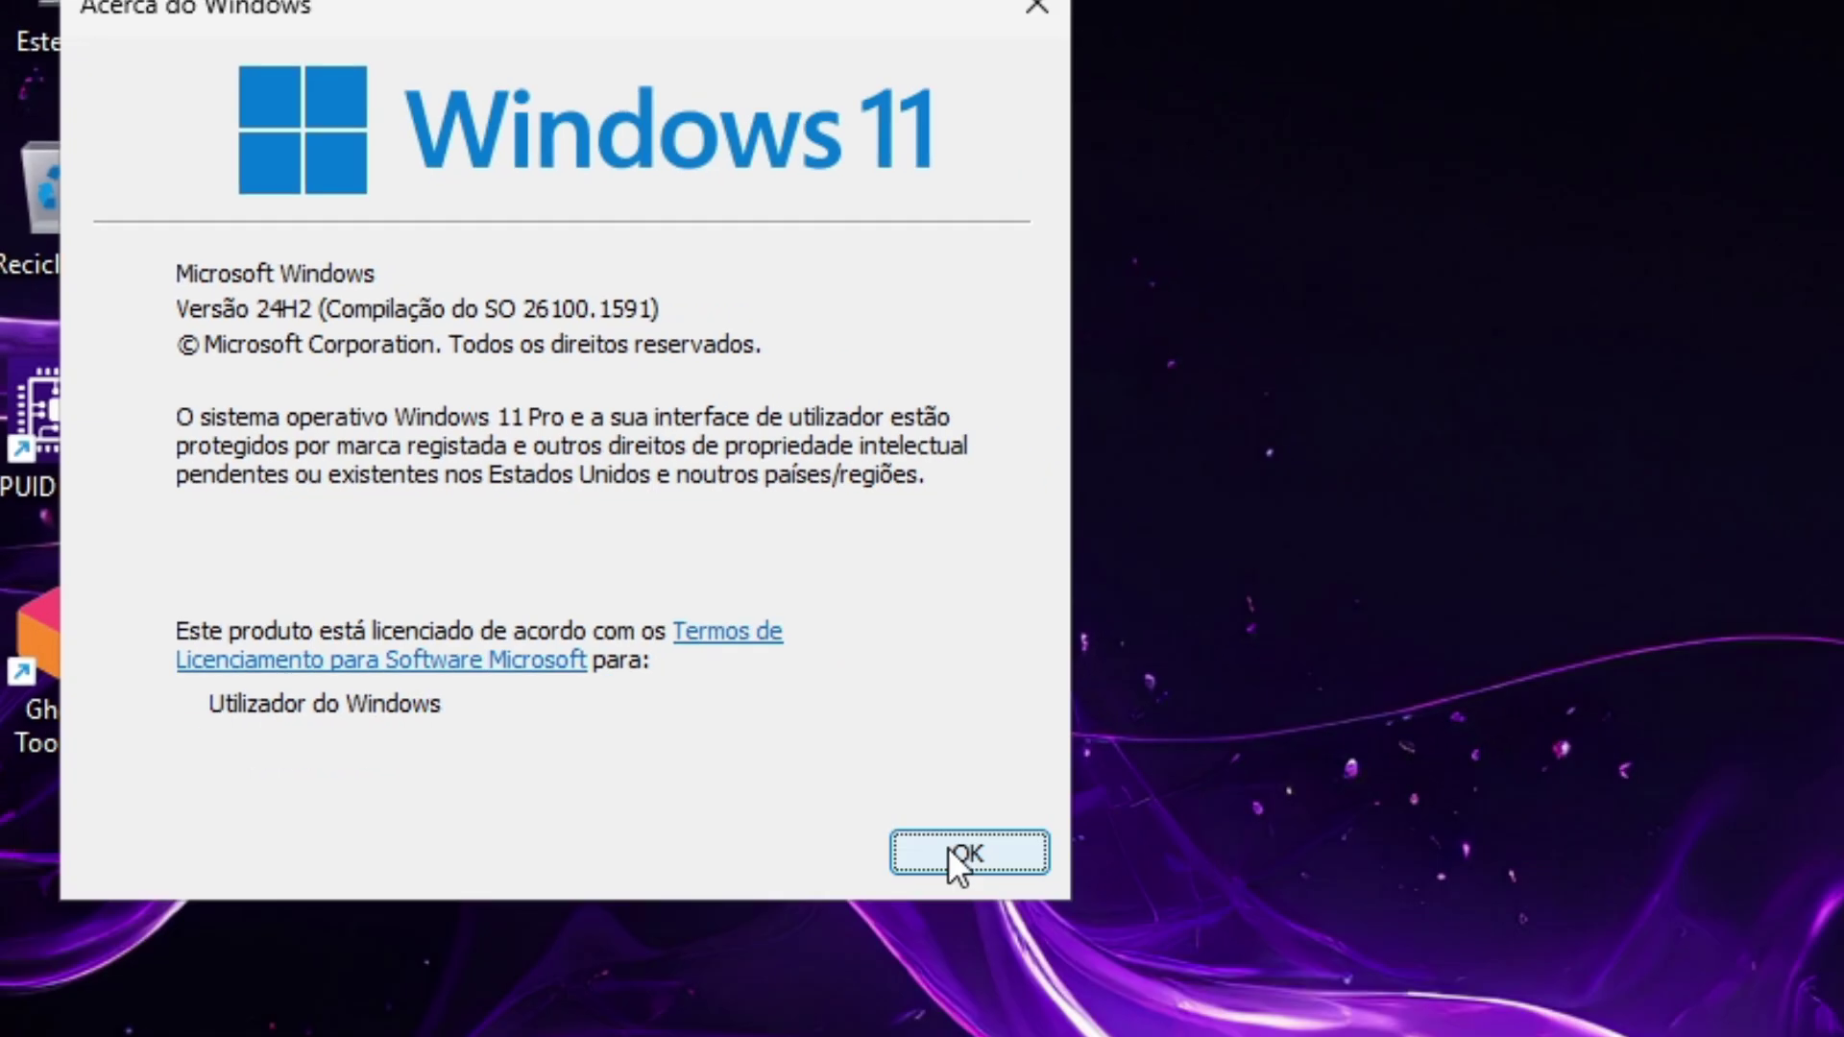
left_click(1121, 977)
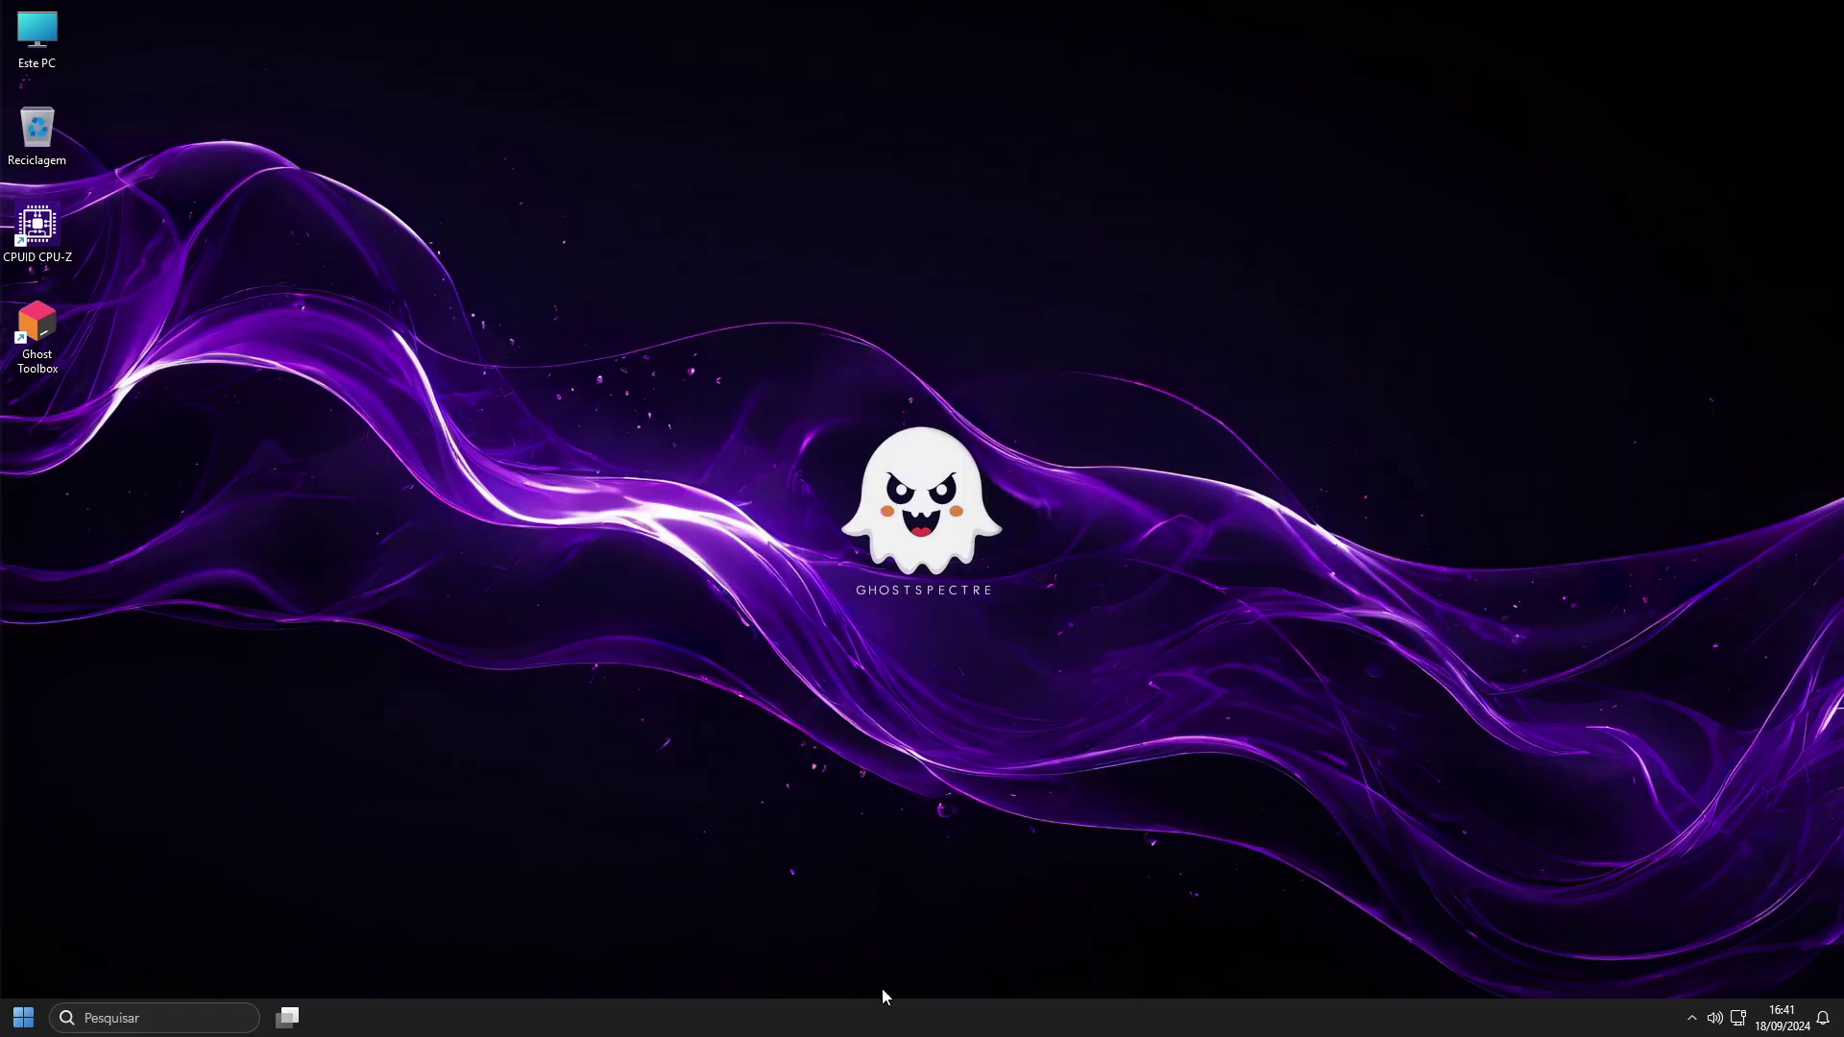
- Examine the background processes and memory usage in Task Manager, widening the process name column, and close it
right_click(933, 1022)
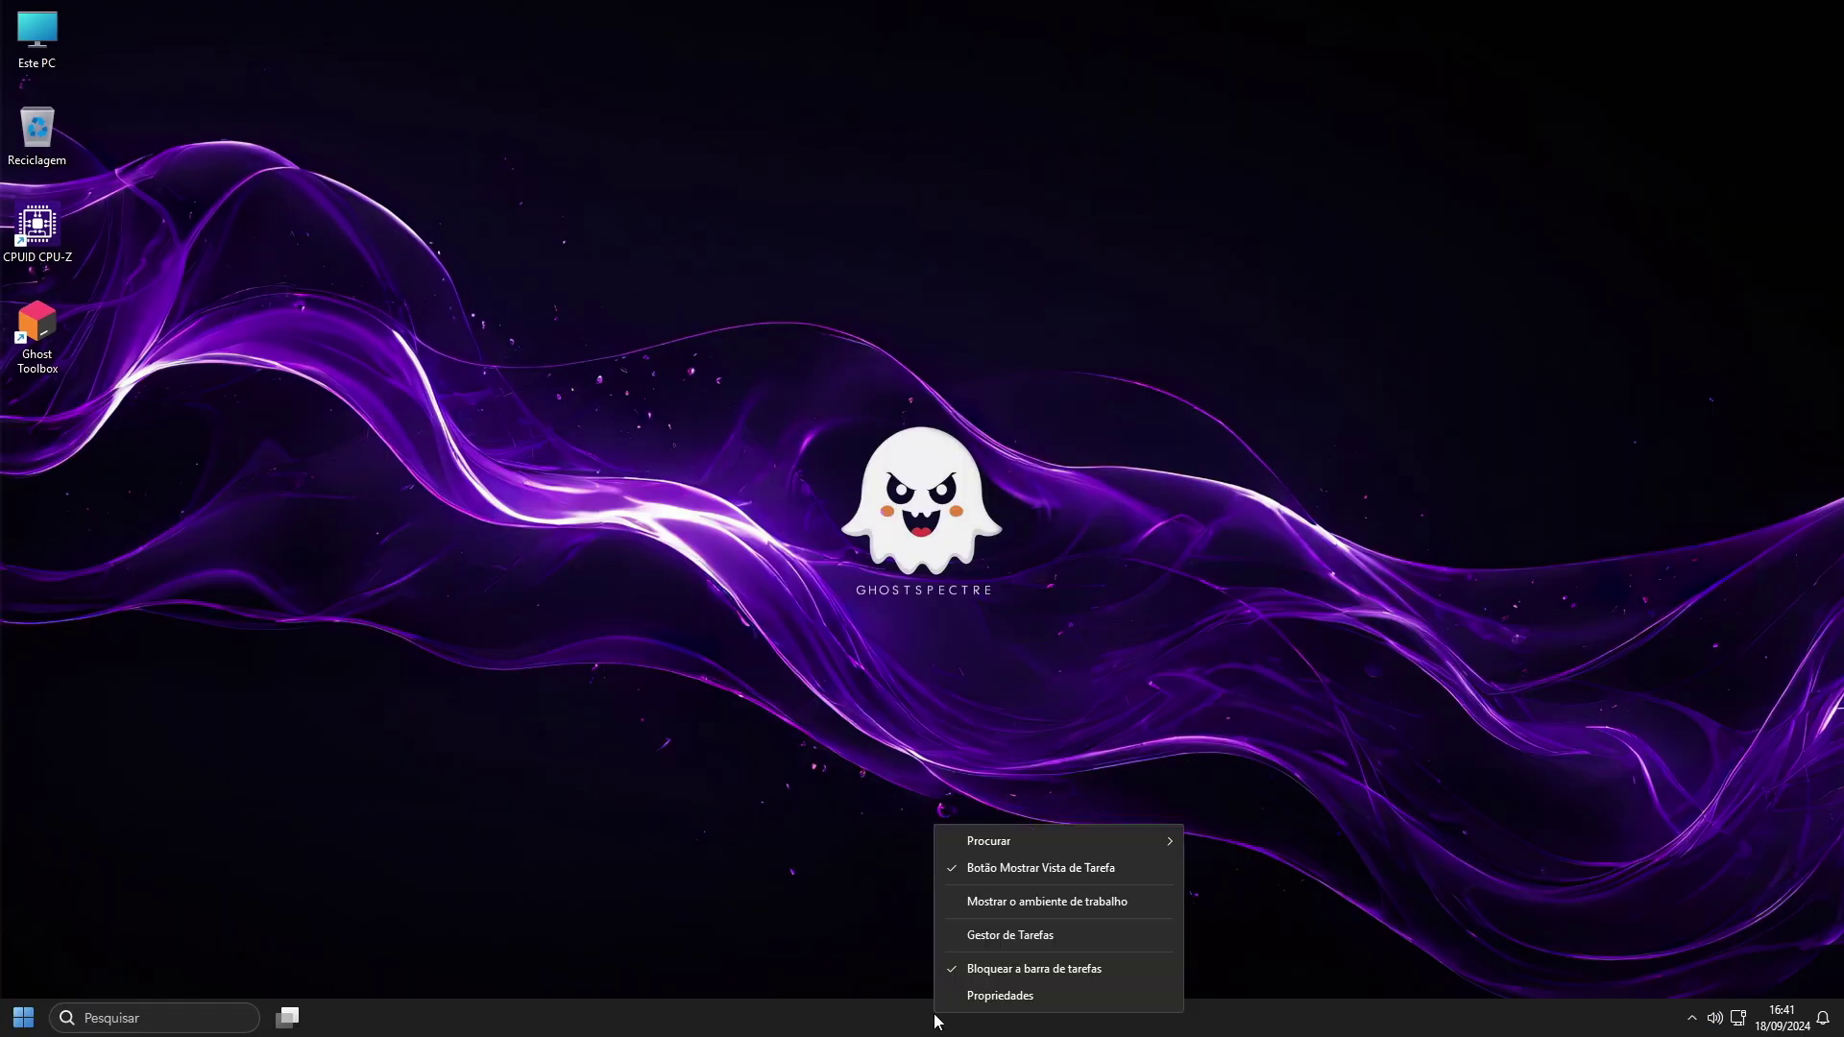
left_click(1018, 941)
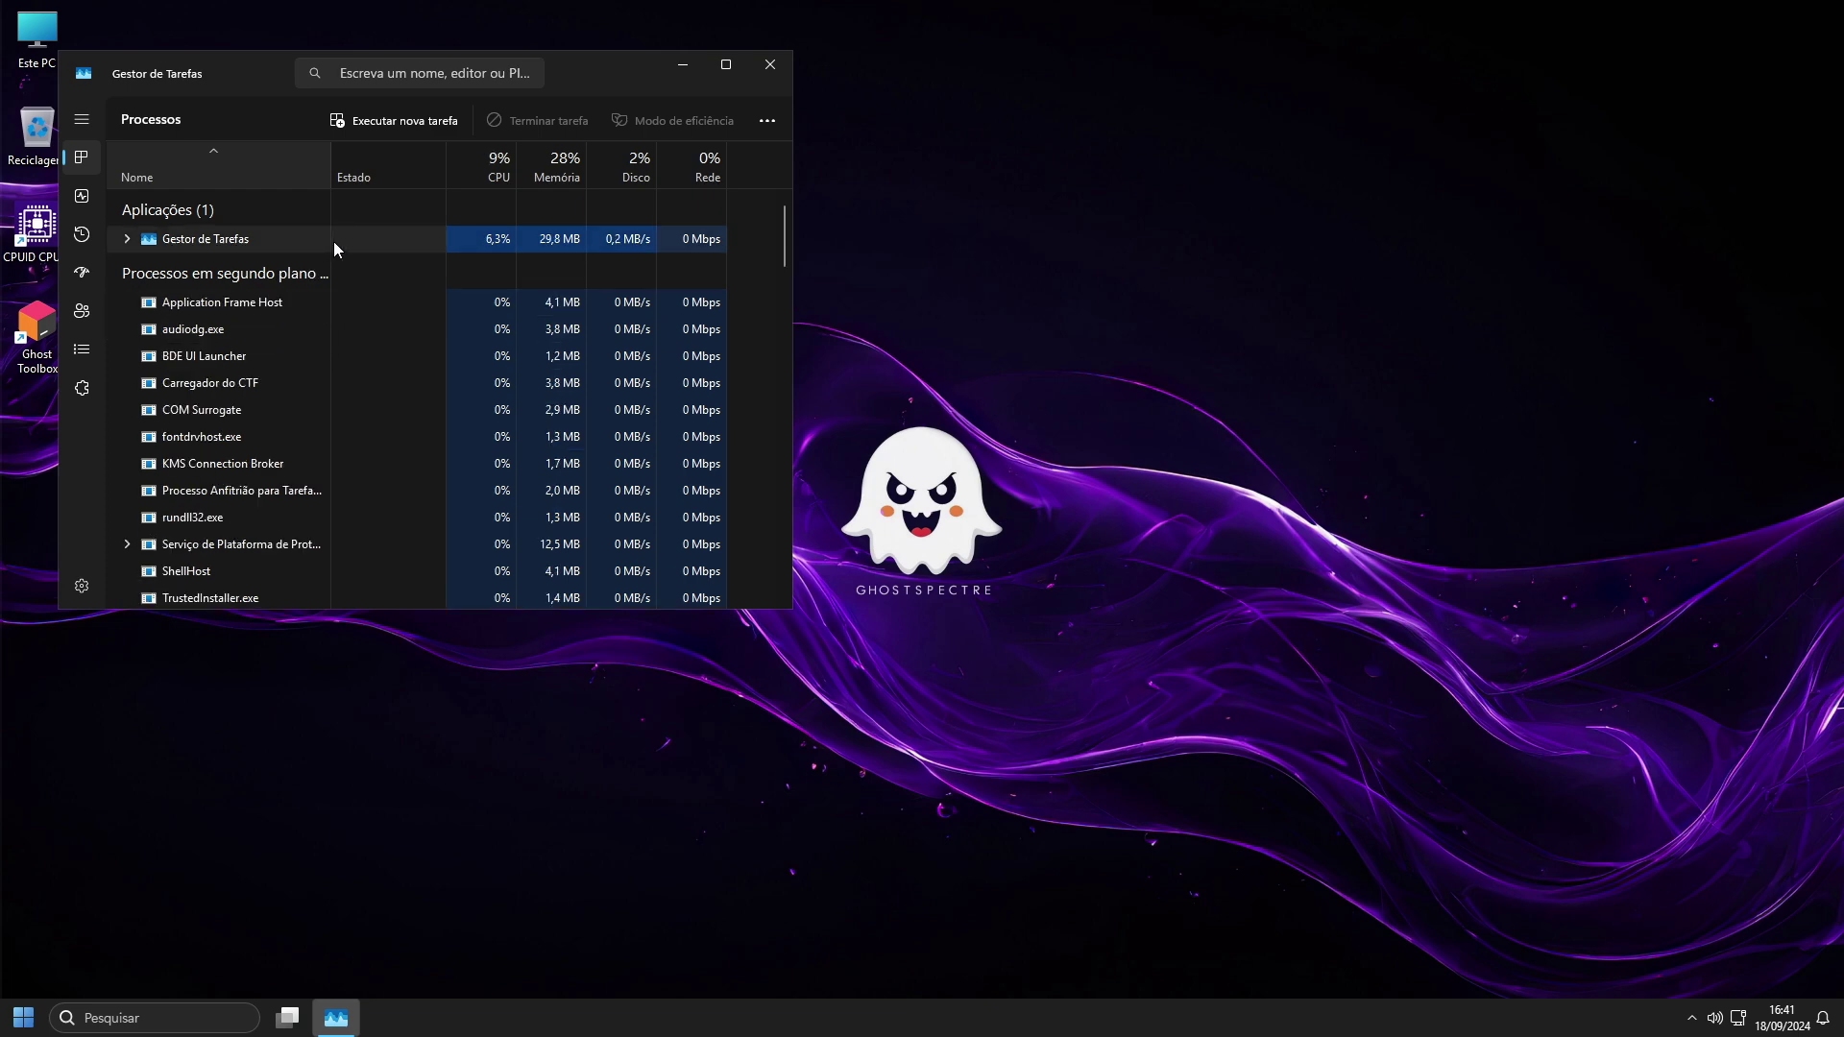
left_click_drag(325, 167, 452, 168)
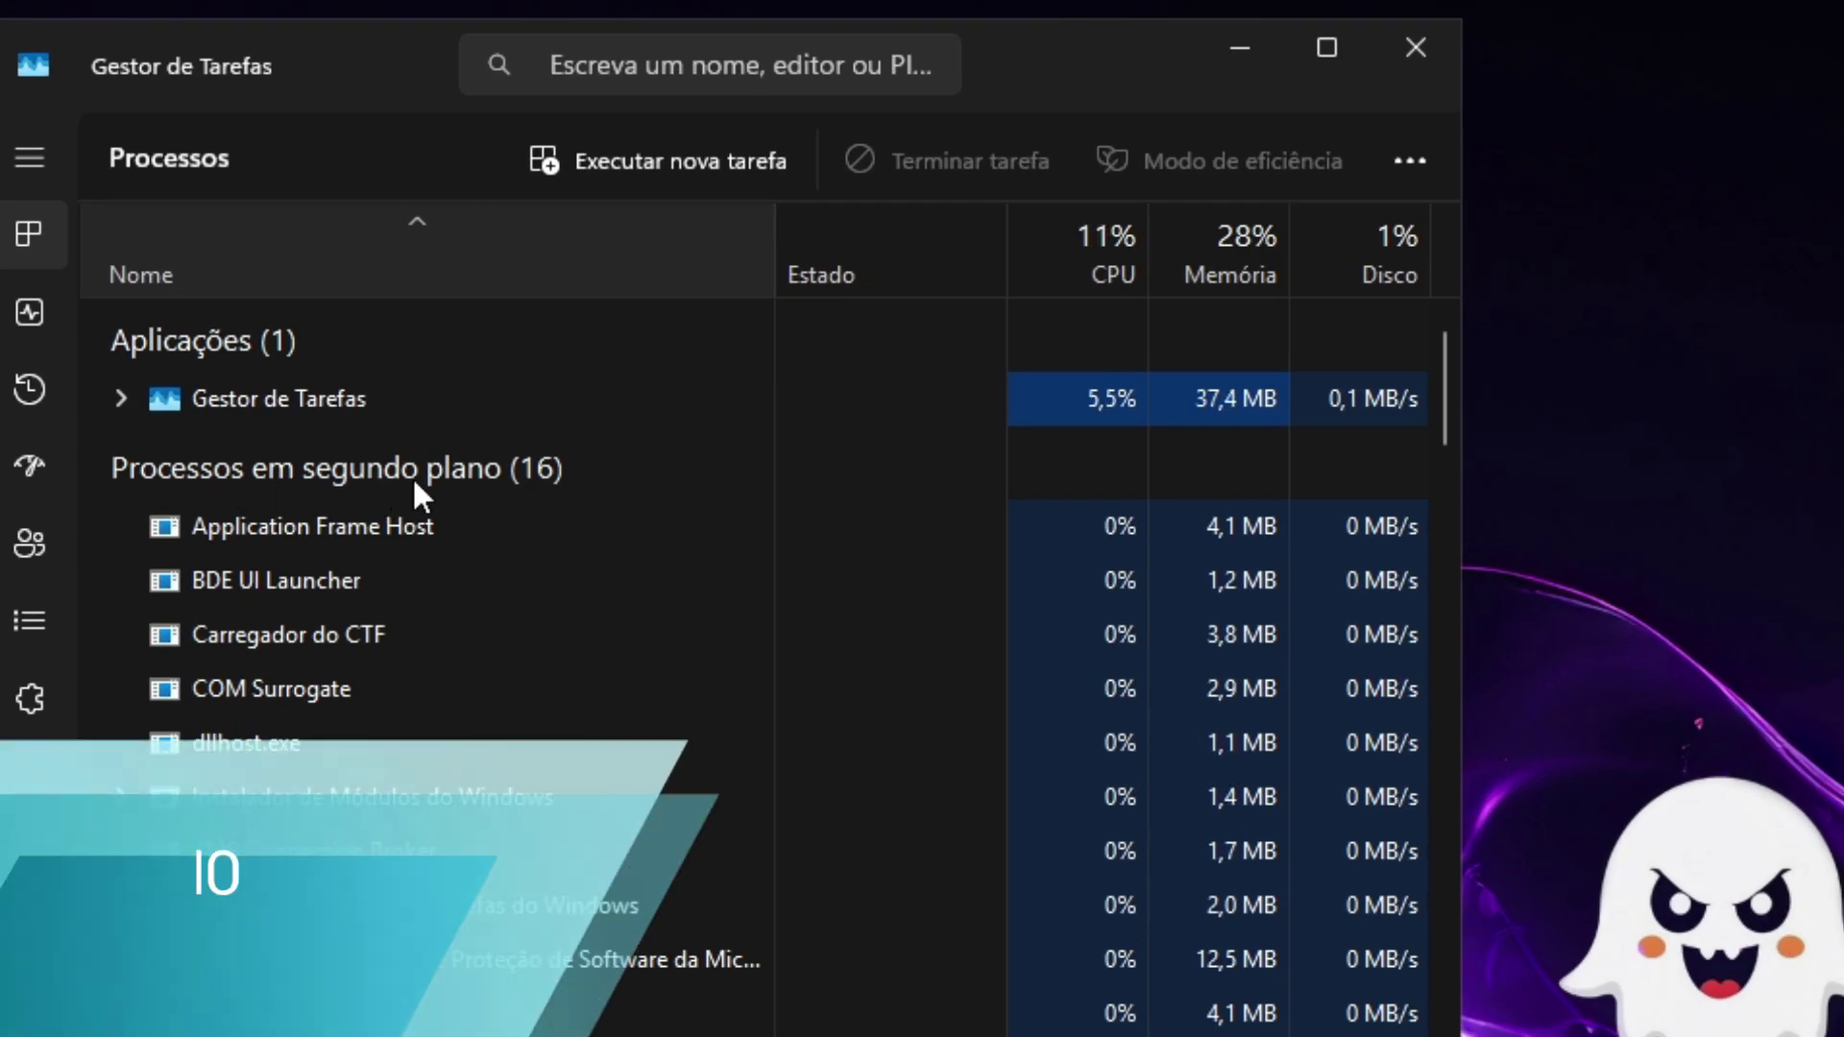
left_click(29, 320)
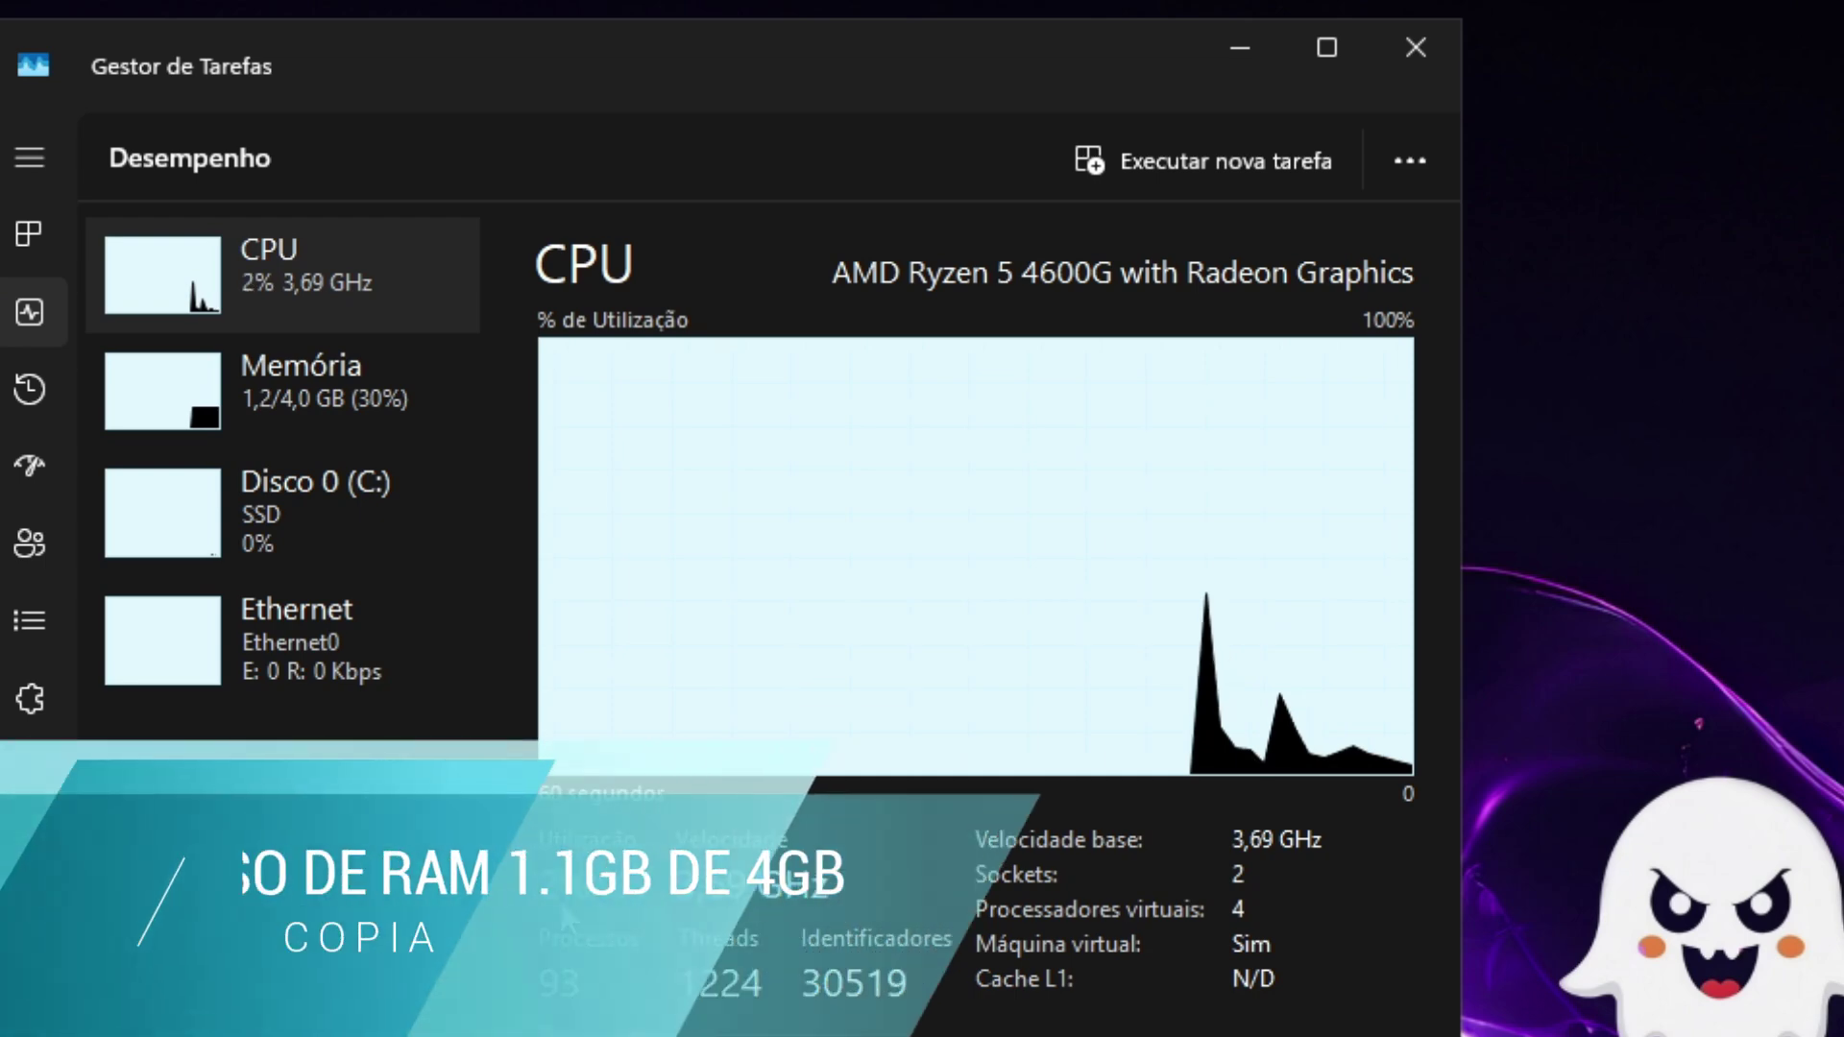
left_click(296, 423)
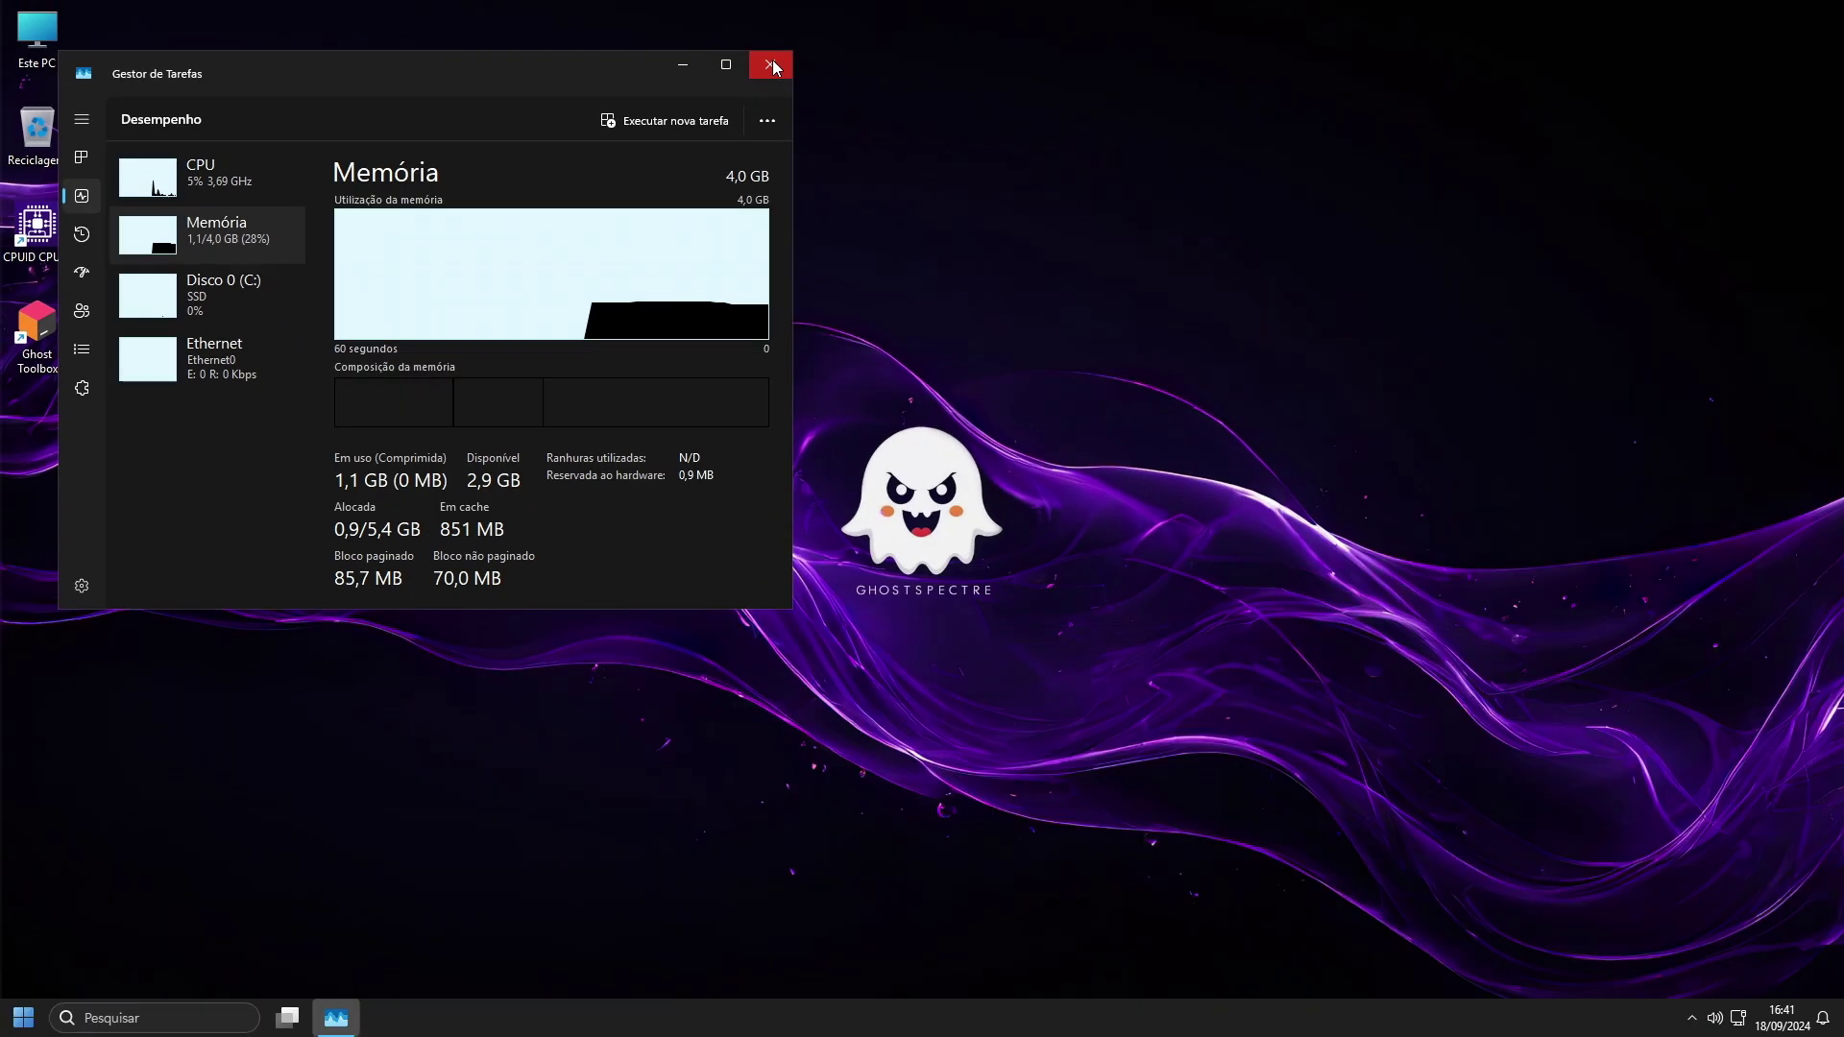
left_click(773, 67)
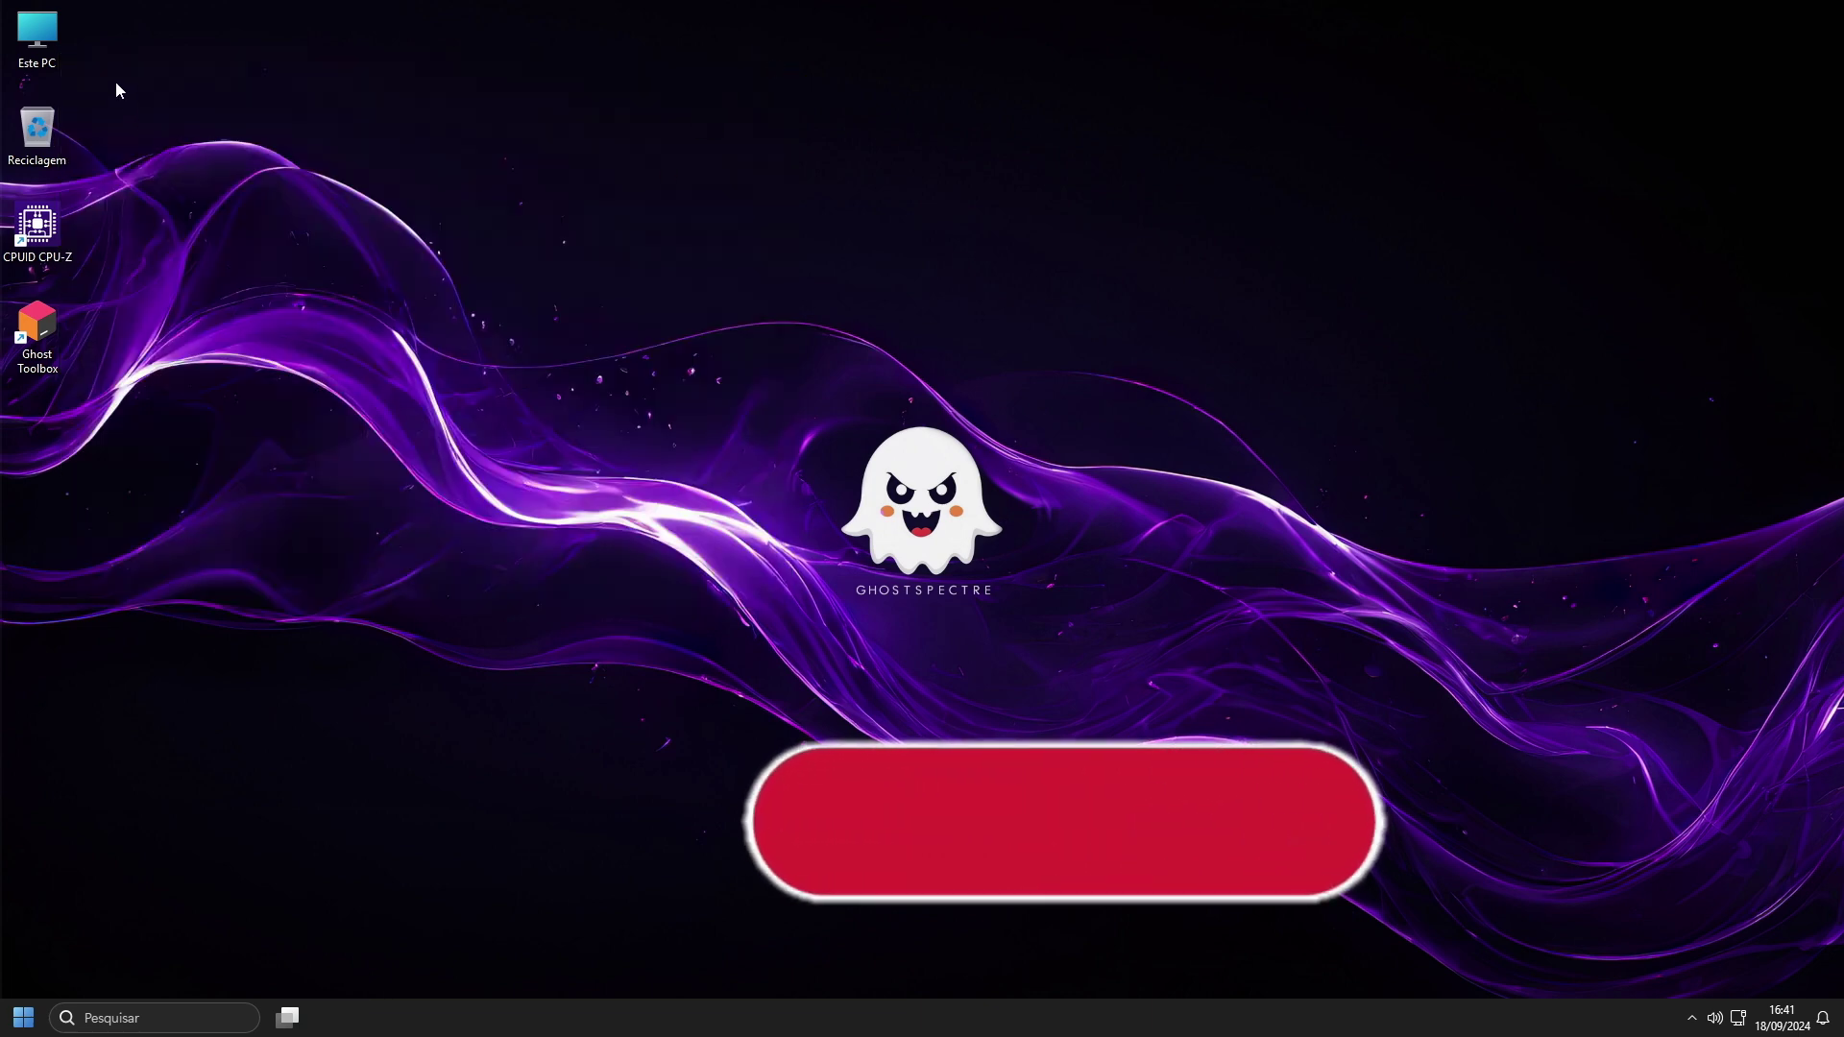
- Examine the used and free space in the properties of Local Disk (C:), and close the windows
double_click(52, 43)
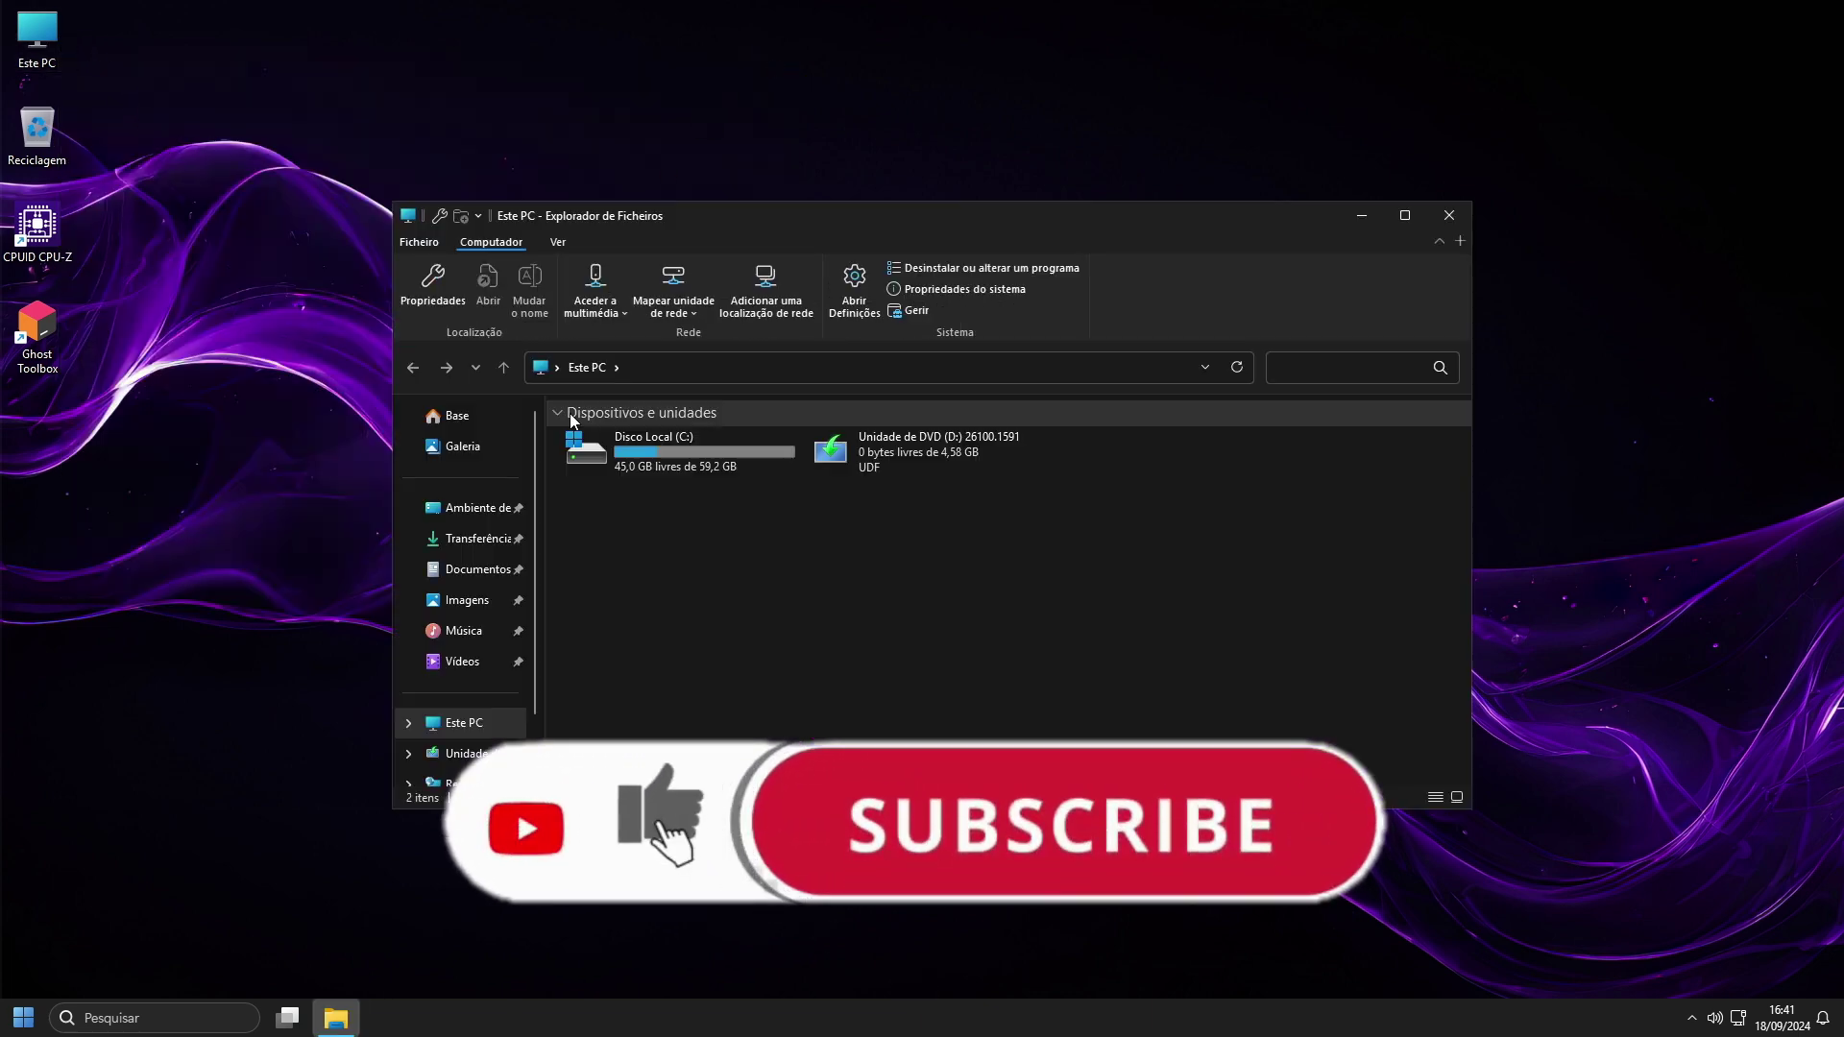
right_click(688, 455)
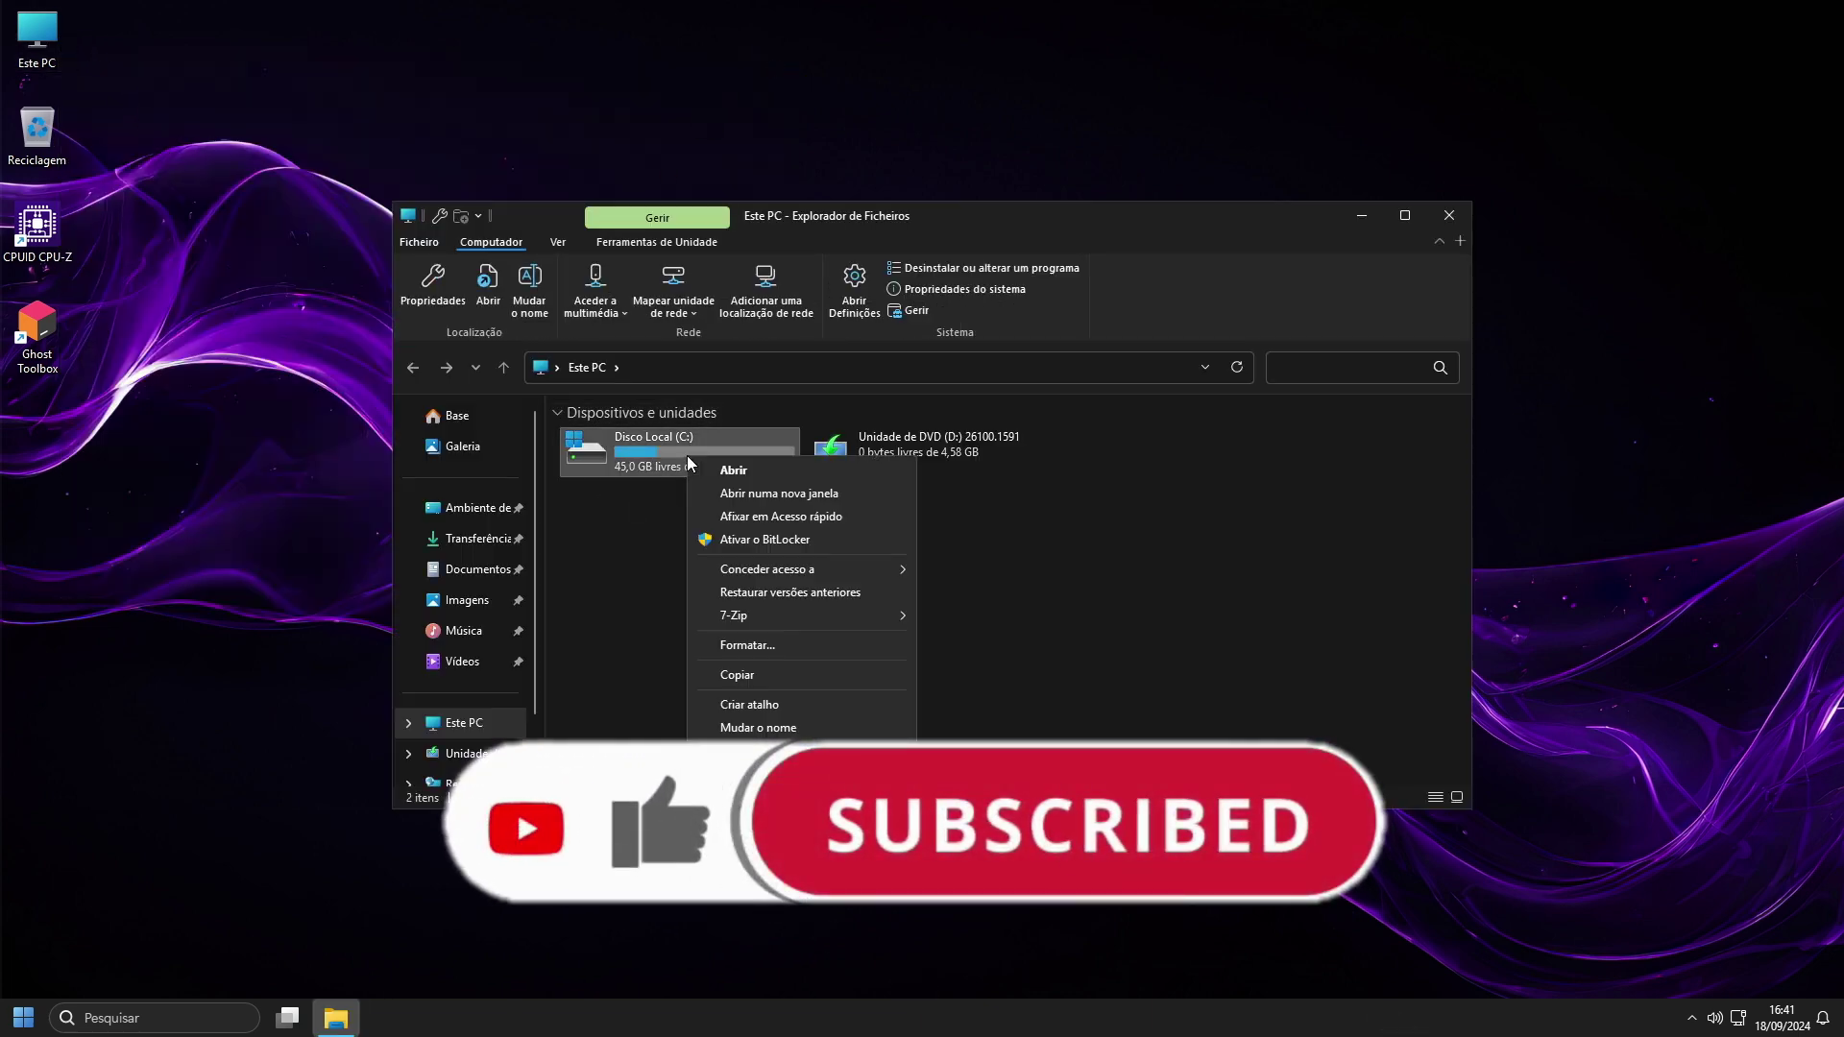
left_click(769, 759)
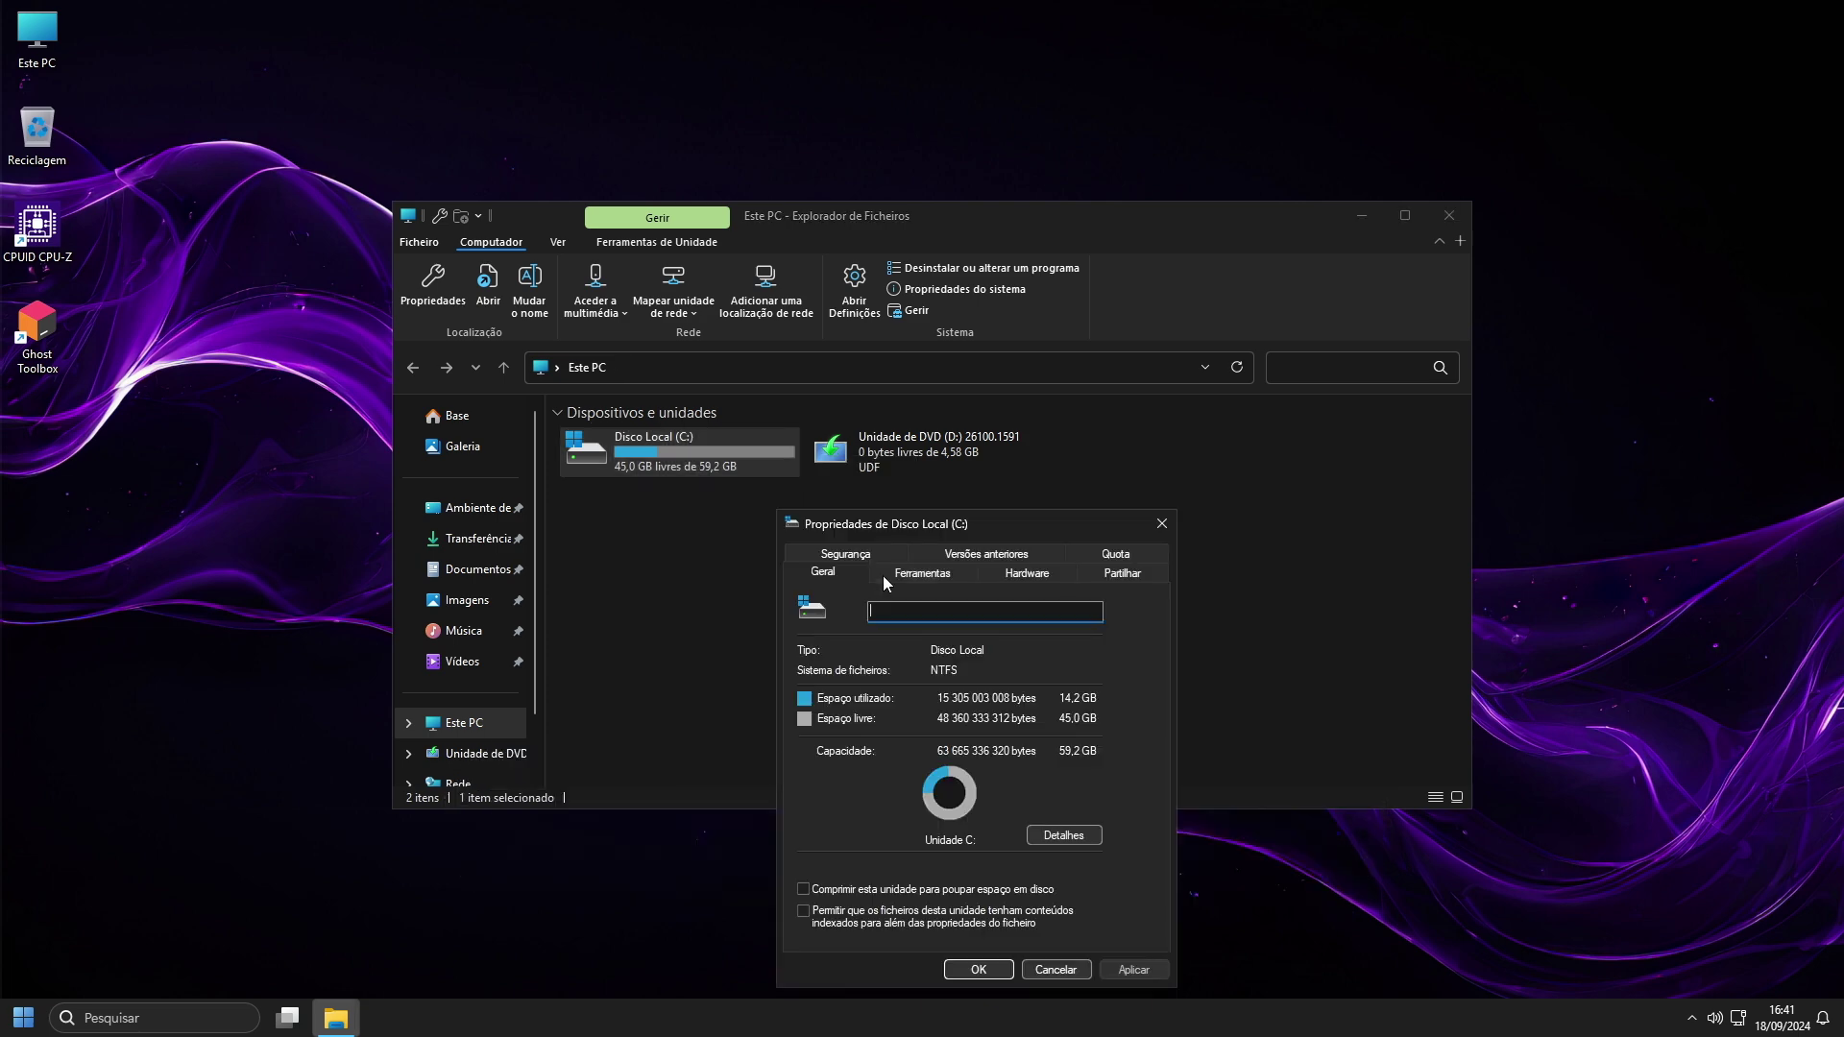
left_click_drag(912, 534, 1281, 255)
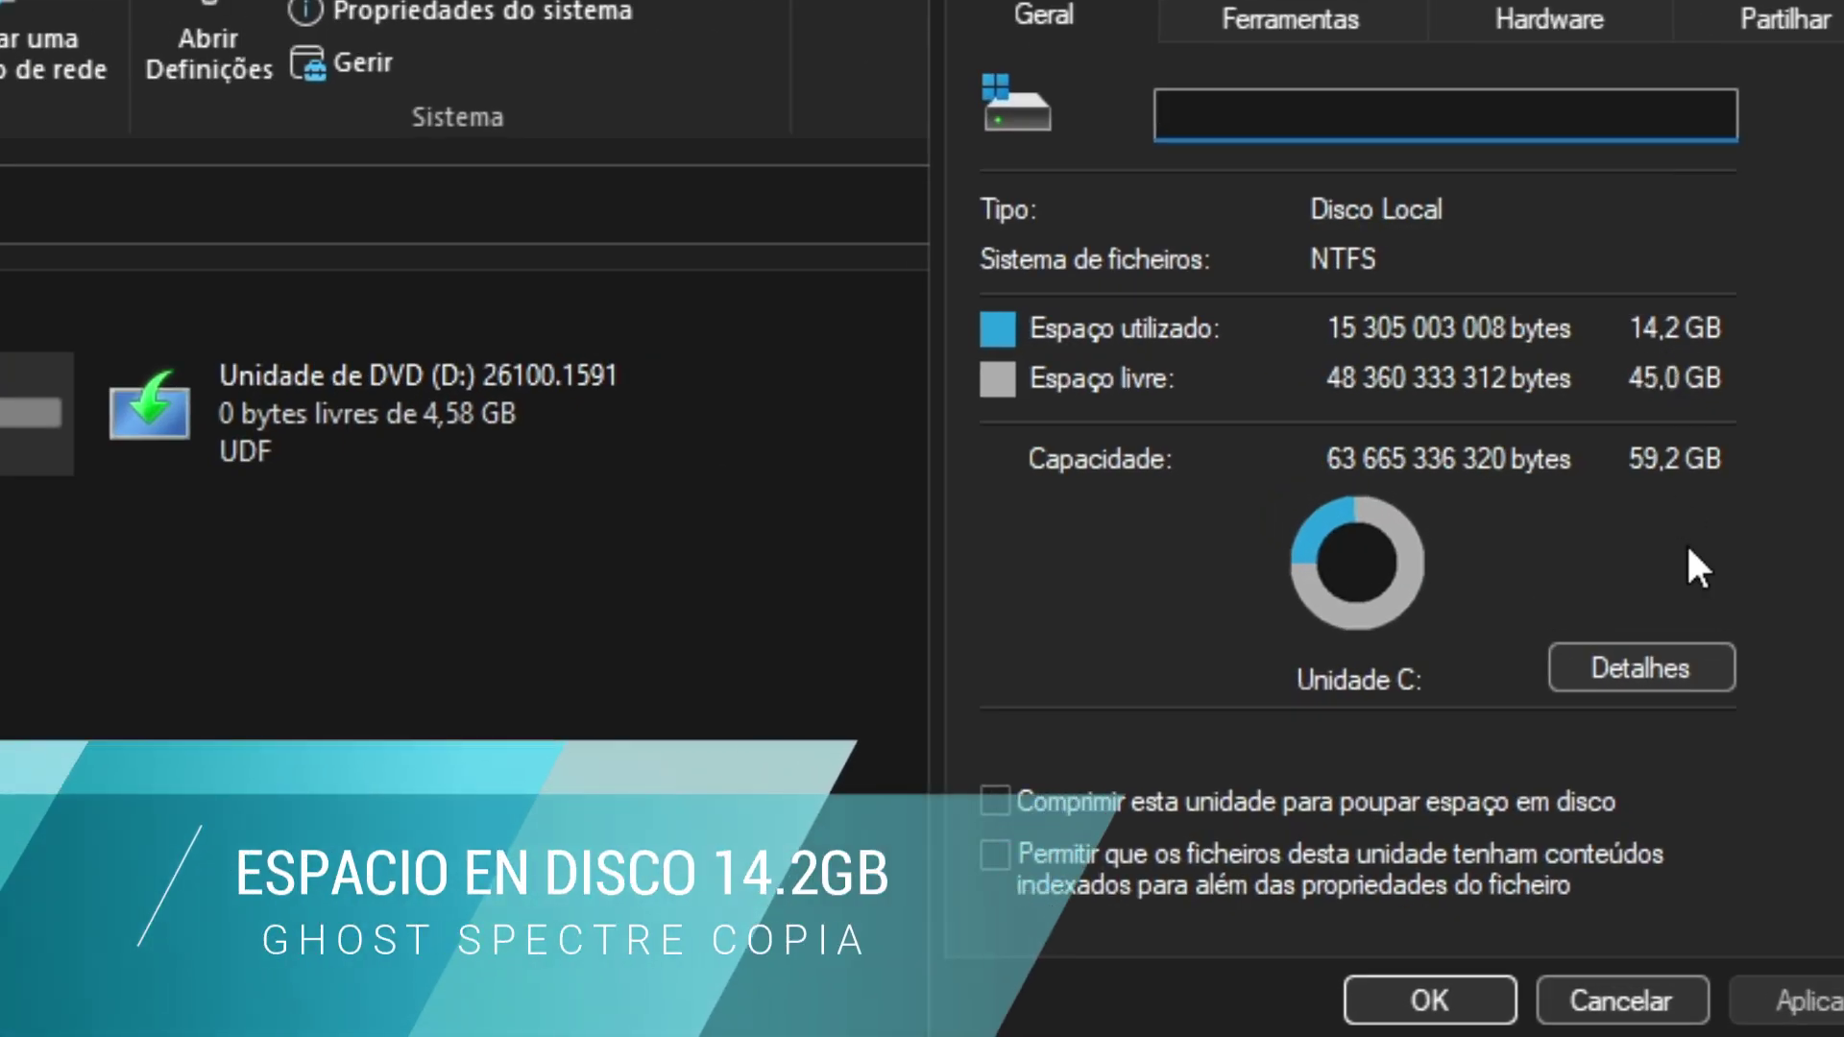
left_click(1445, 991)
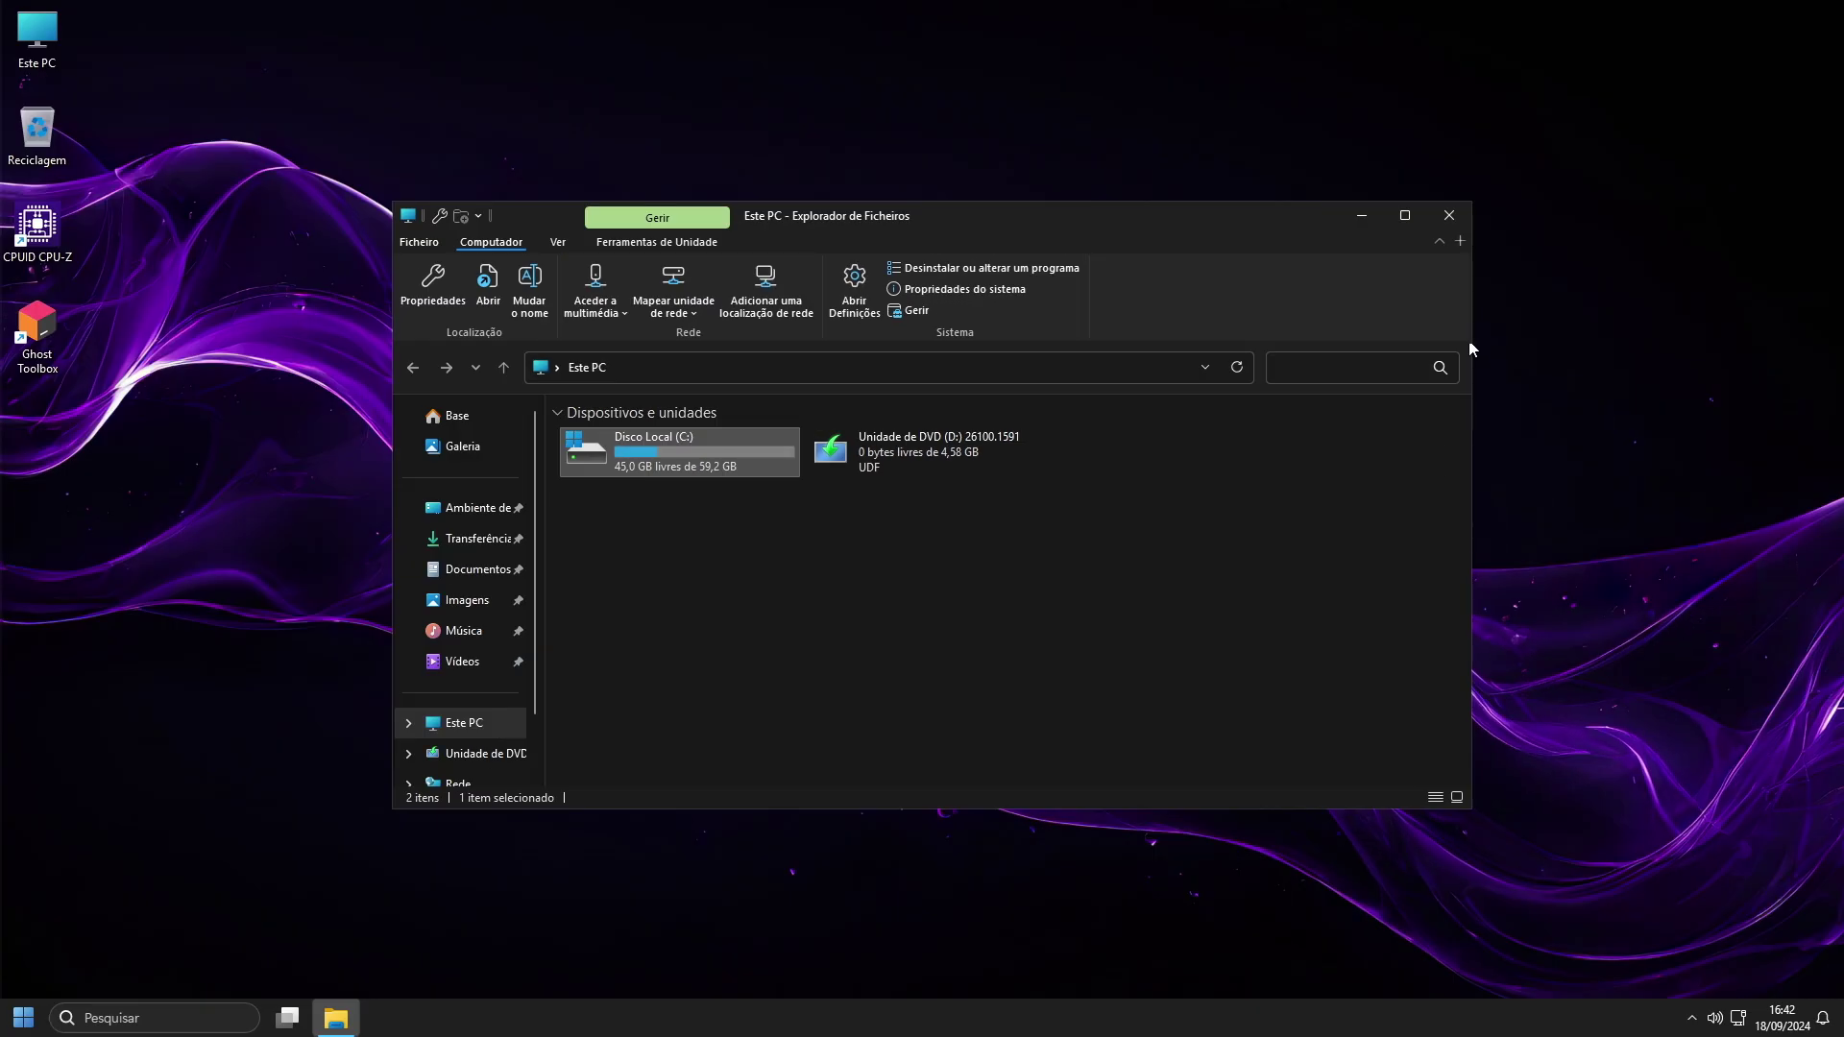
left_click(1449, 215)
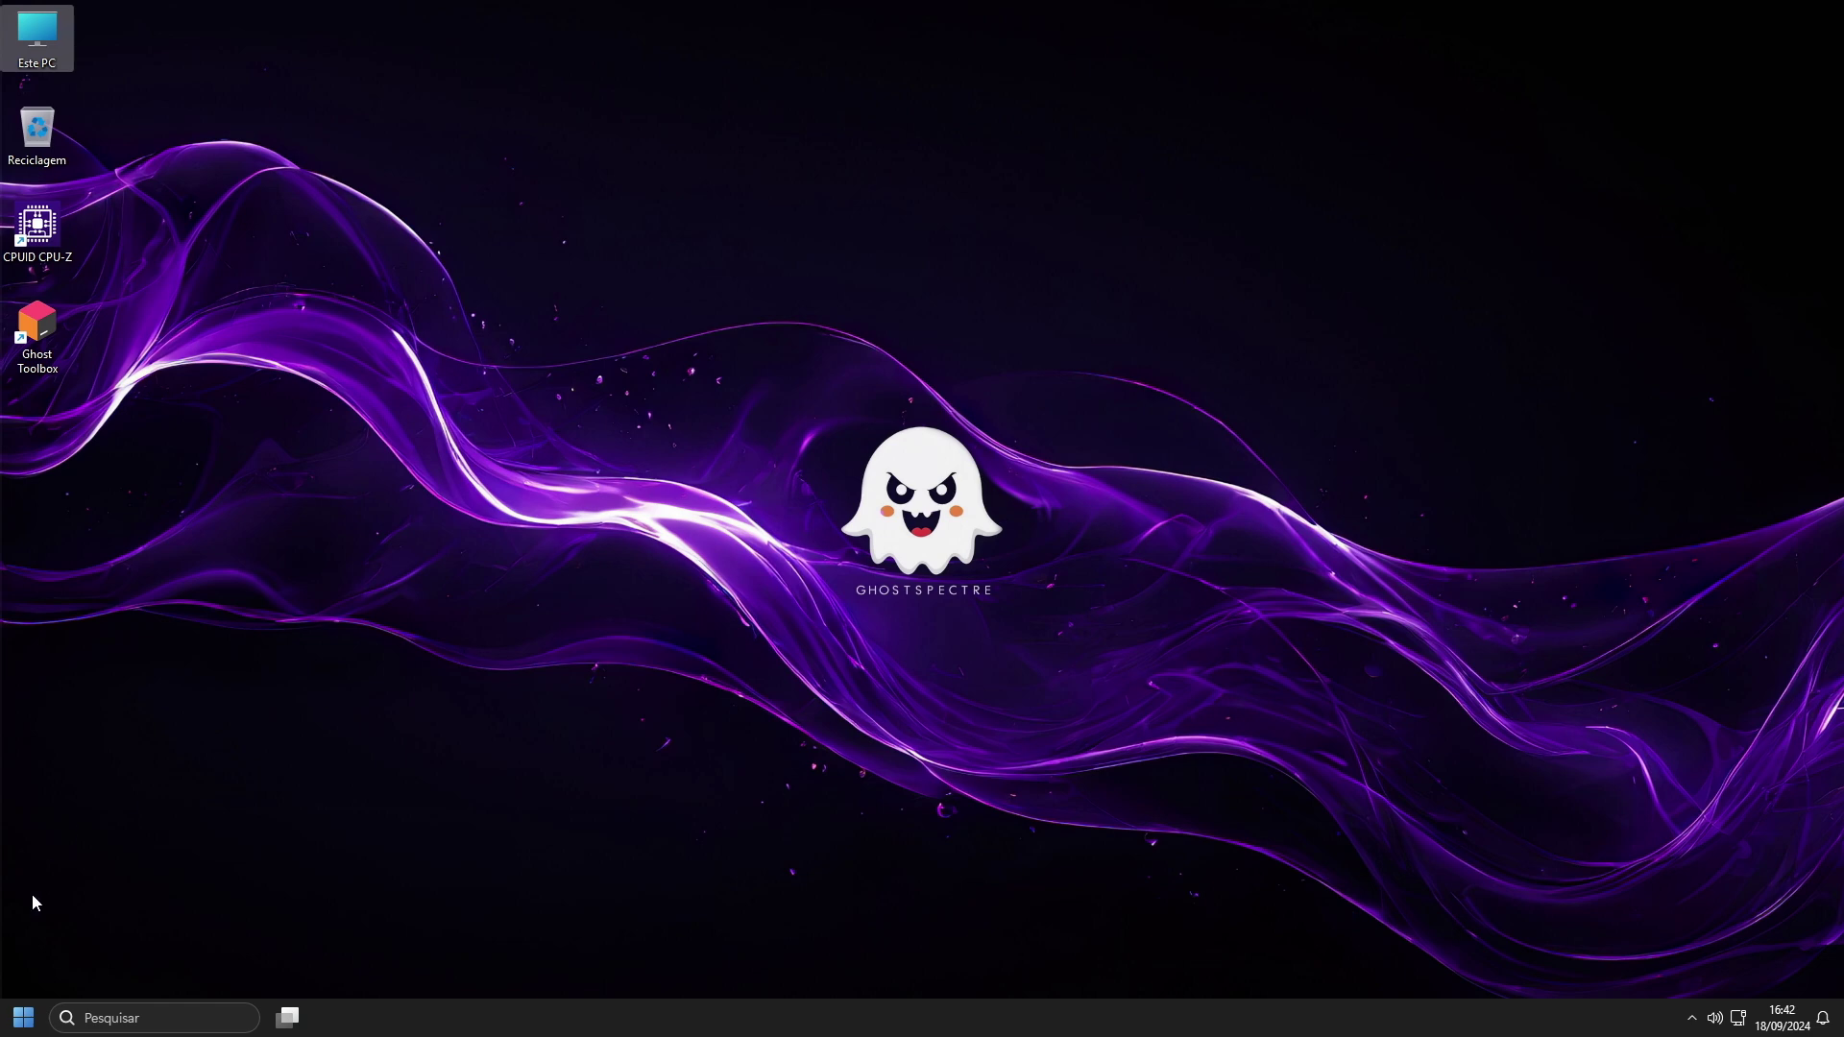
- Open the installed programs list in Control Panel and go through each preinstalled program
left_click(23, 1017)
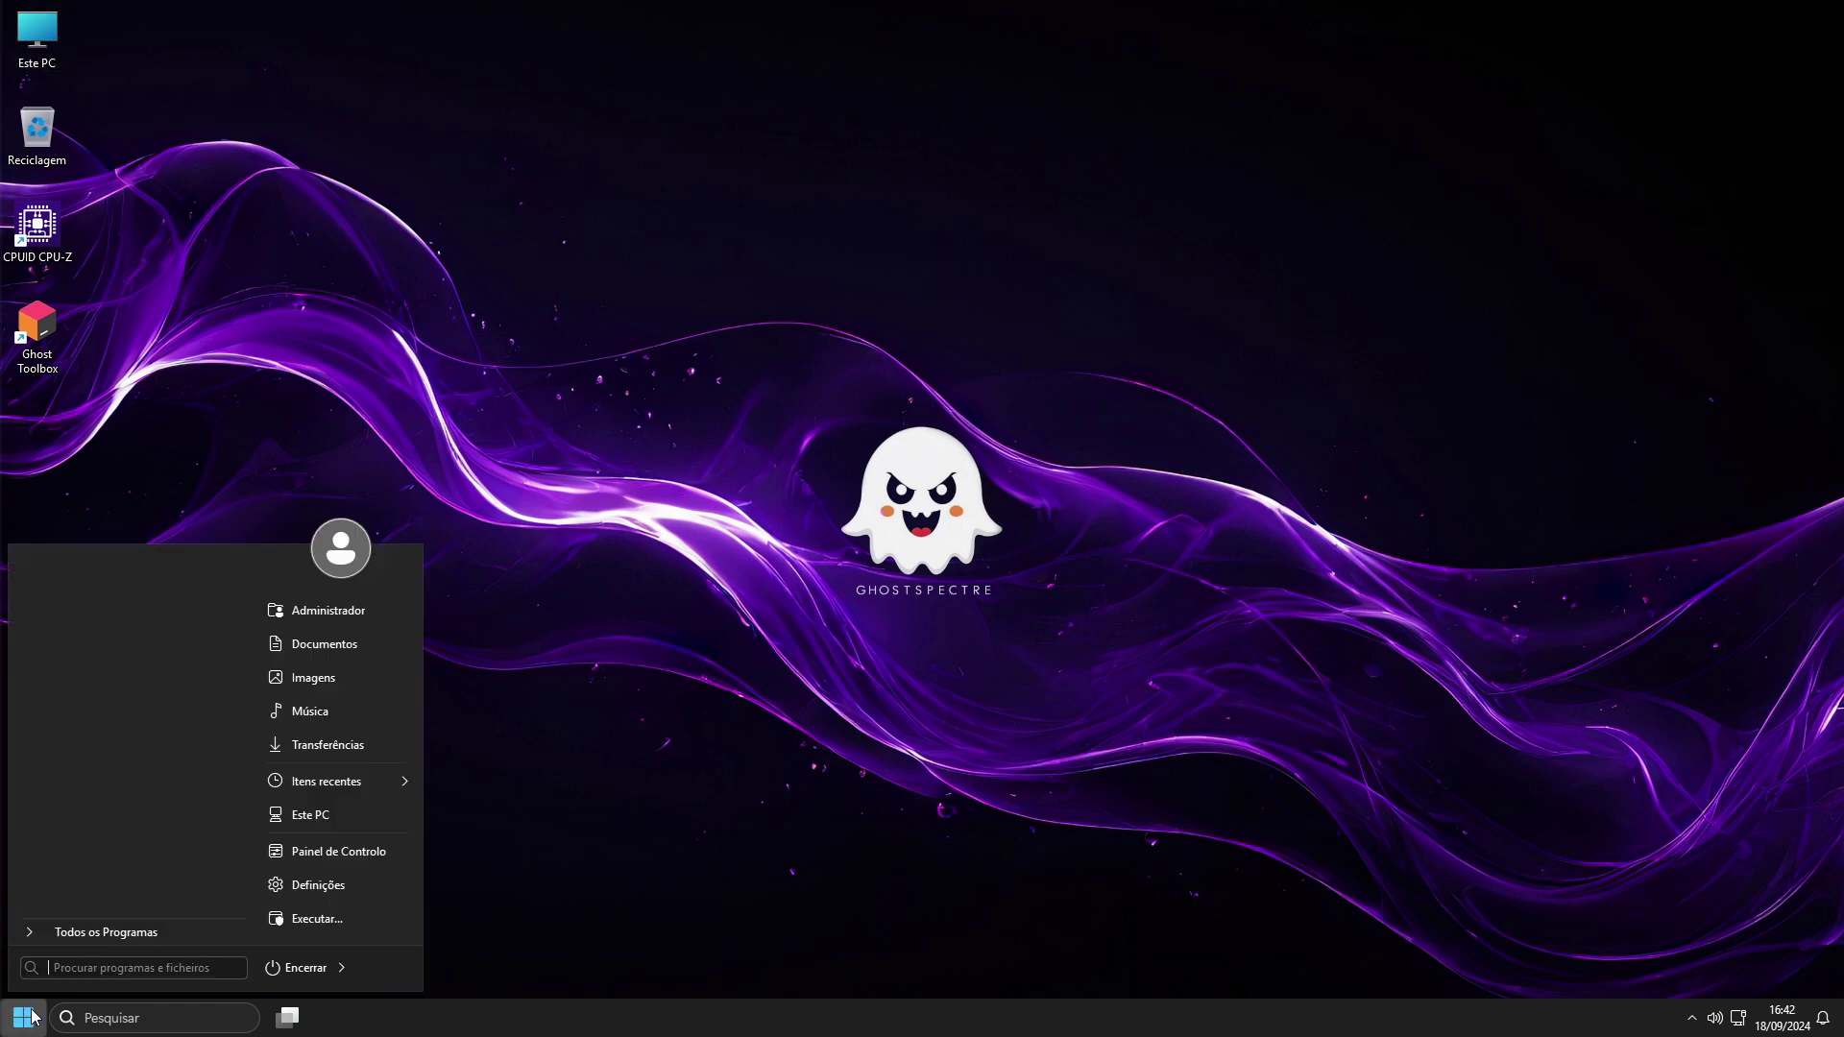
left_click(315, 853)
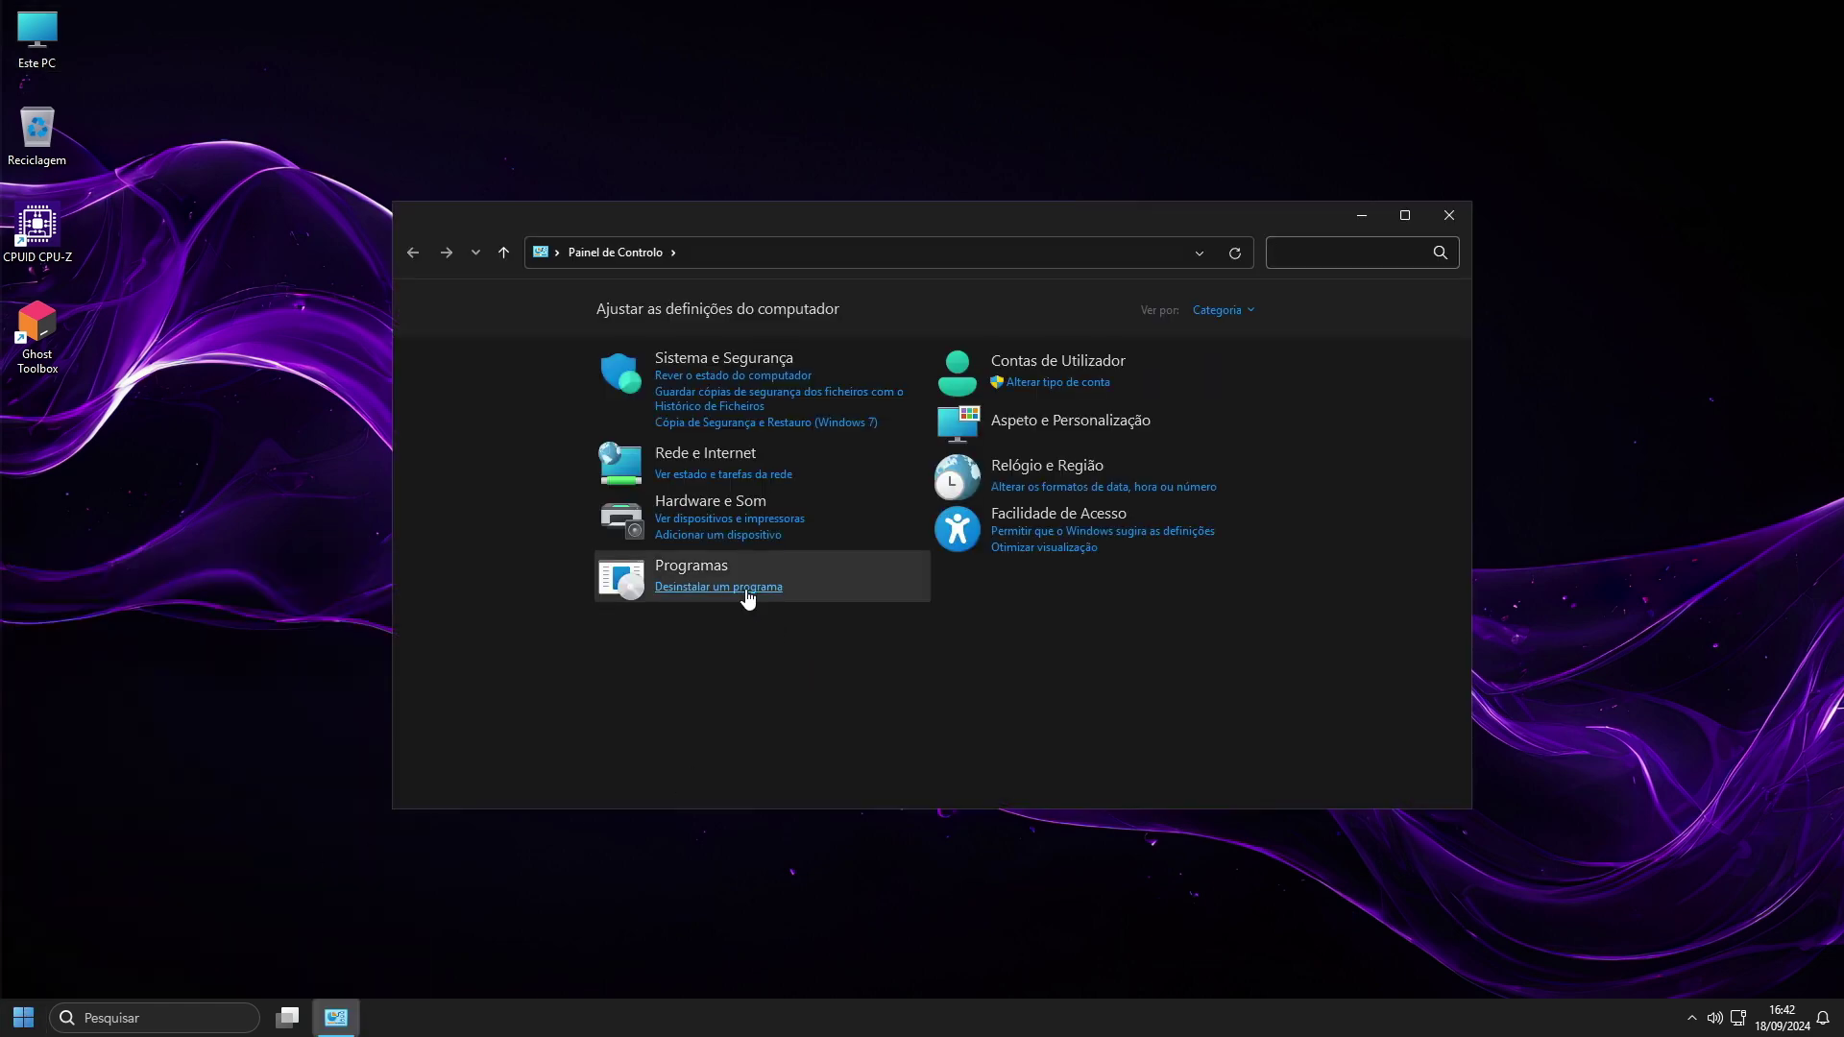
left_click(732, 587)
left_click_drag(946, 239, 971, 91)
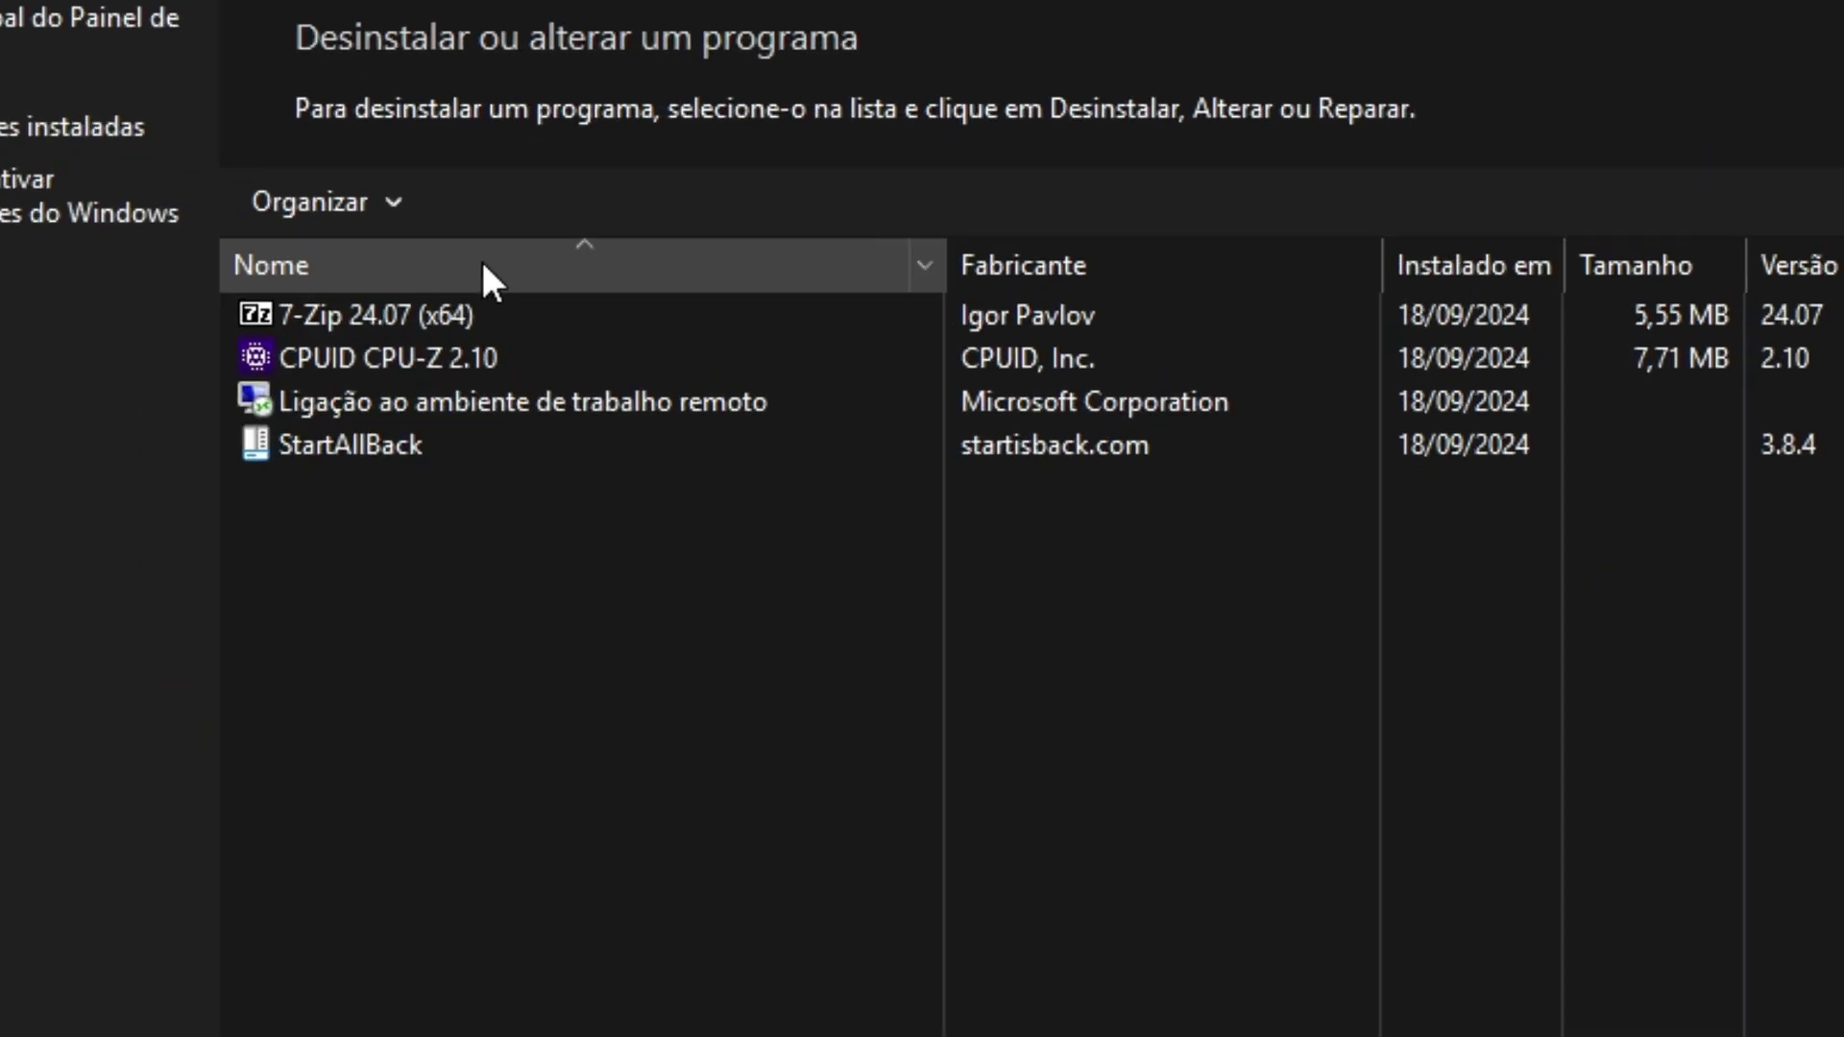
left_click(428, 314)
left_click(419, 357)
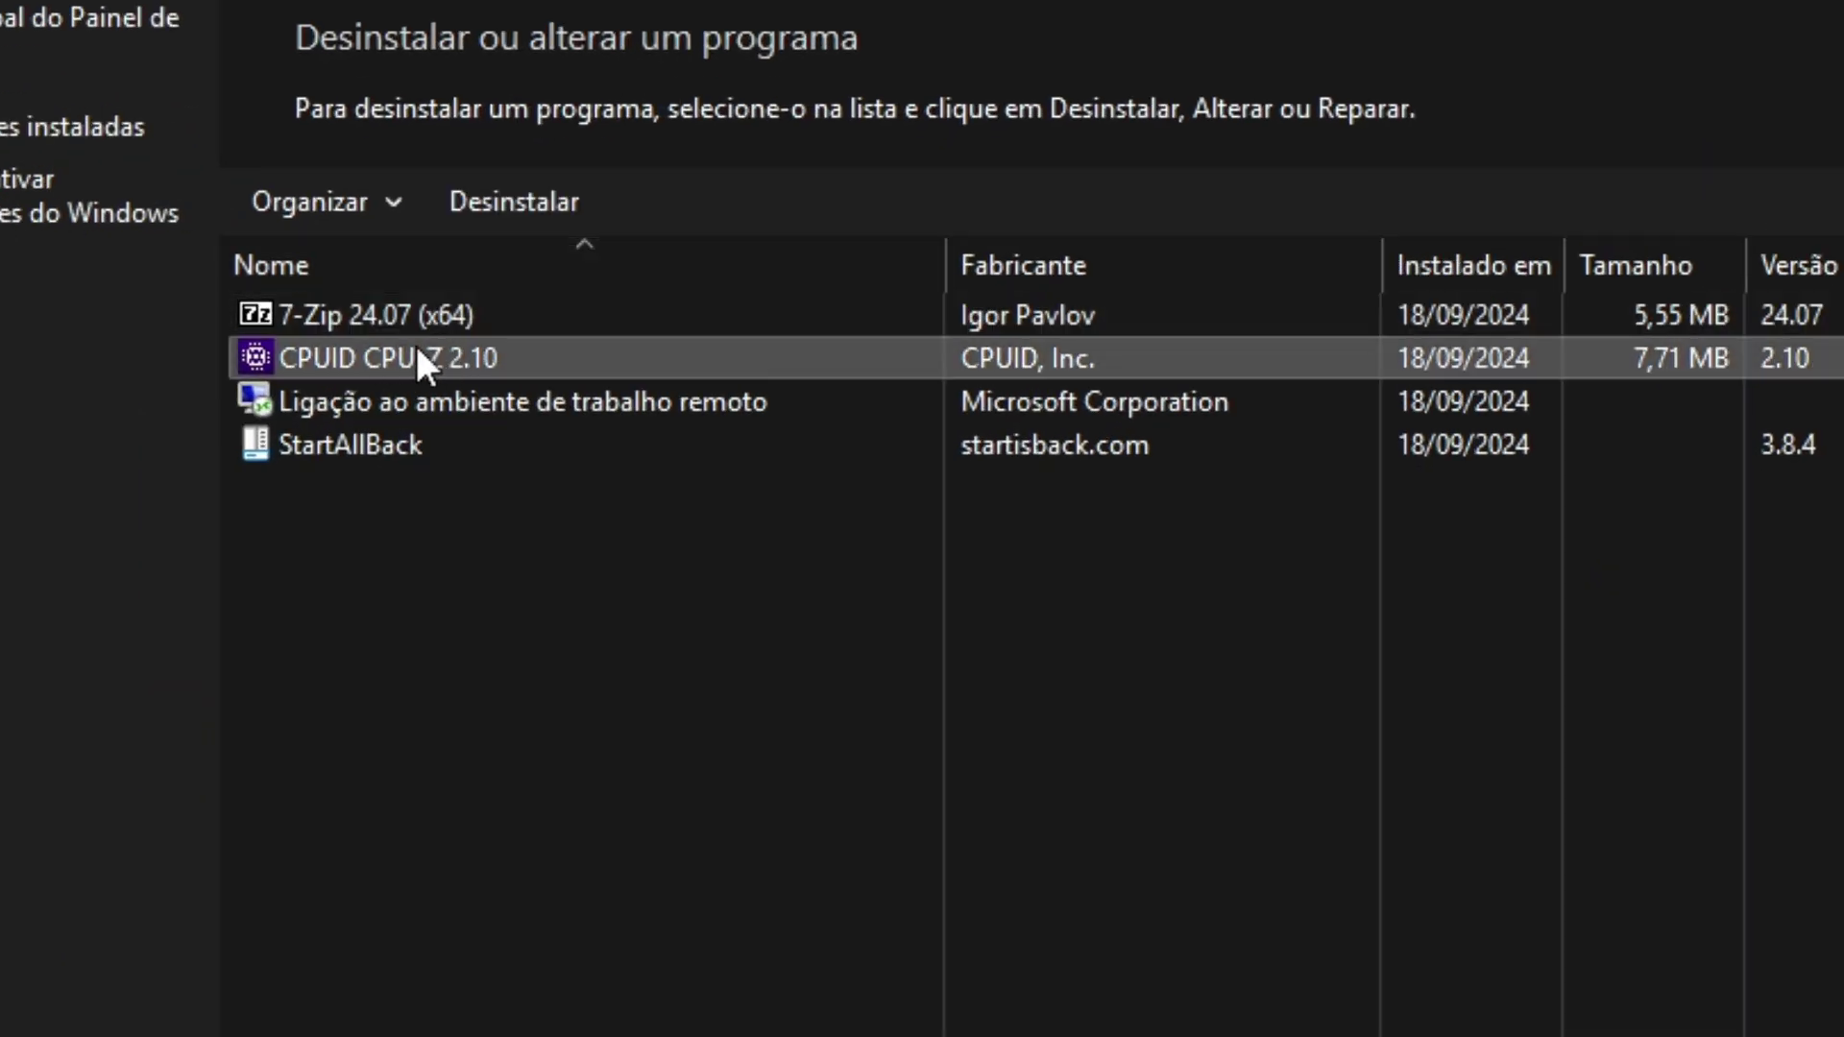
left_click(471, 400)
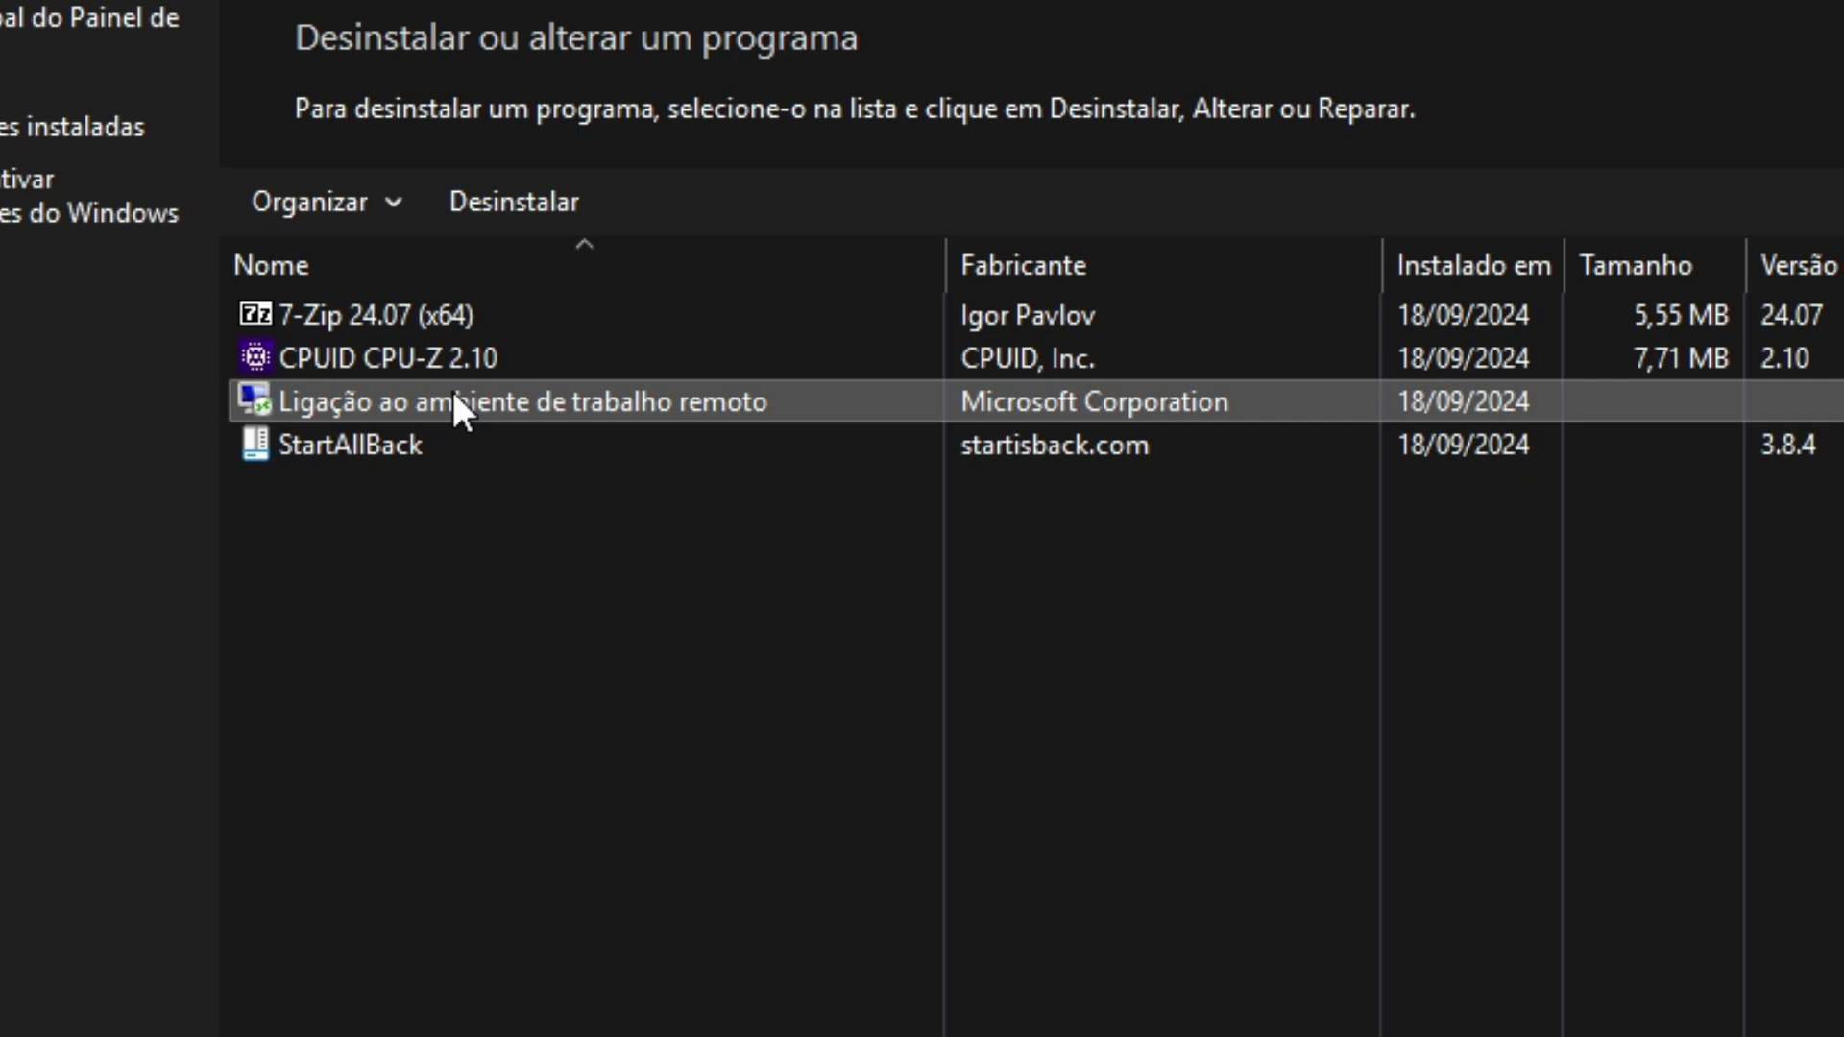
left_click(380, 442)
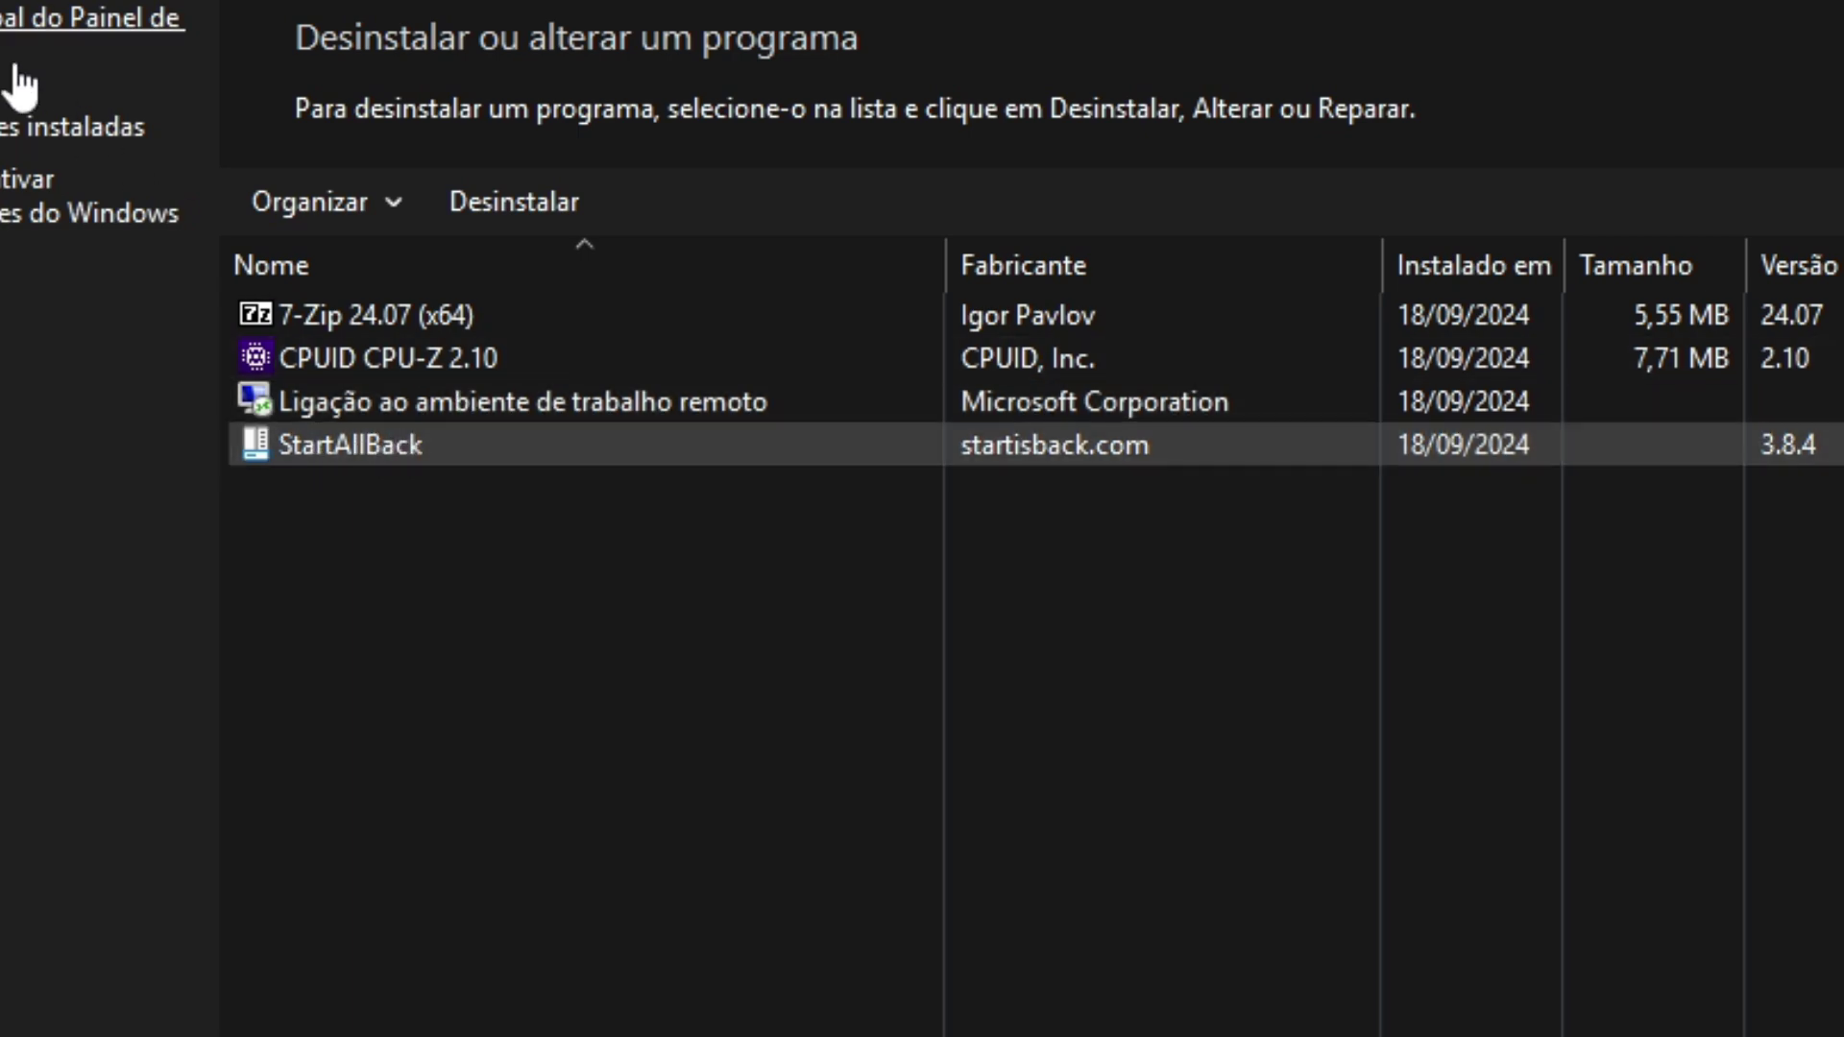
- Review the installed Windows updates and the optional Windows features without changing any, and close Control Panel
left_click(8, 127)
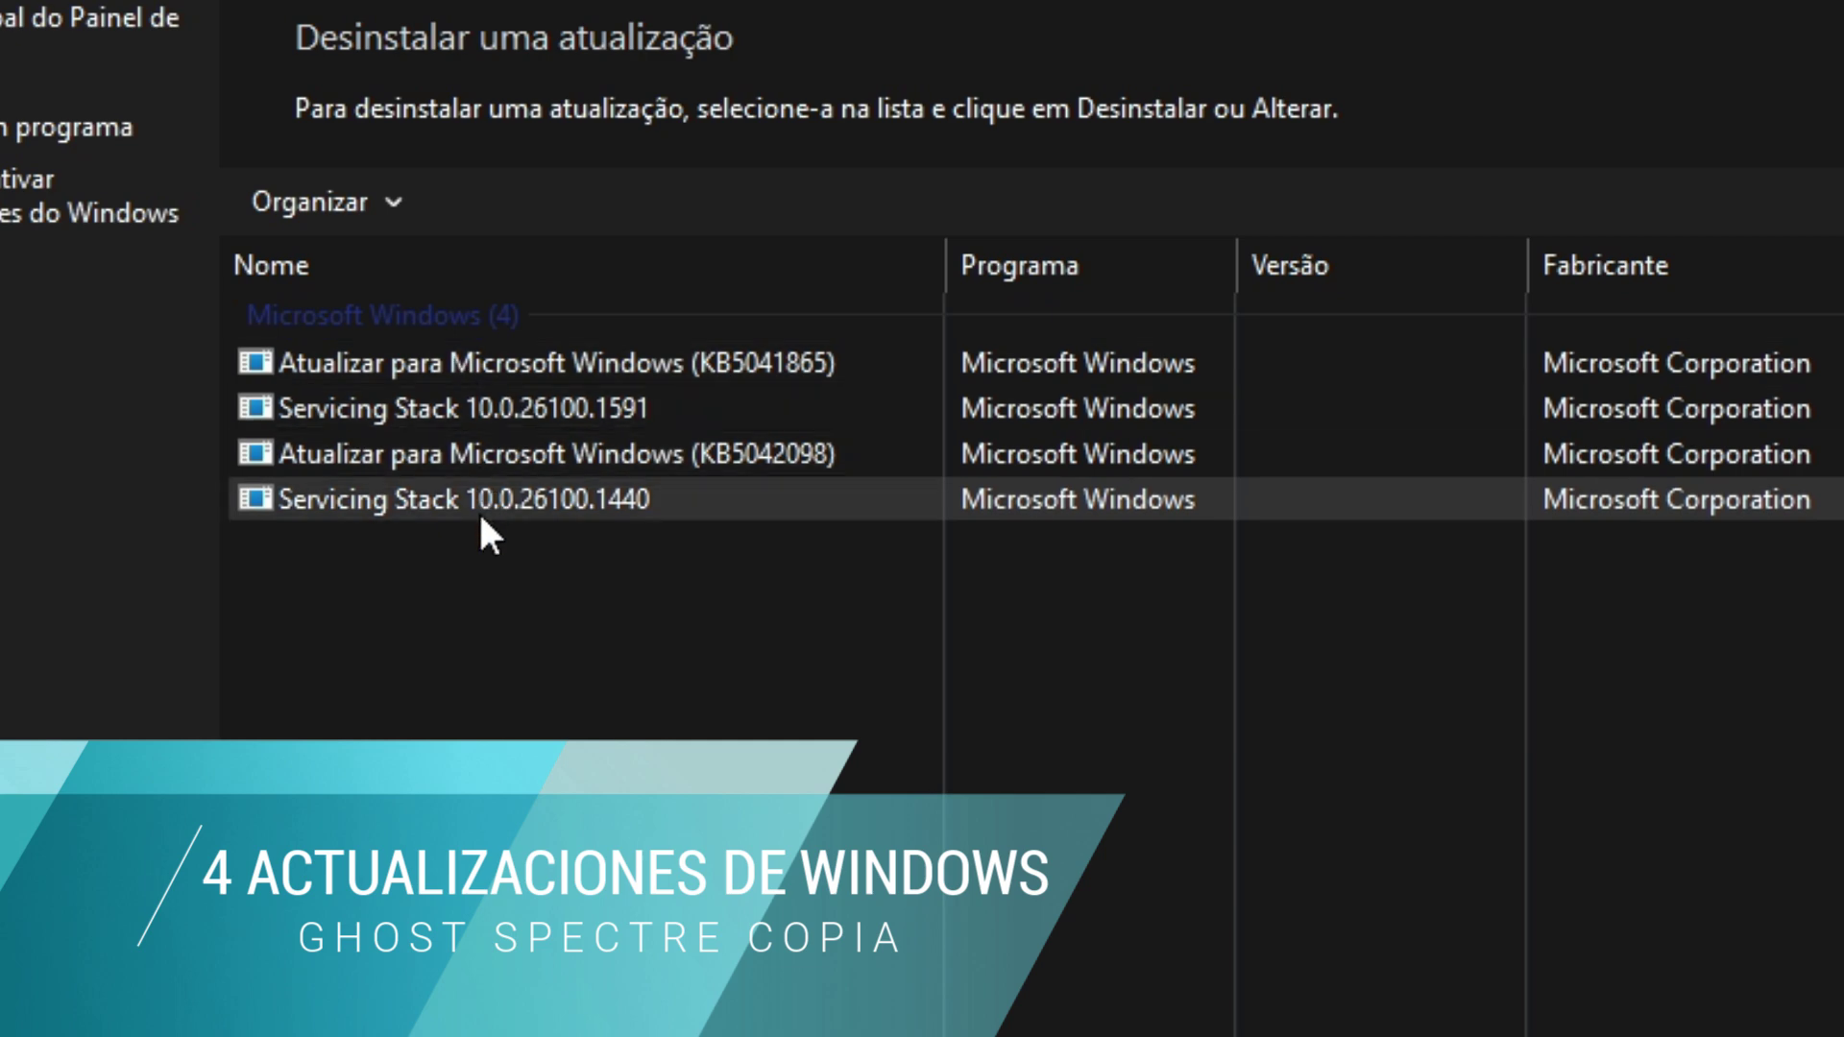
left_click(14, 230)
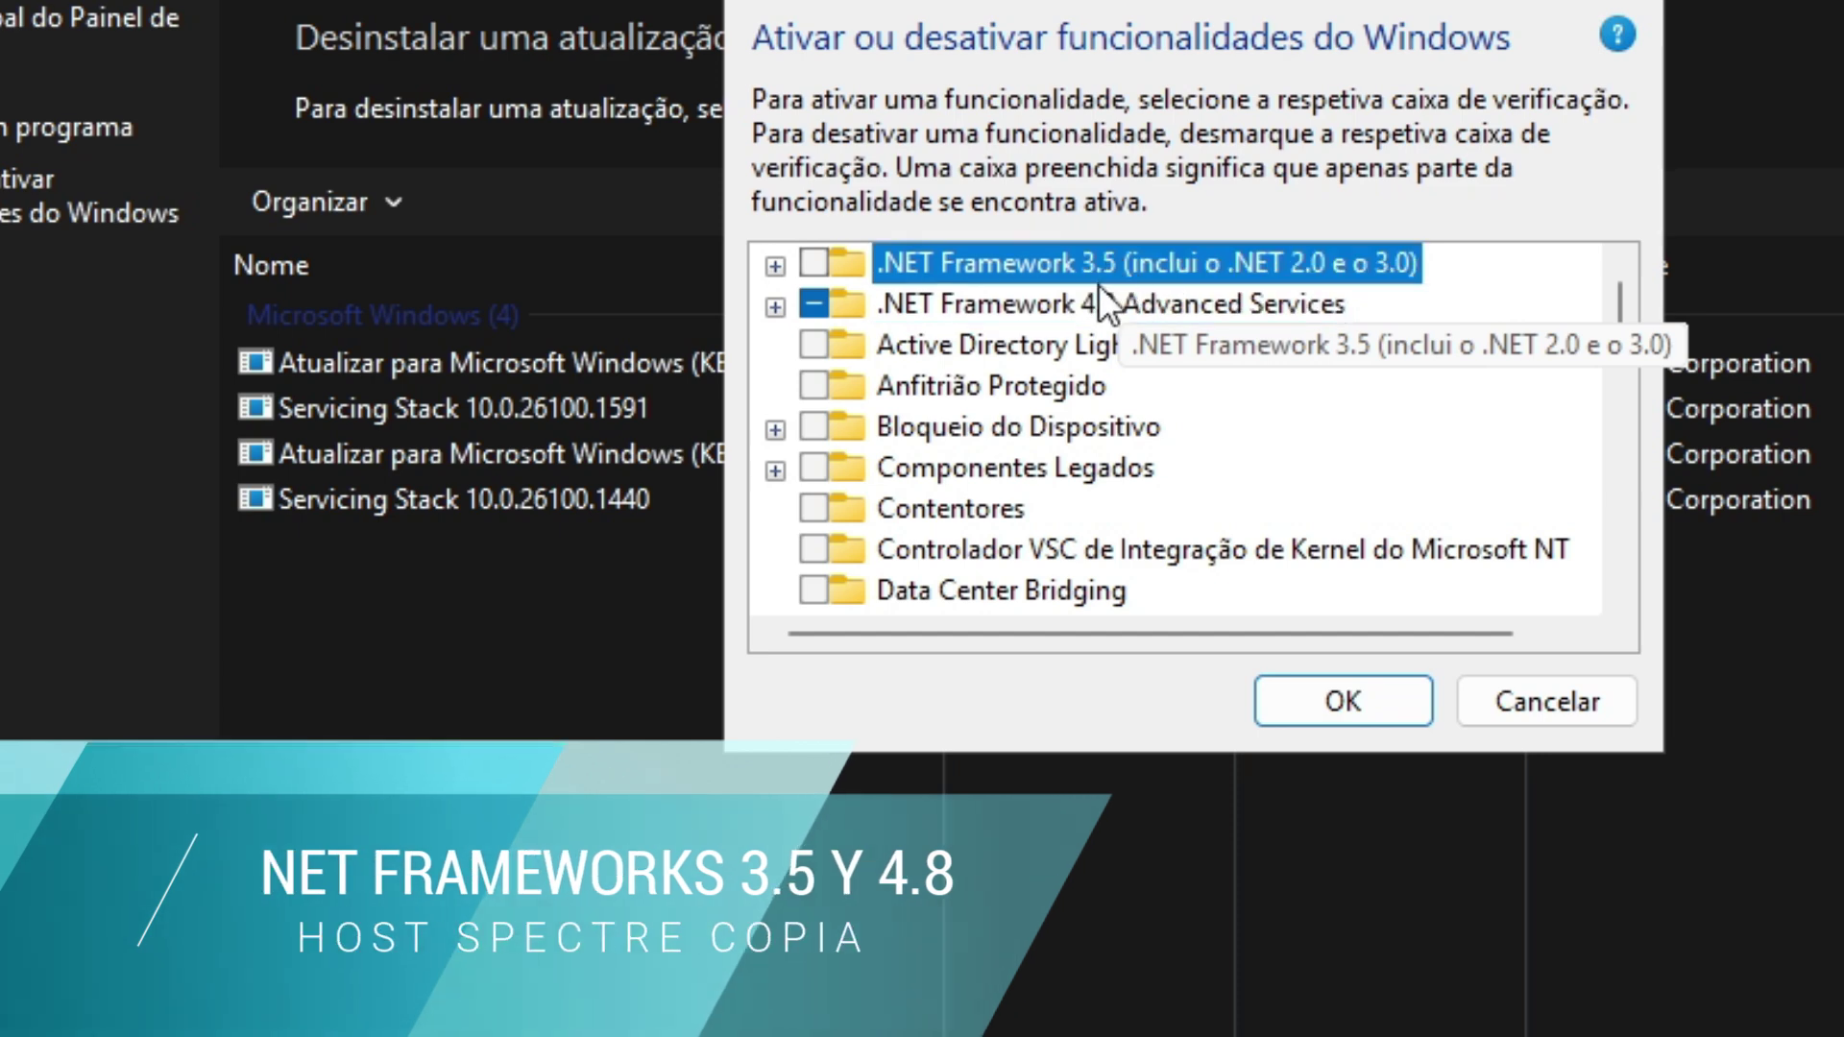
left_click(1098, 296)
scroll(1069, 370, "down", 4)
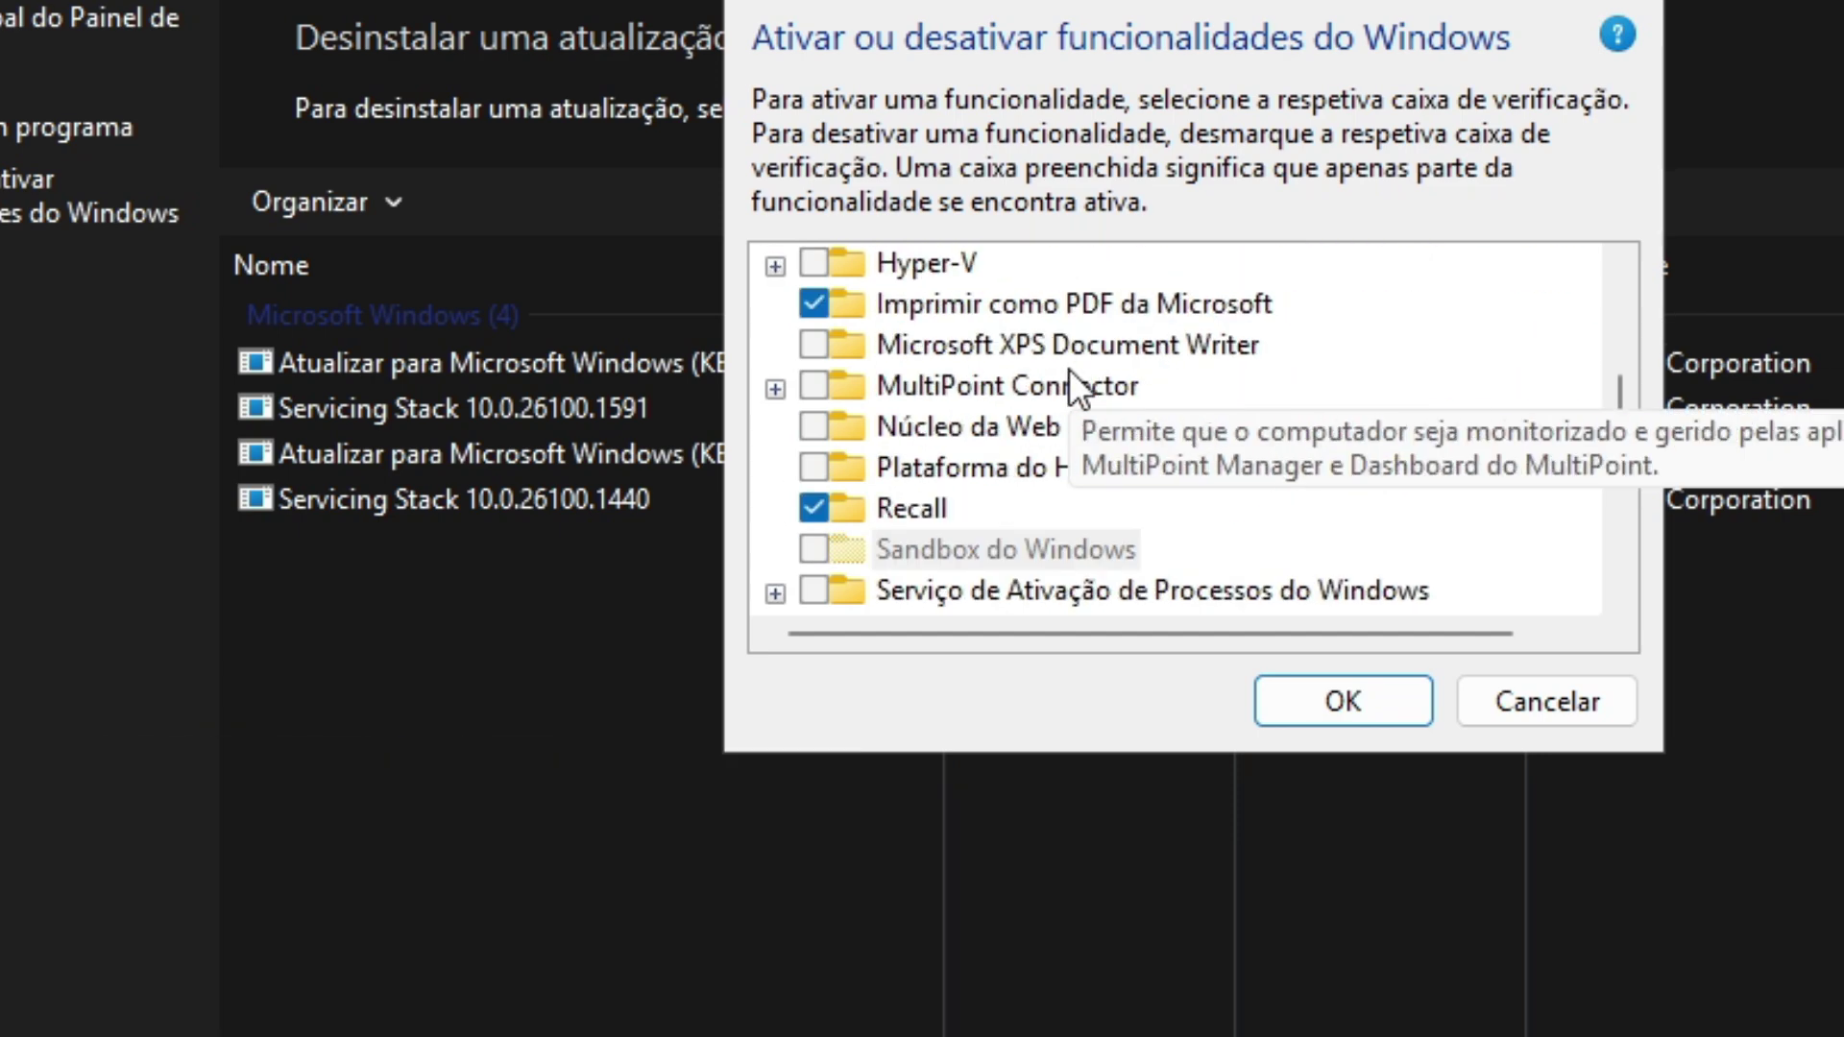
scroll(1069, 366, "down", 2)
scroll(1069, 369, "up", 5)
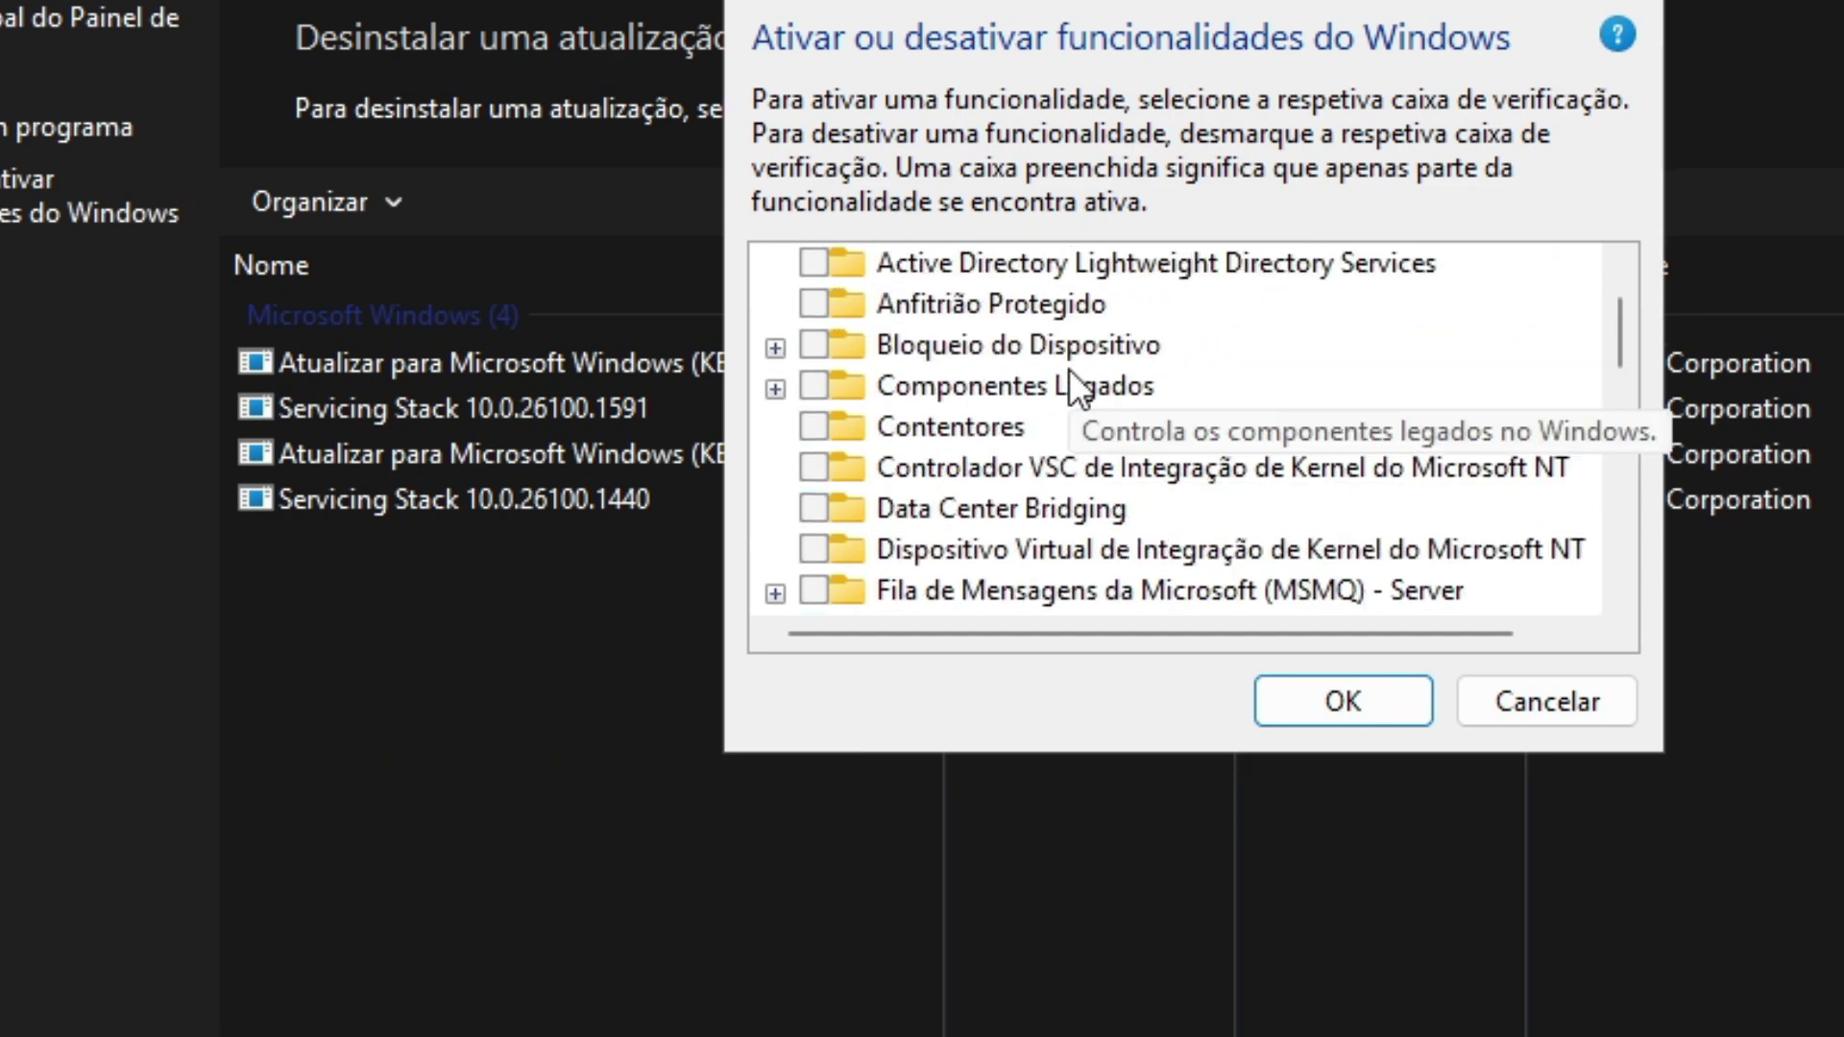
scroll(1069, 368, "up", 1)
left_click(1588, 701)
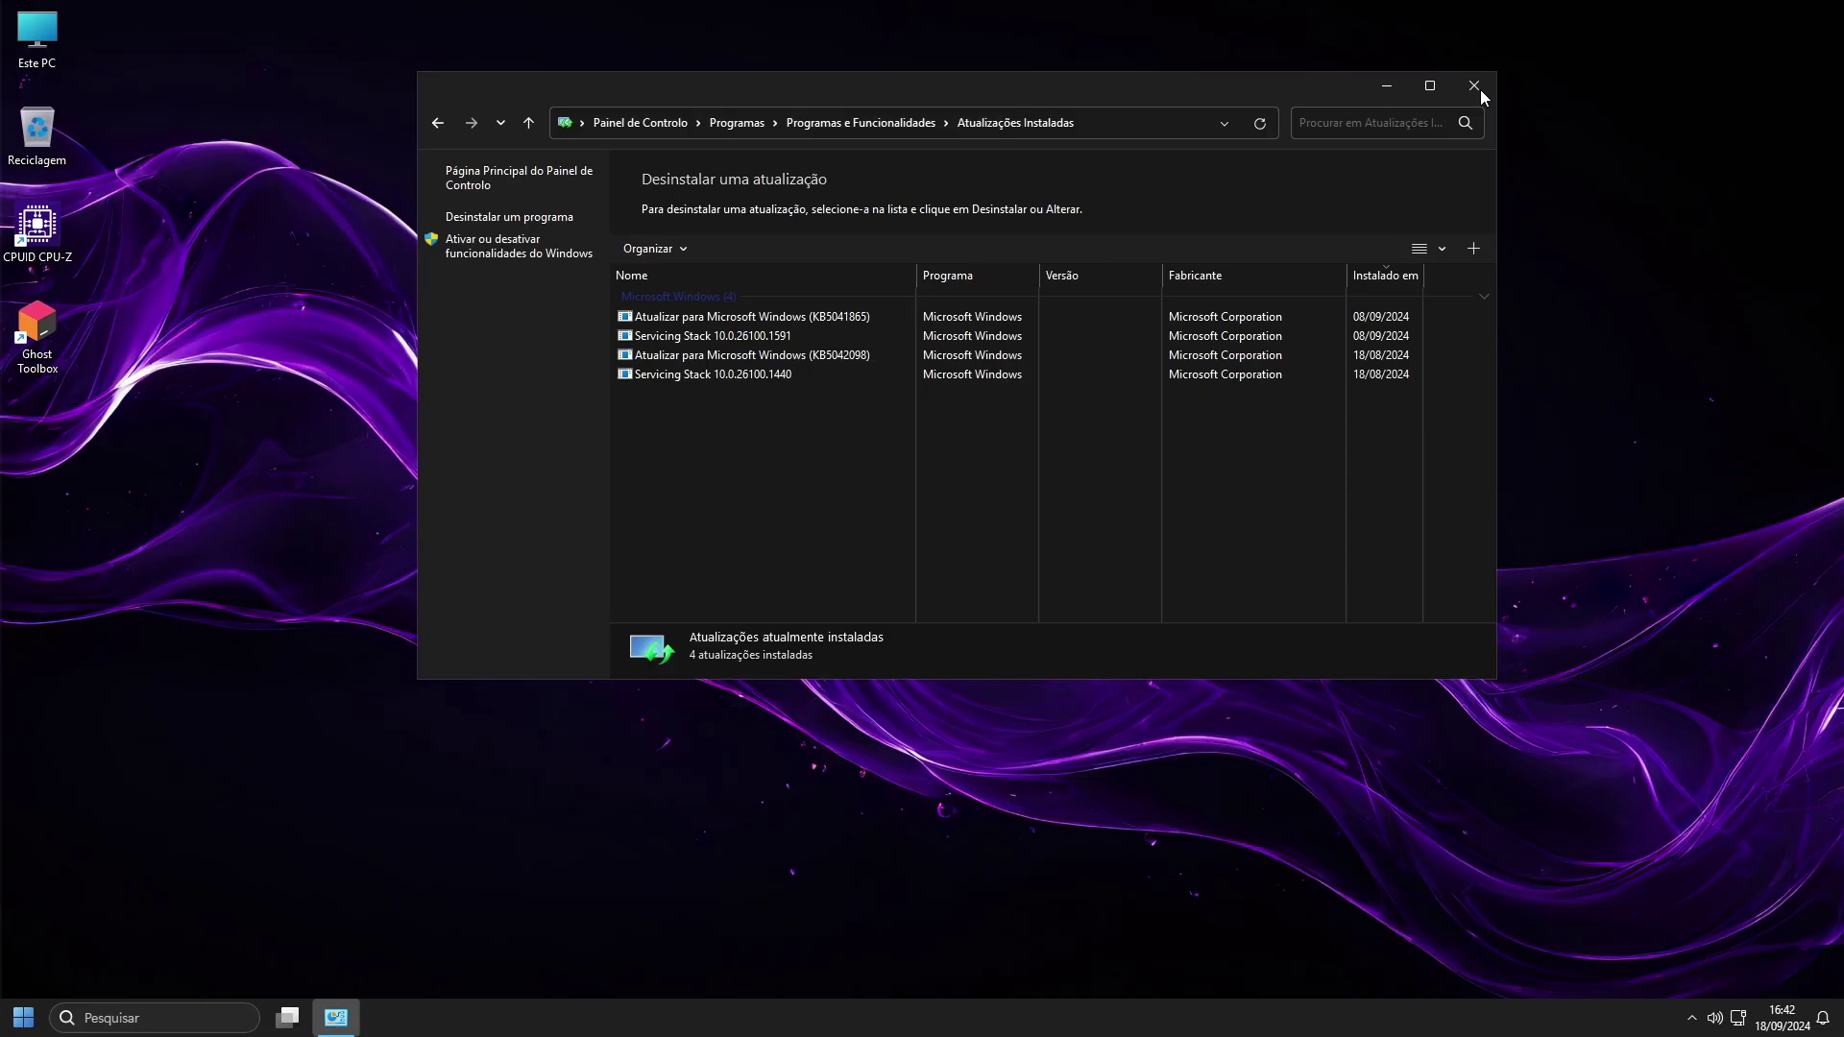
left_click(1481, 91)
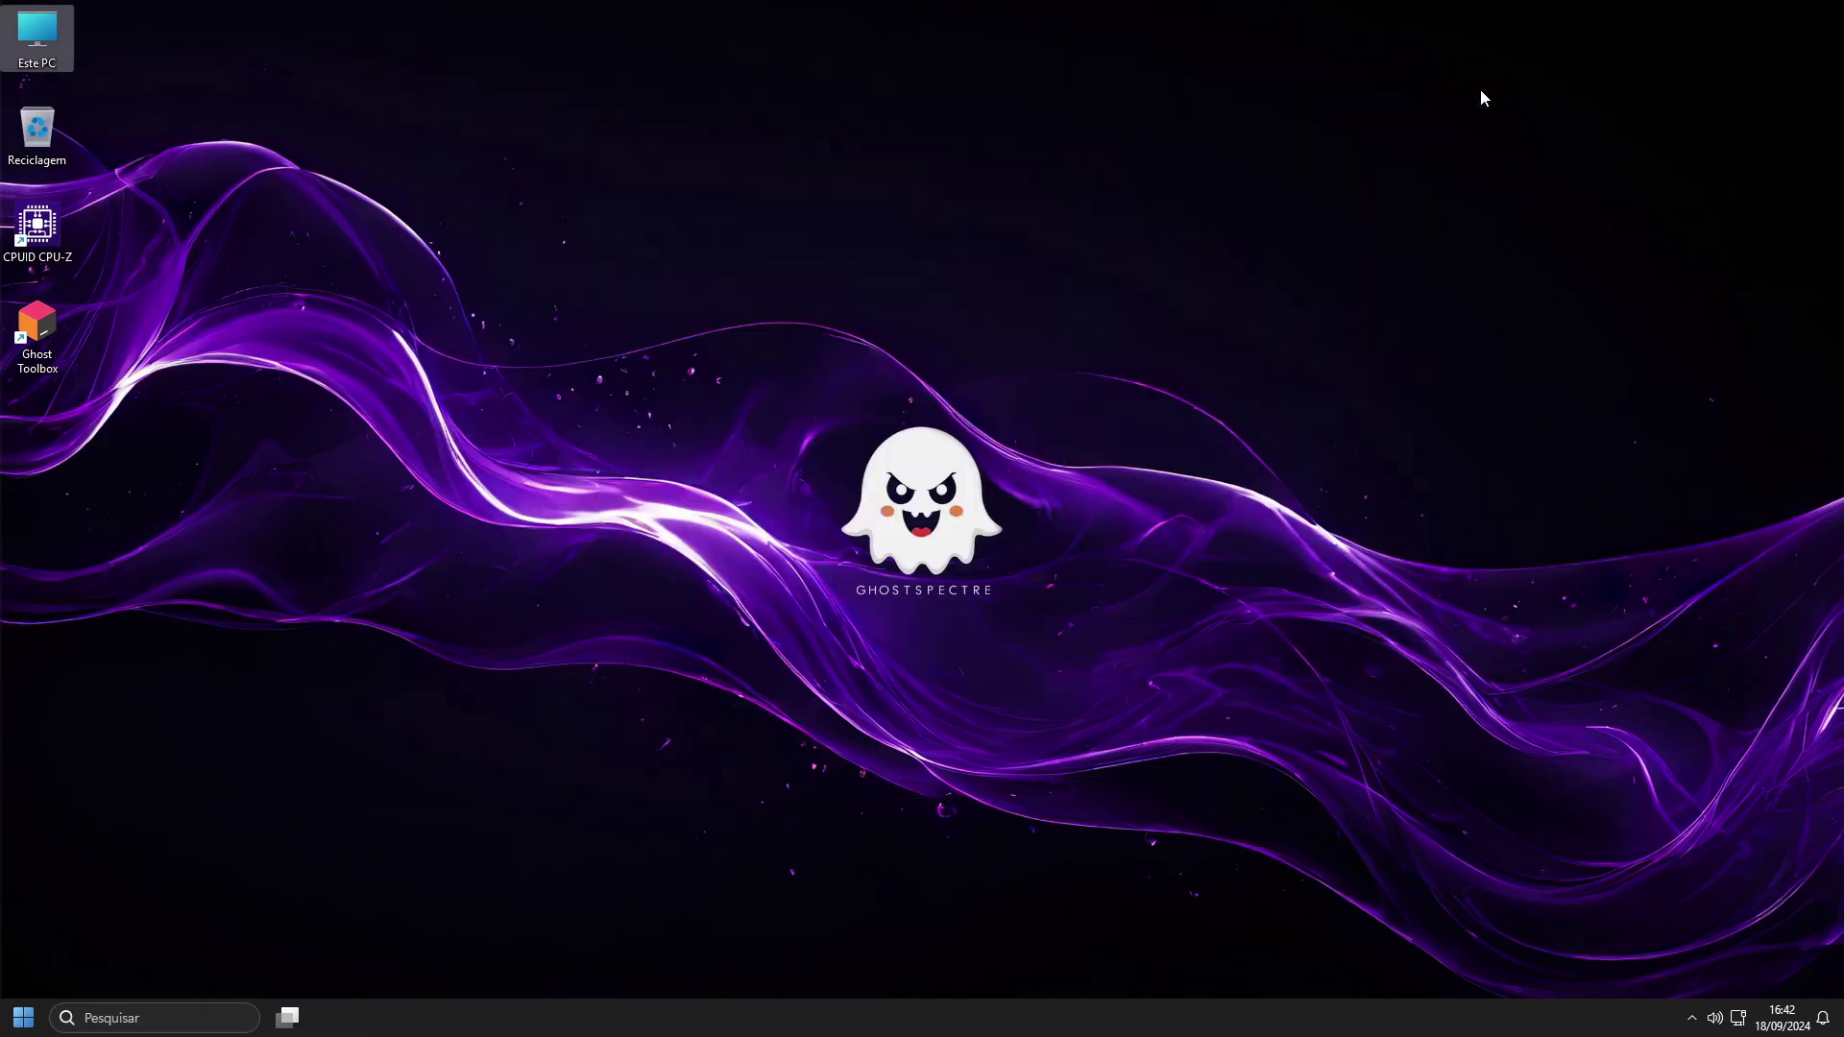
- Examine the Ghost Mode tools offered for the desktop without running any of them
right_click(1538, 51)
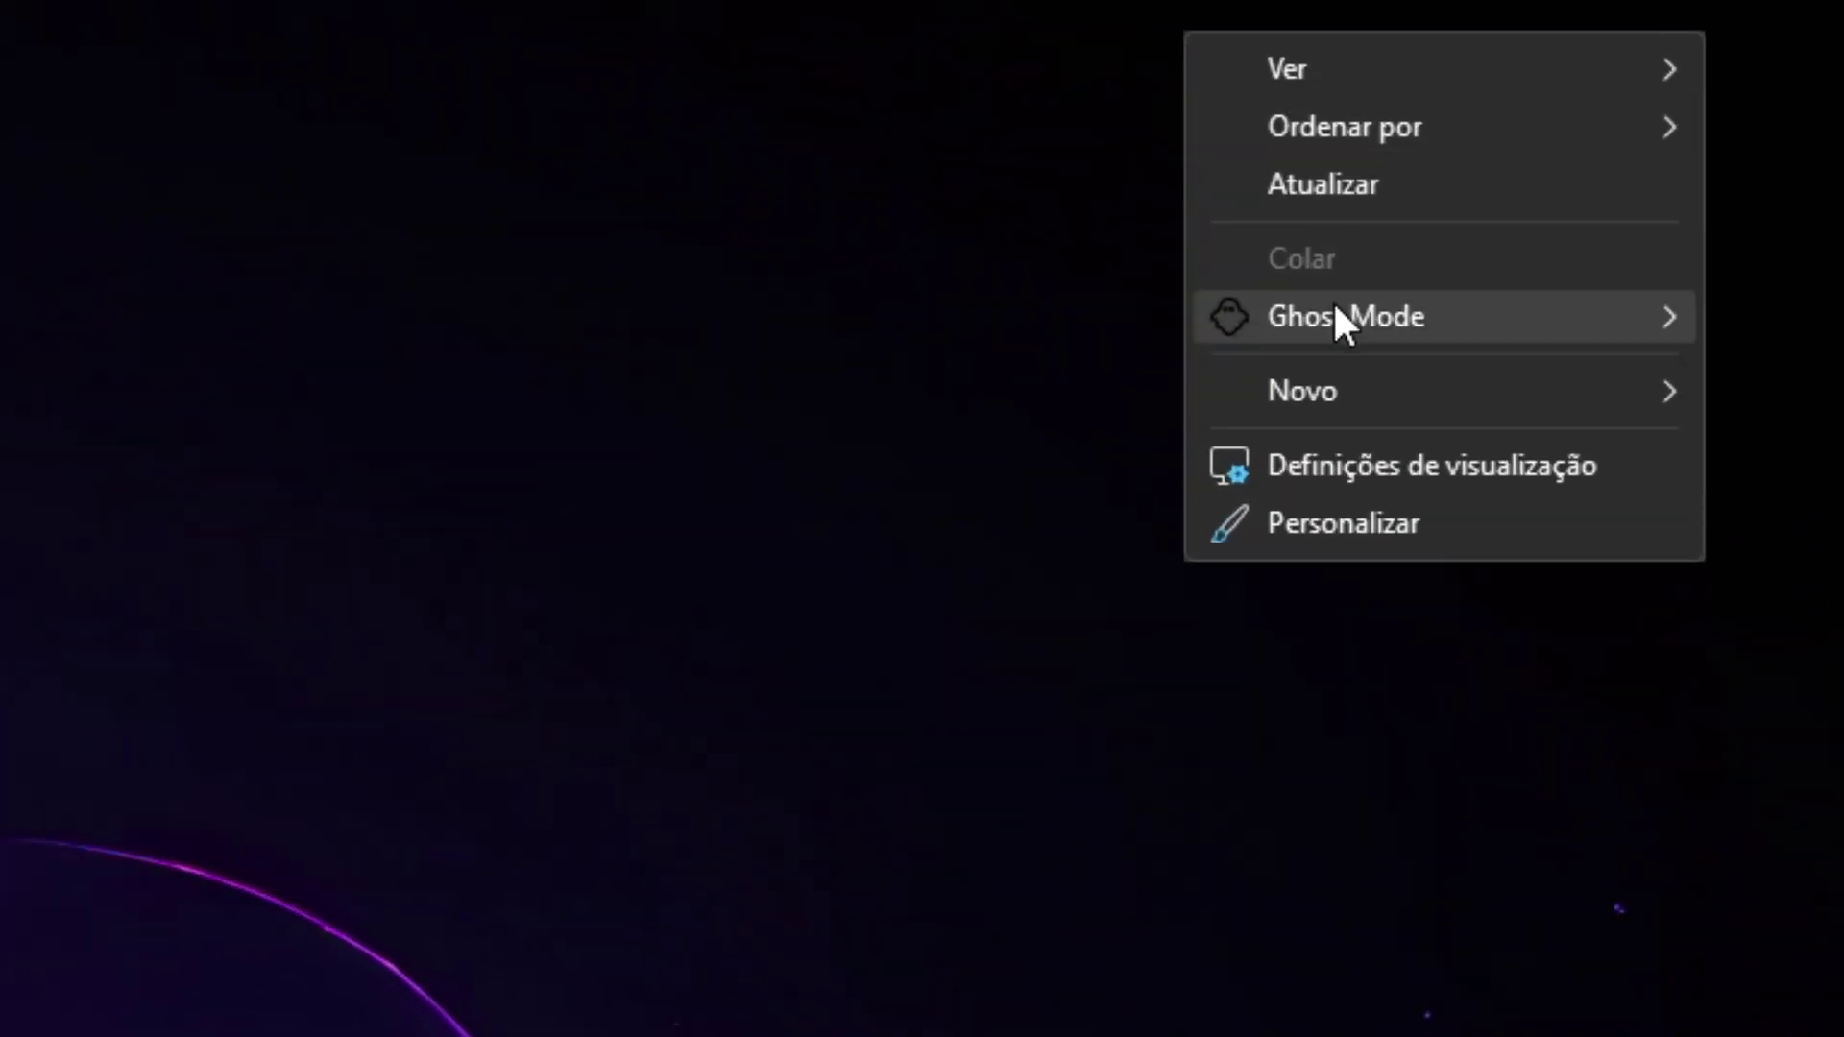
mouse_move(1341, 325)
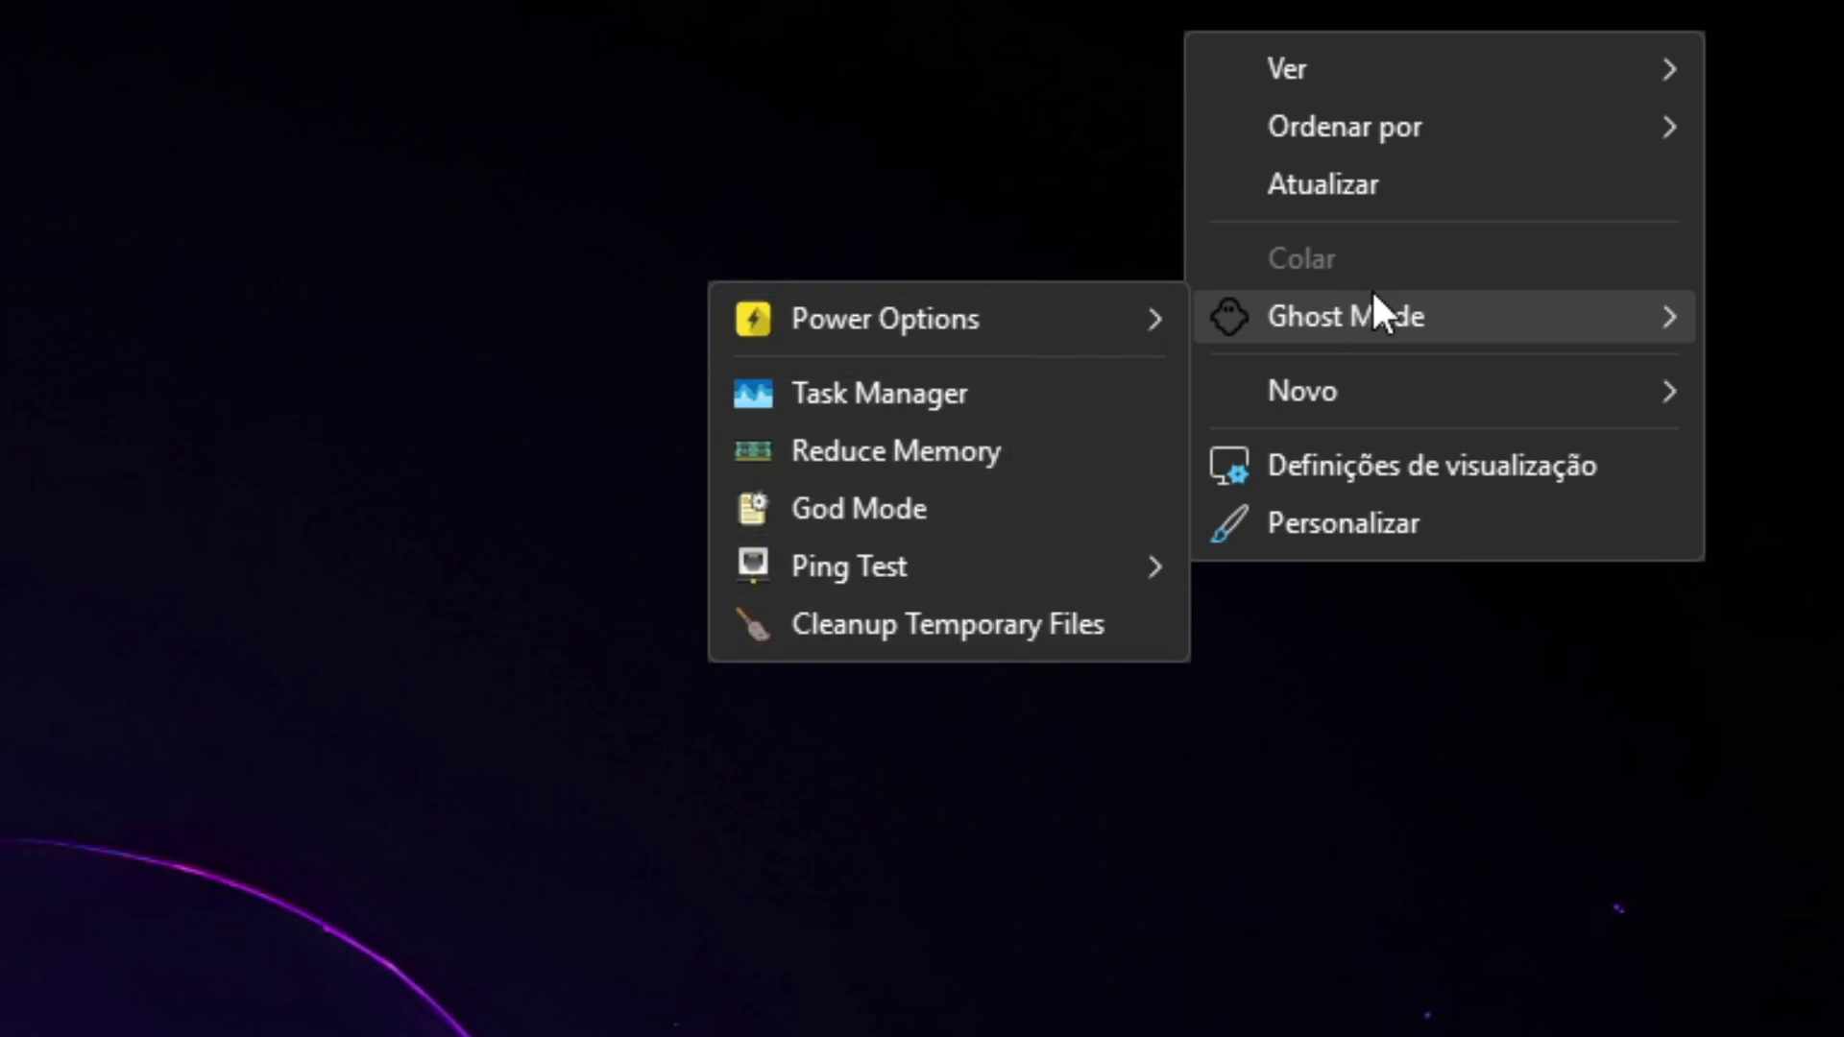
left_click(1678, 896)
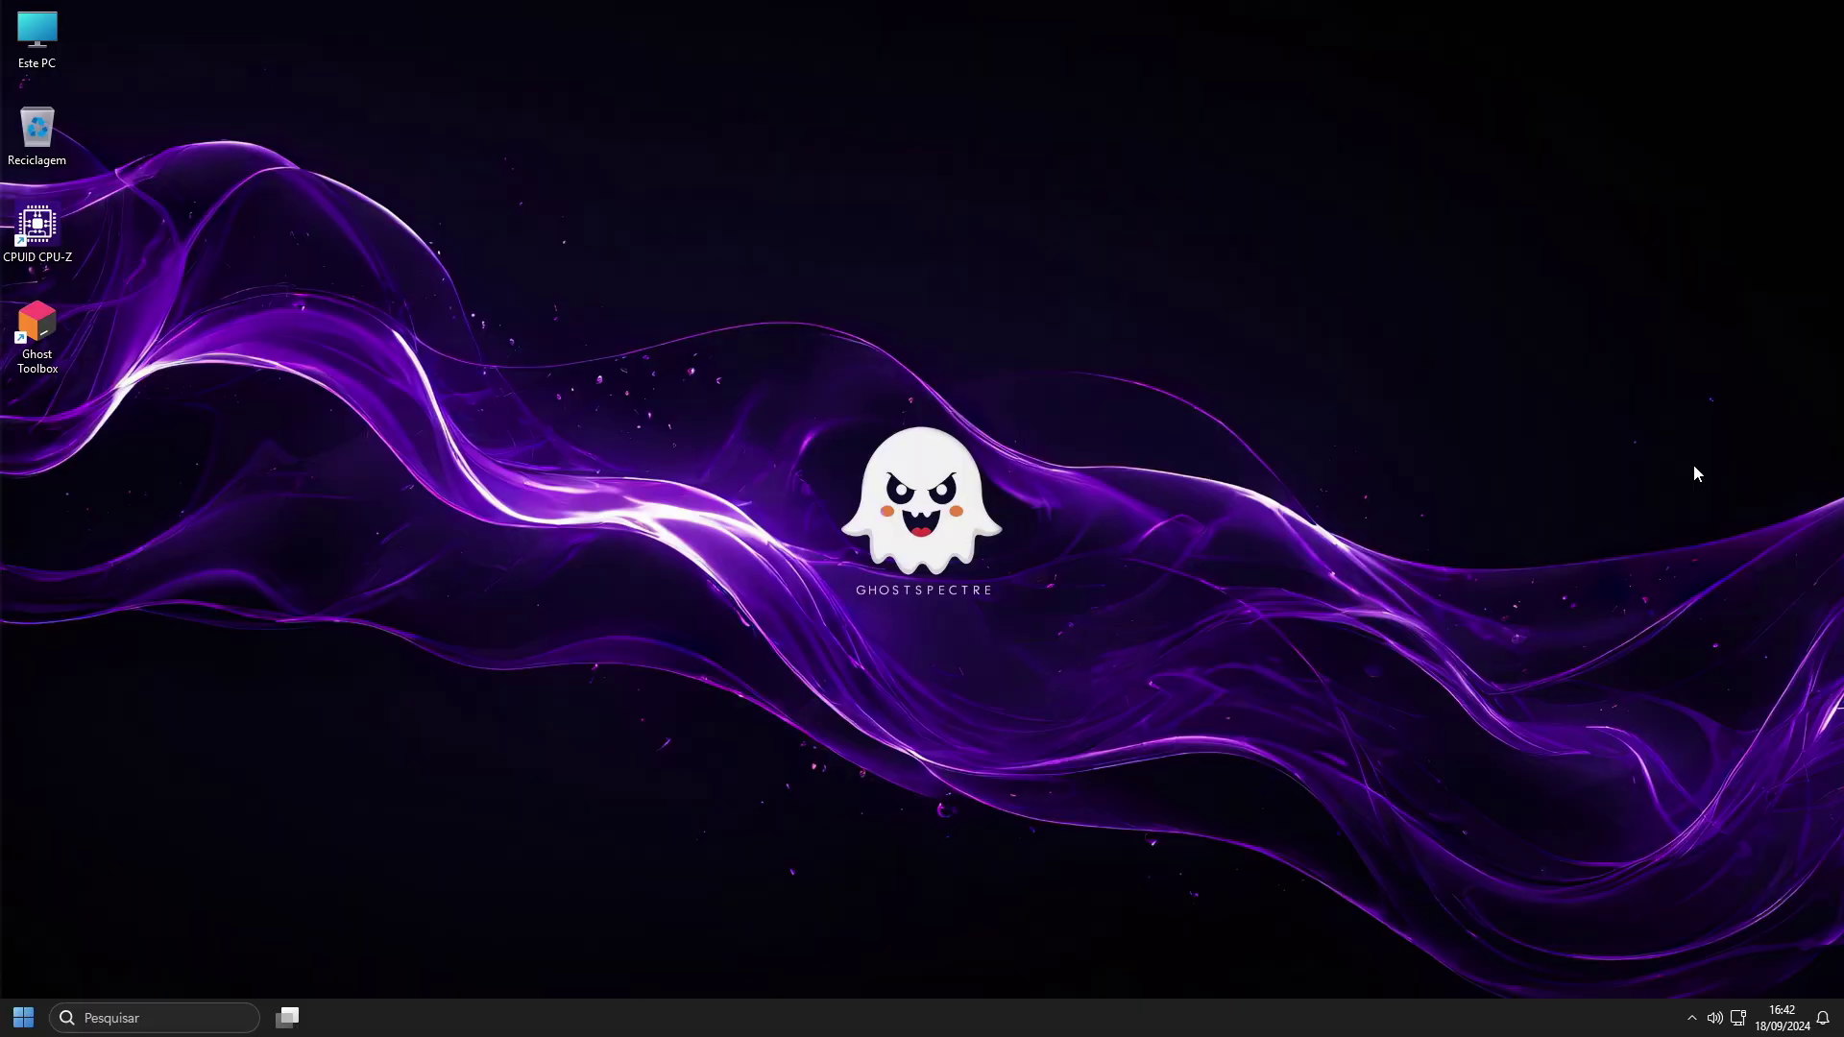
- Check the hidden tray icons for Defender, and review the Windows Update page and installed apps list in Settings
left_click(1693, 1018)
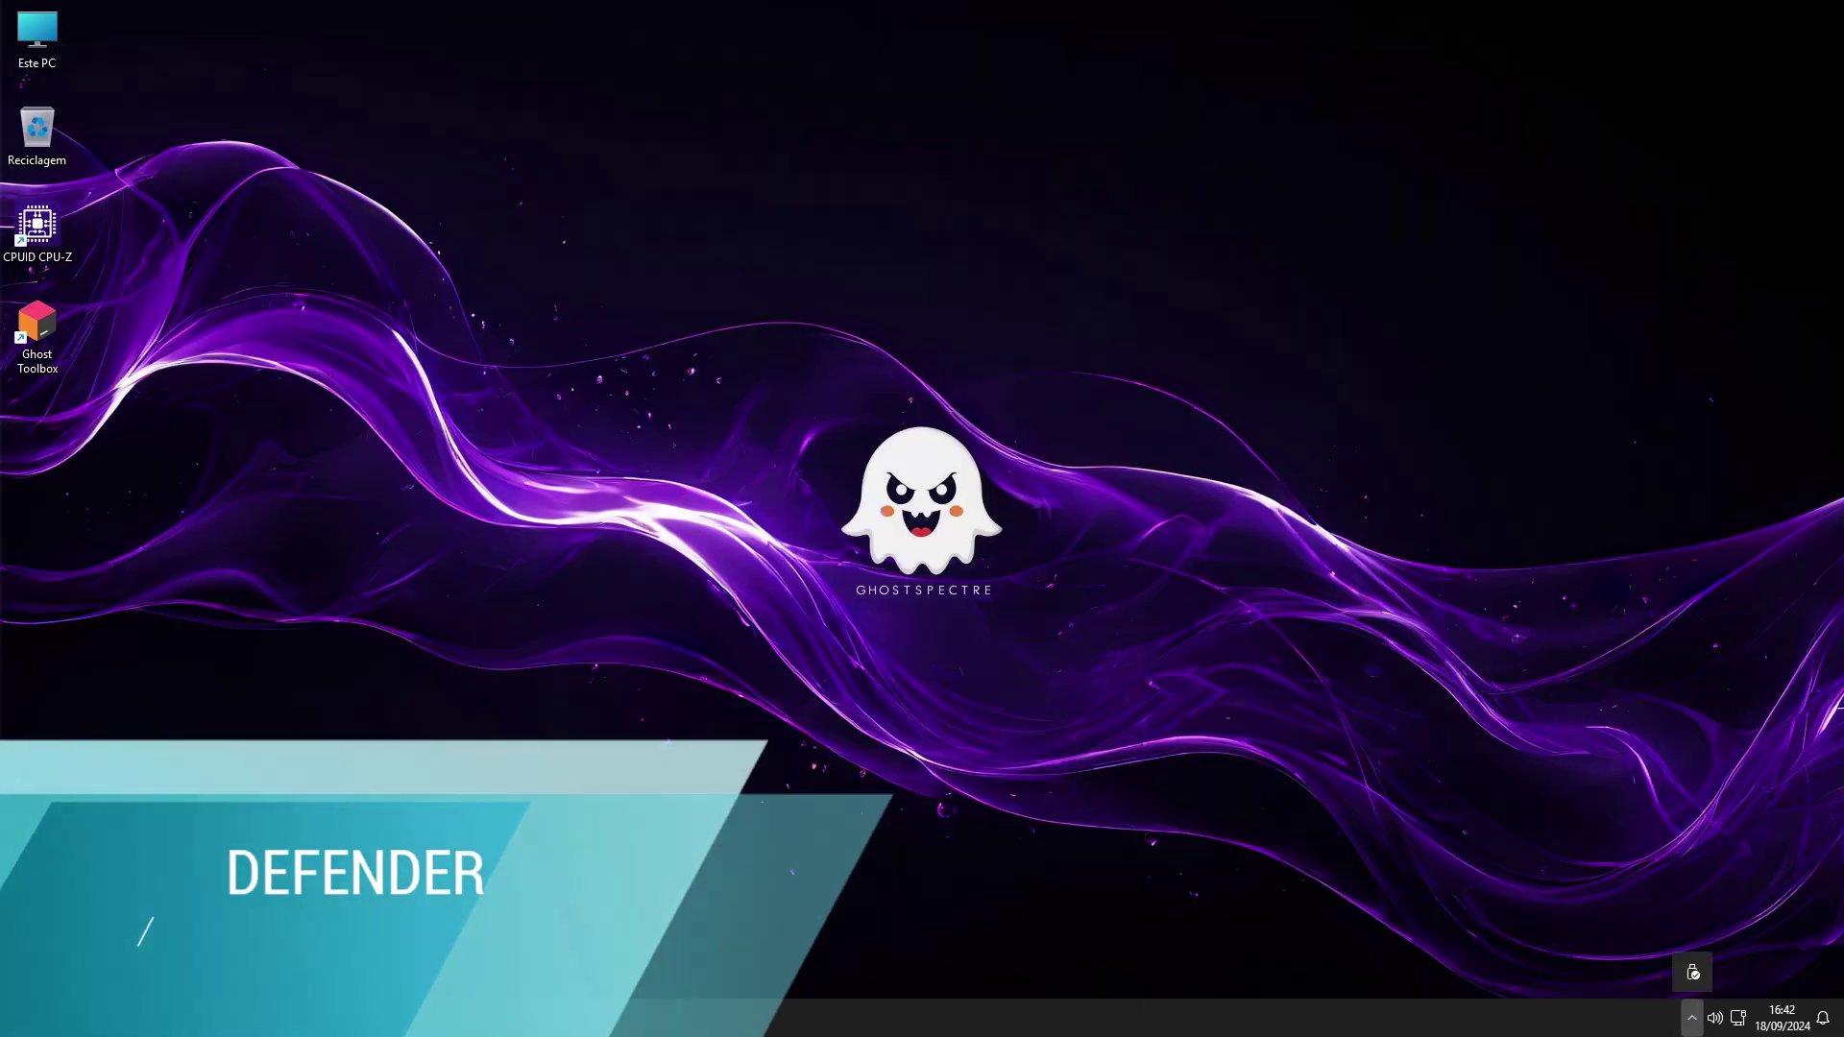
key("super")
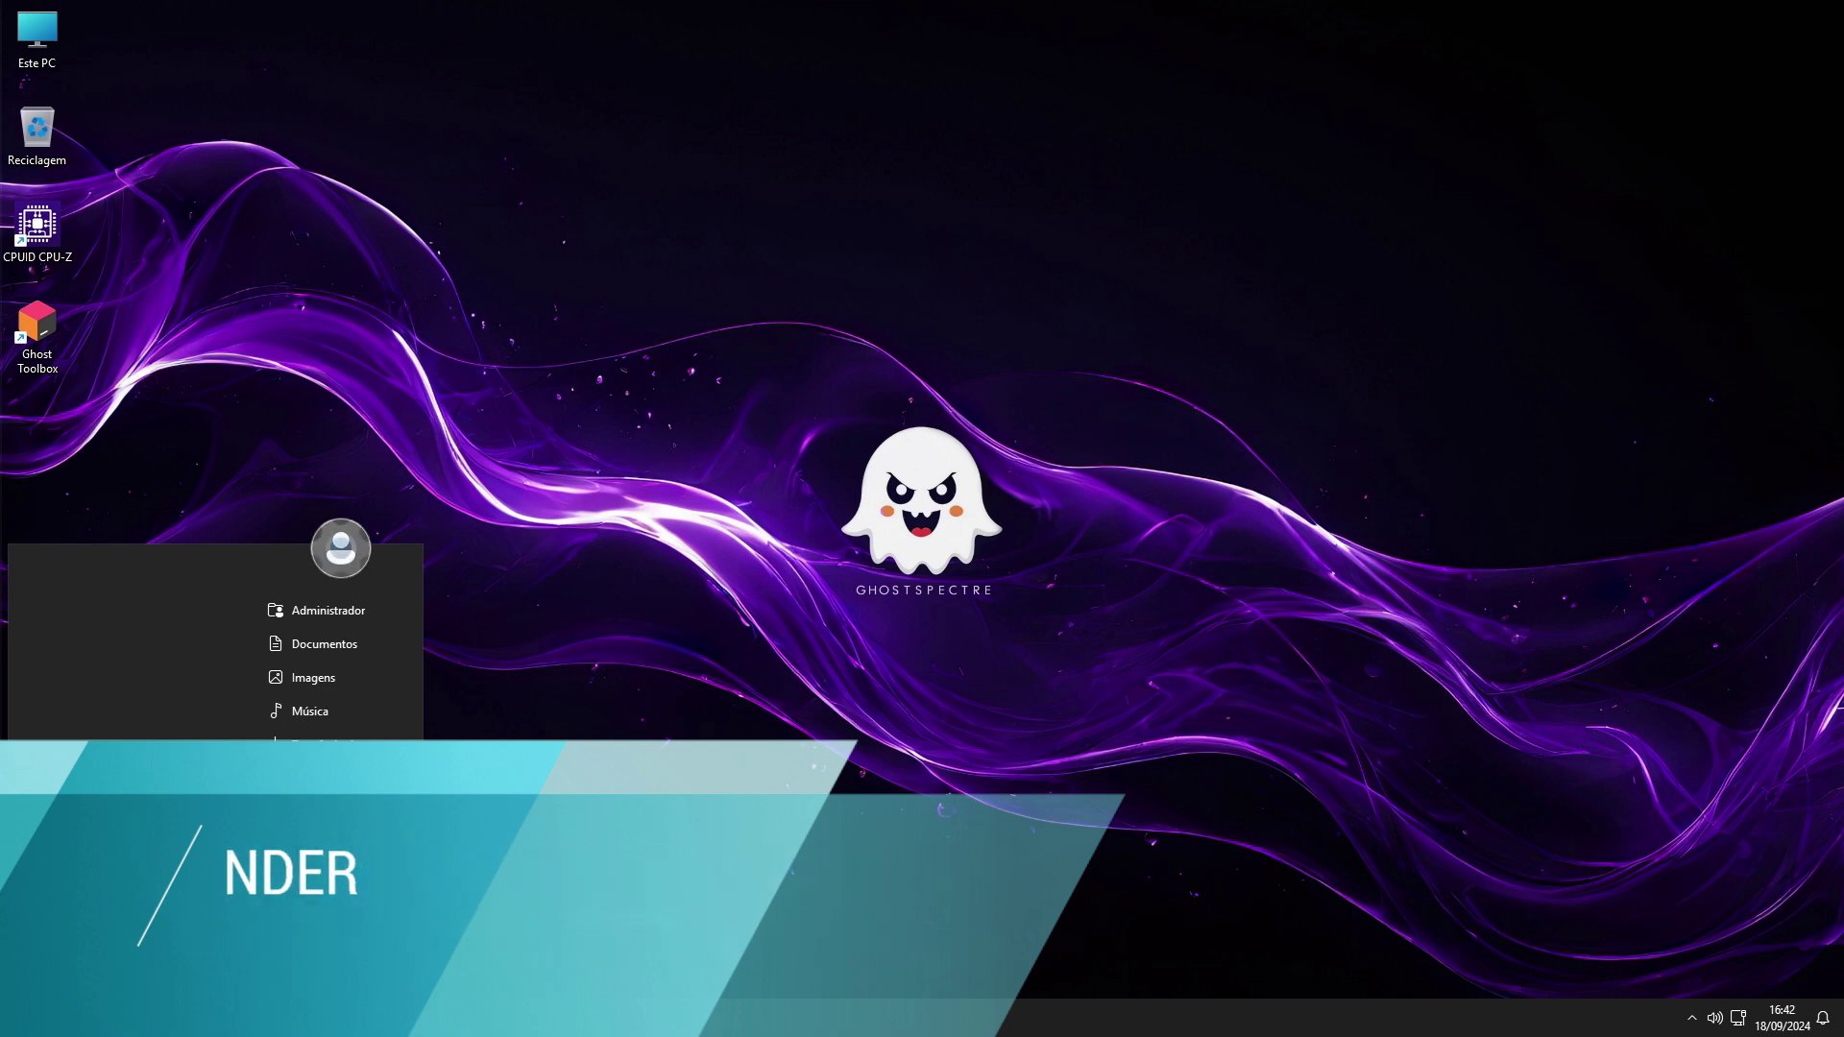
left_click(333, 890)
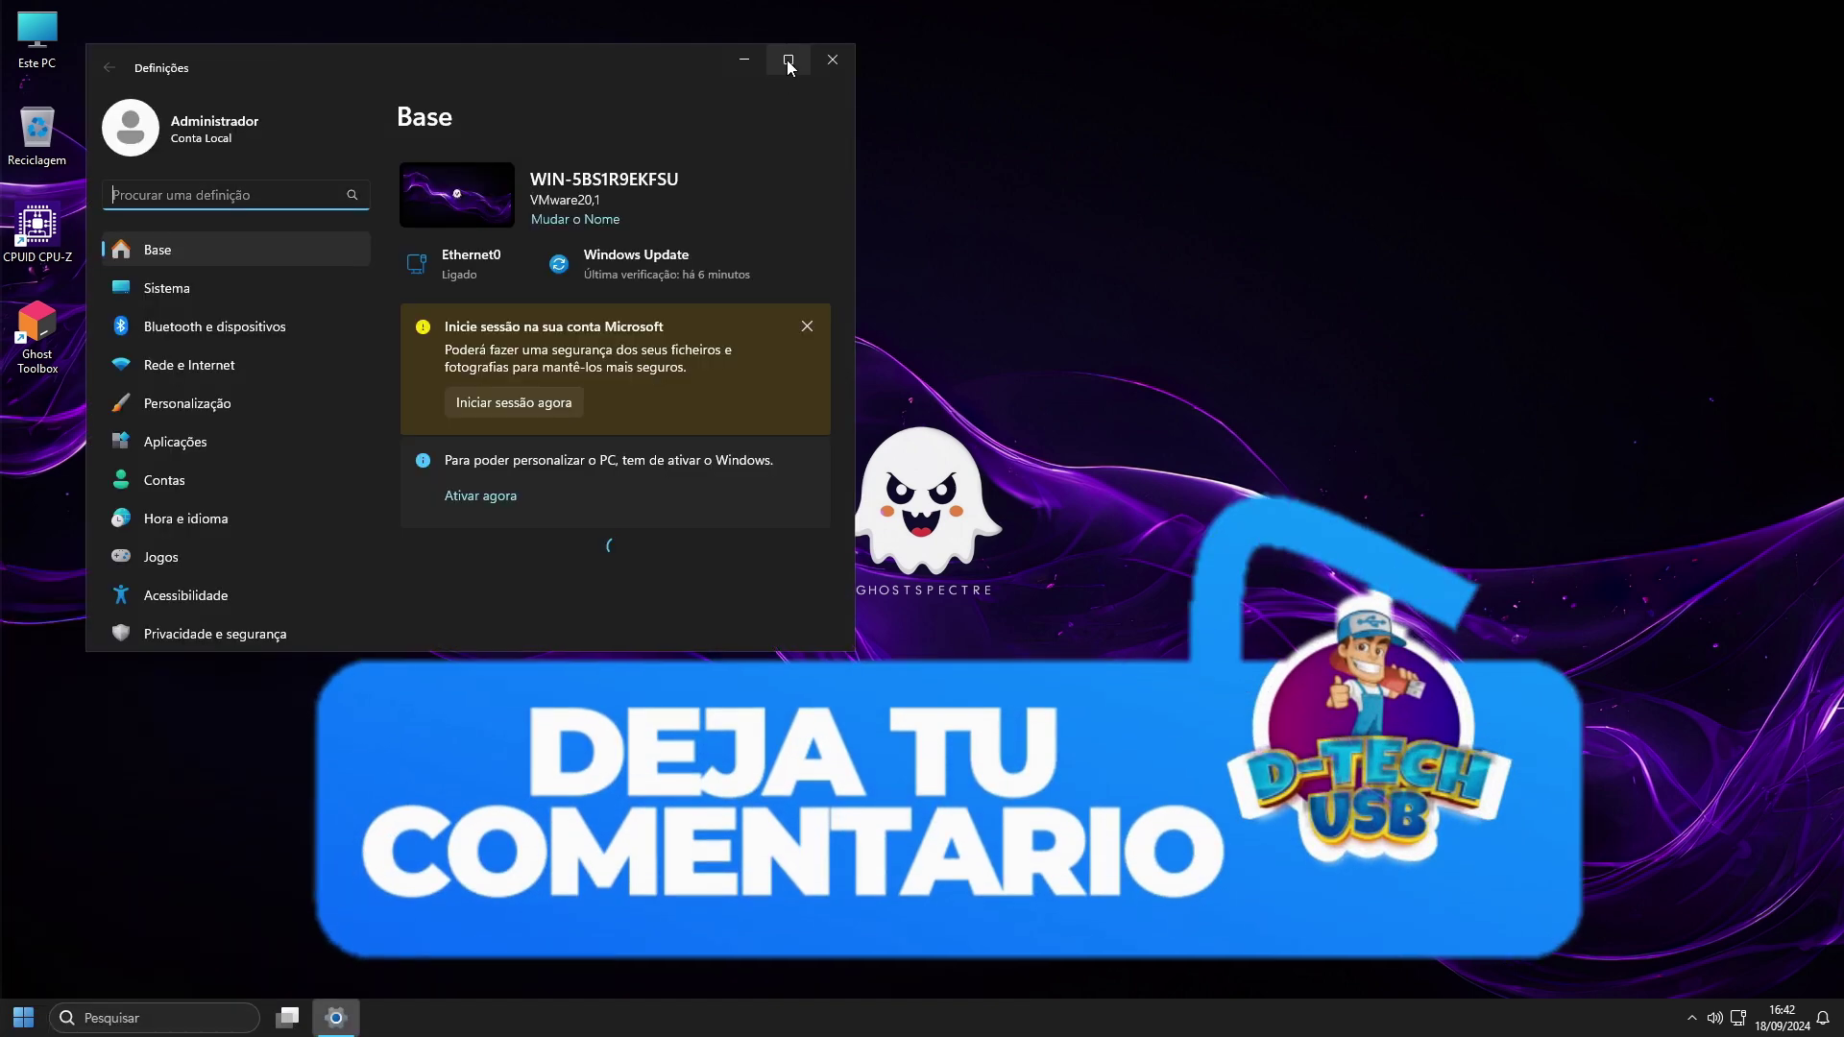
left_click(788, 60)
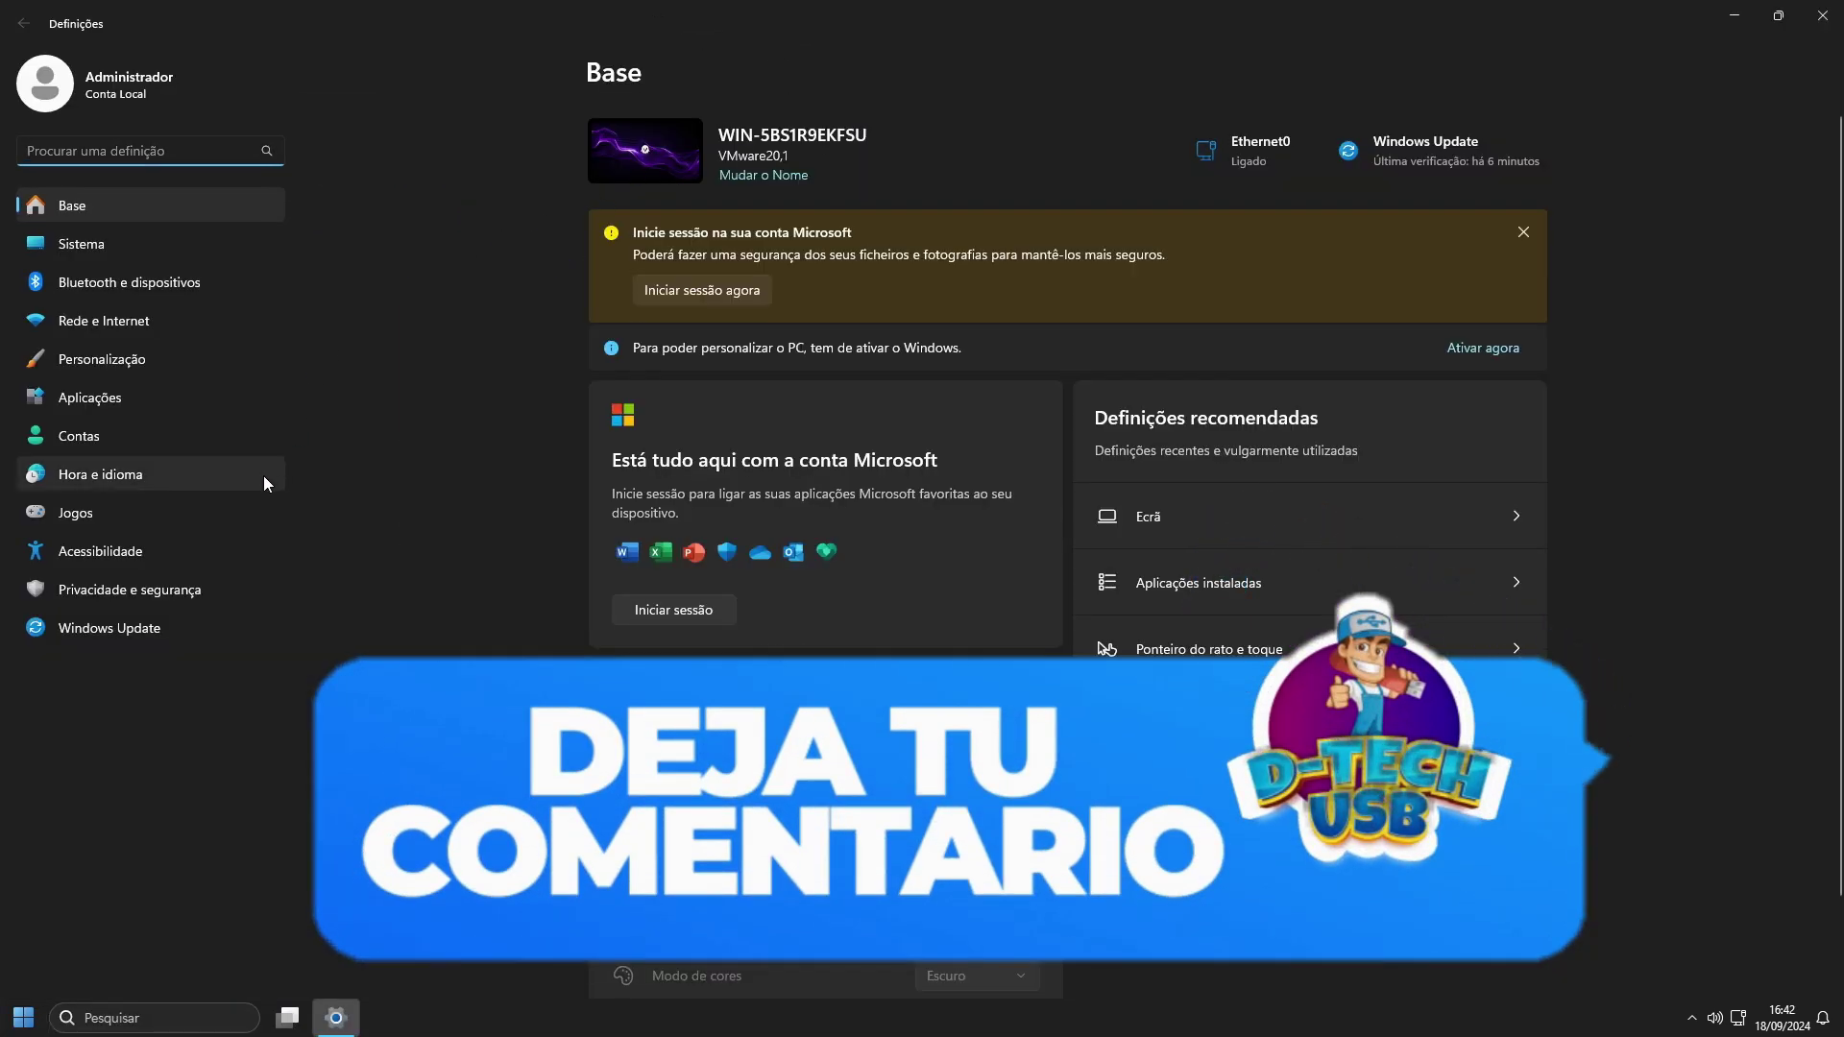
left_click(147, 626)
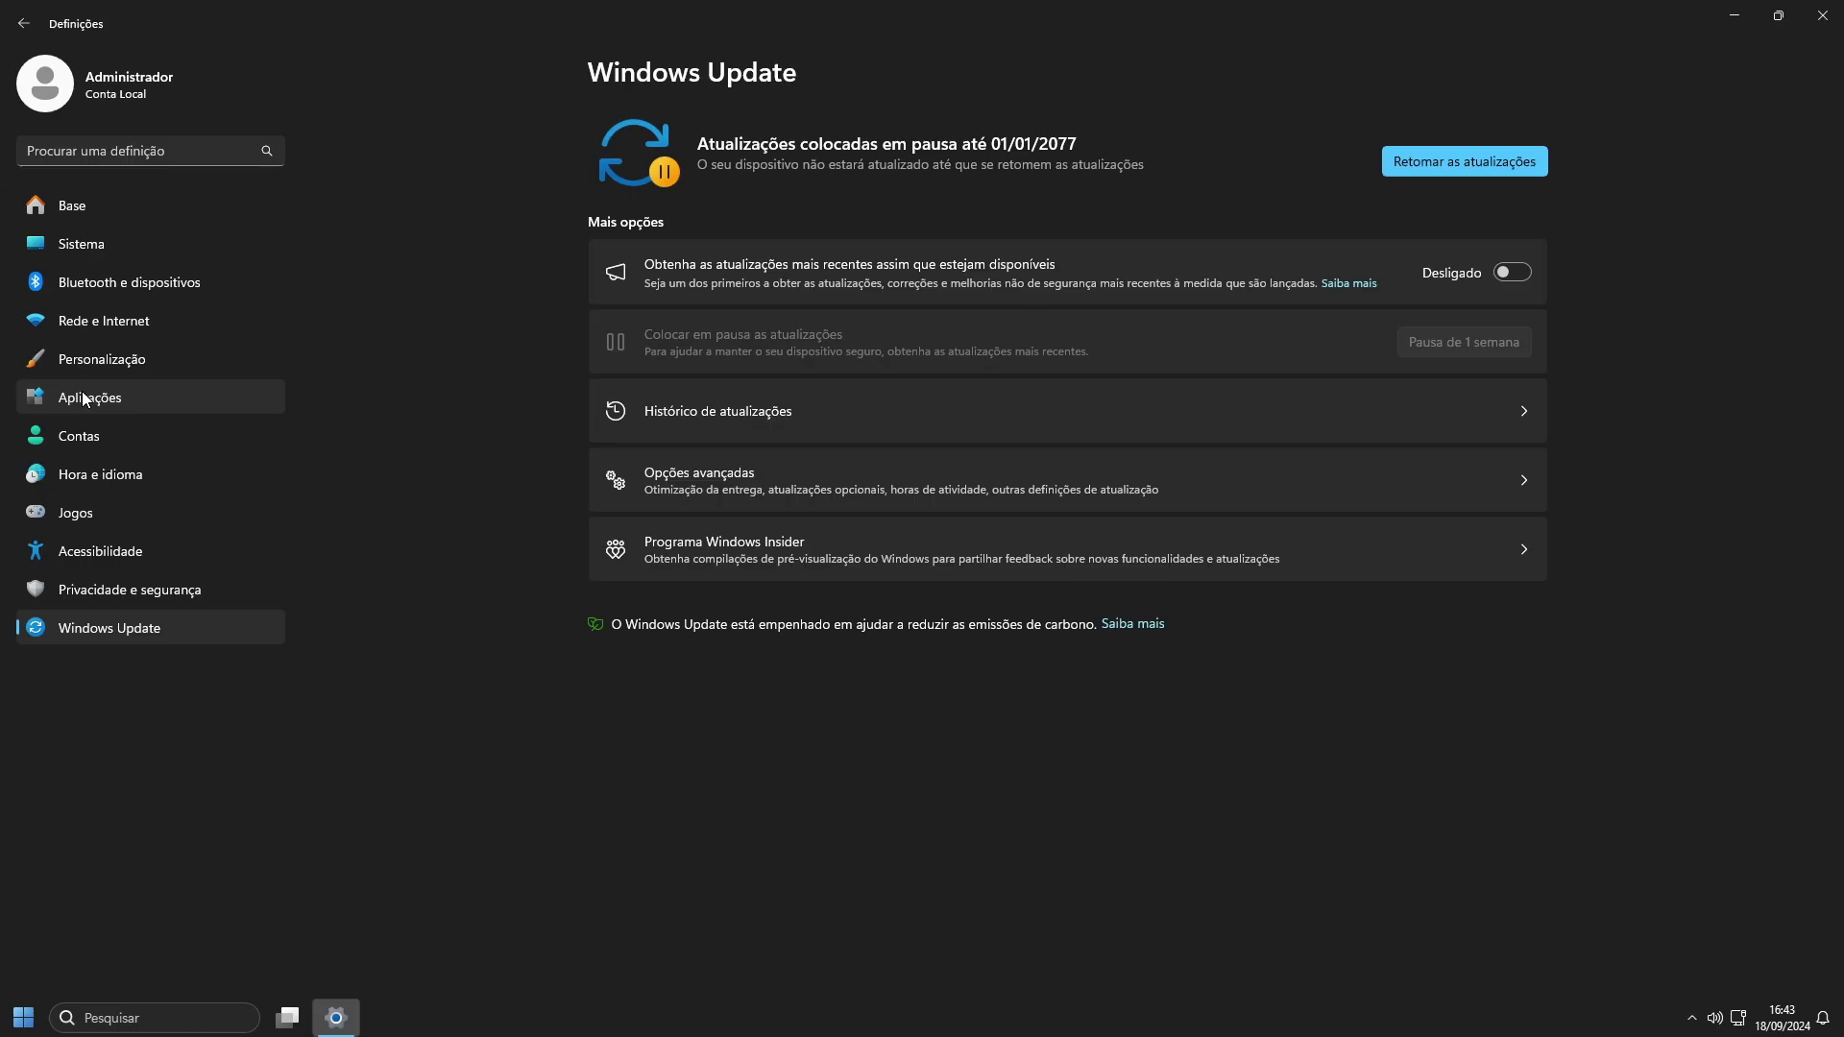
left_click(82, 390)
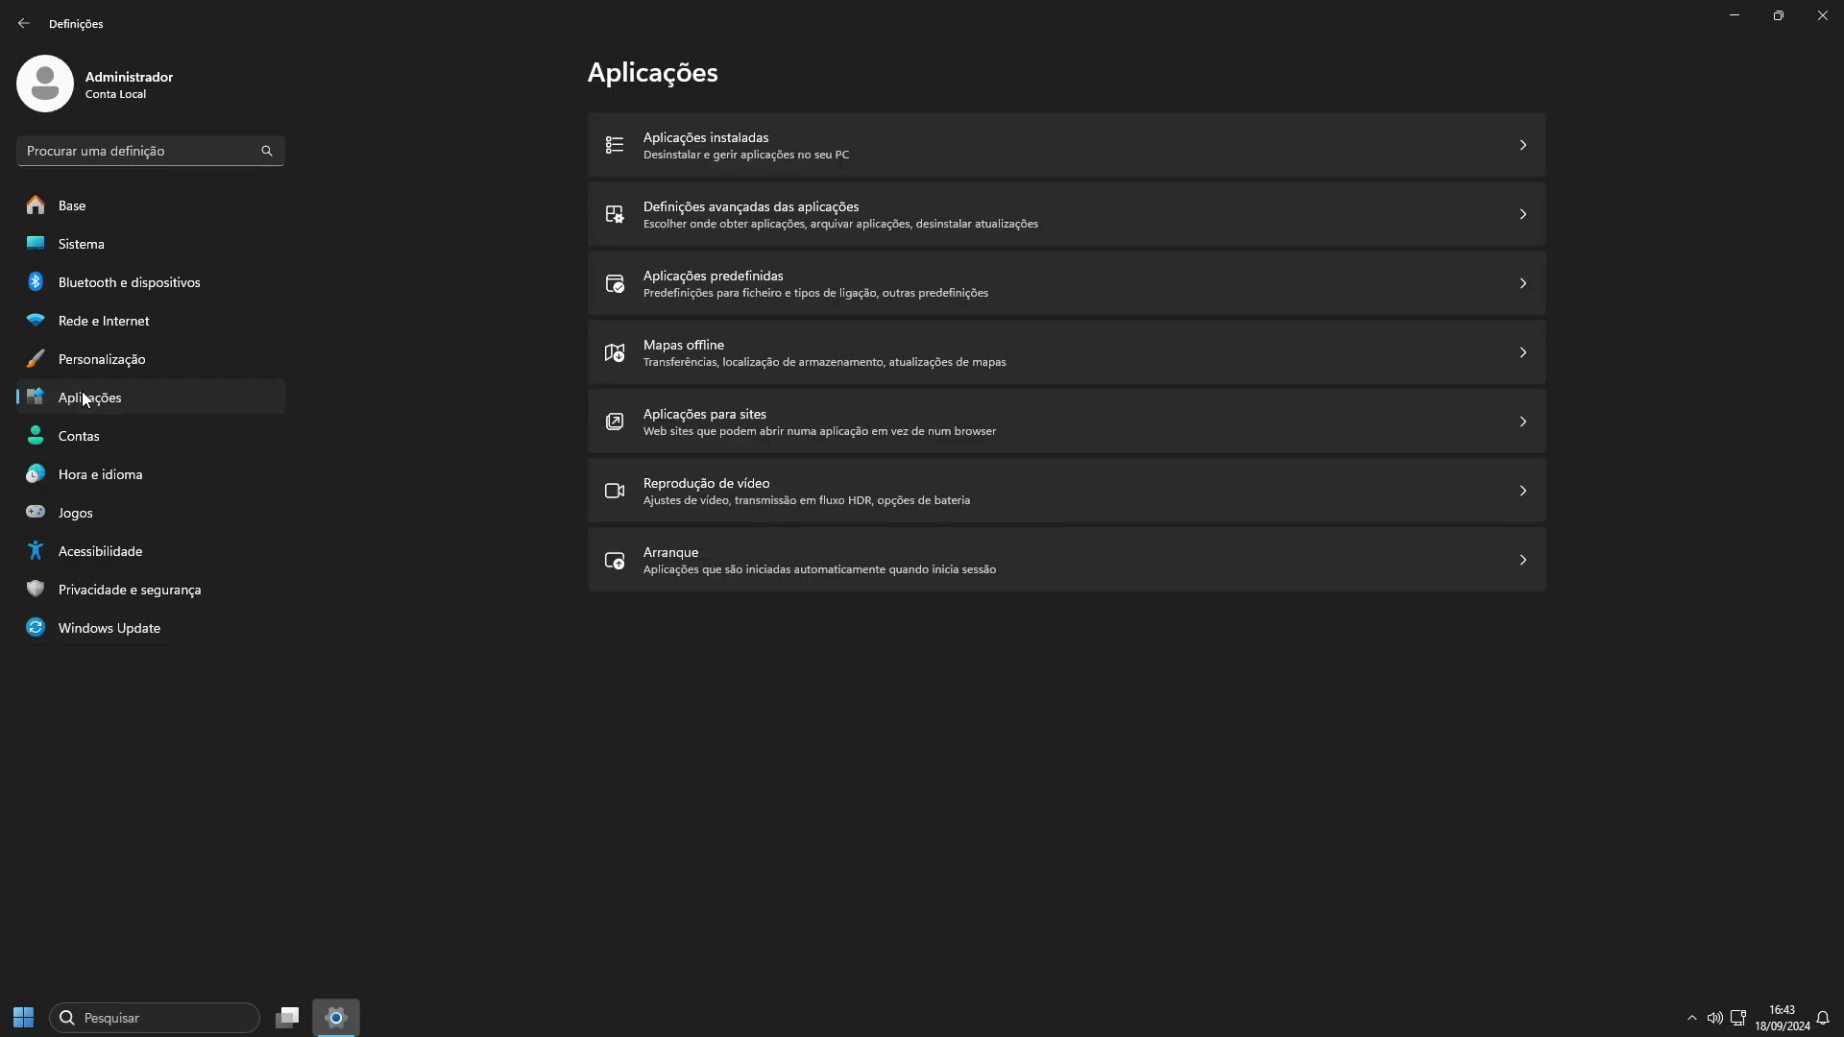
left_click(768, 141)
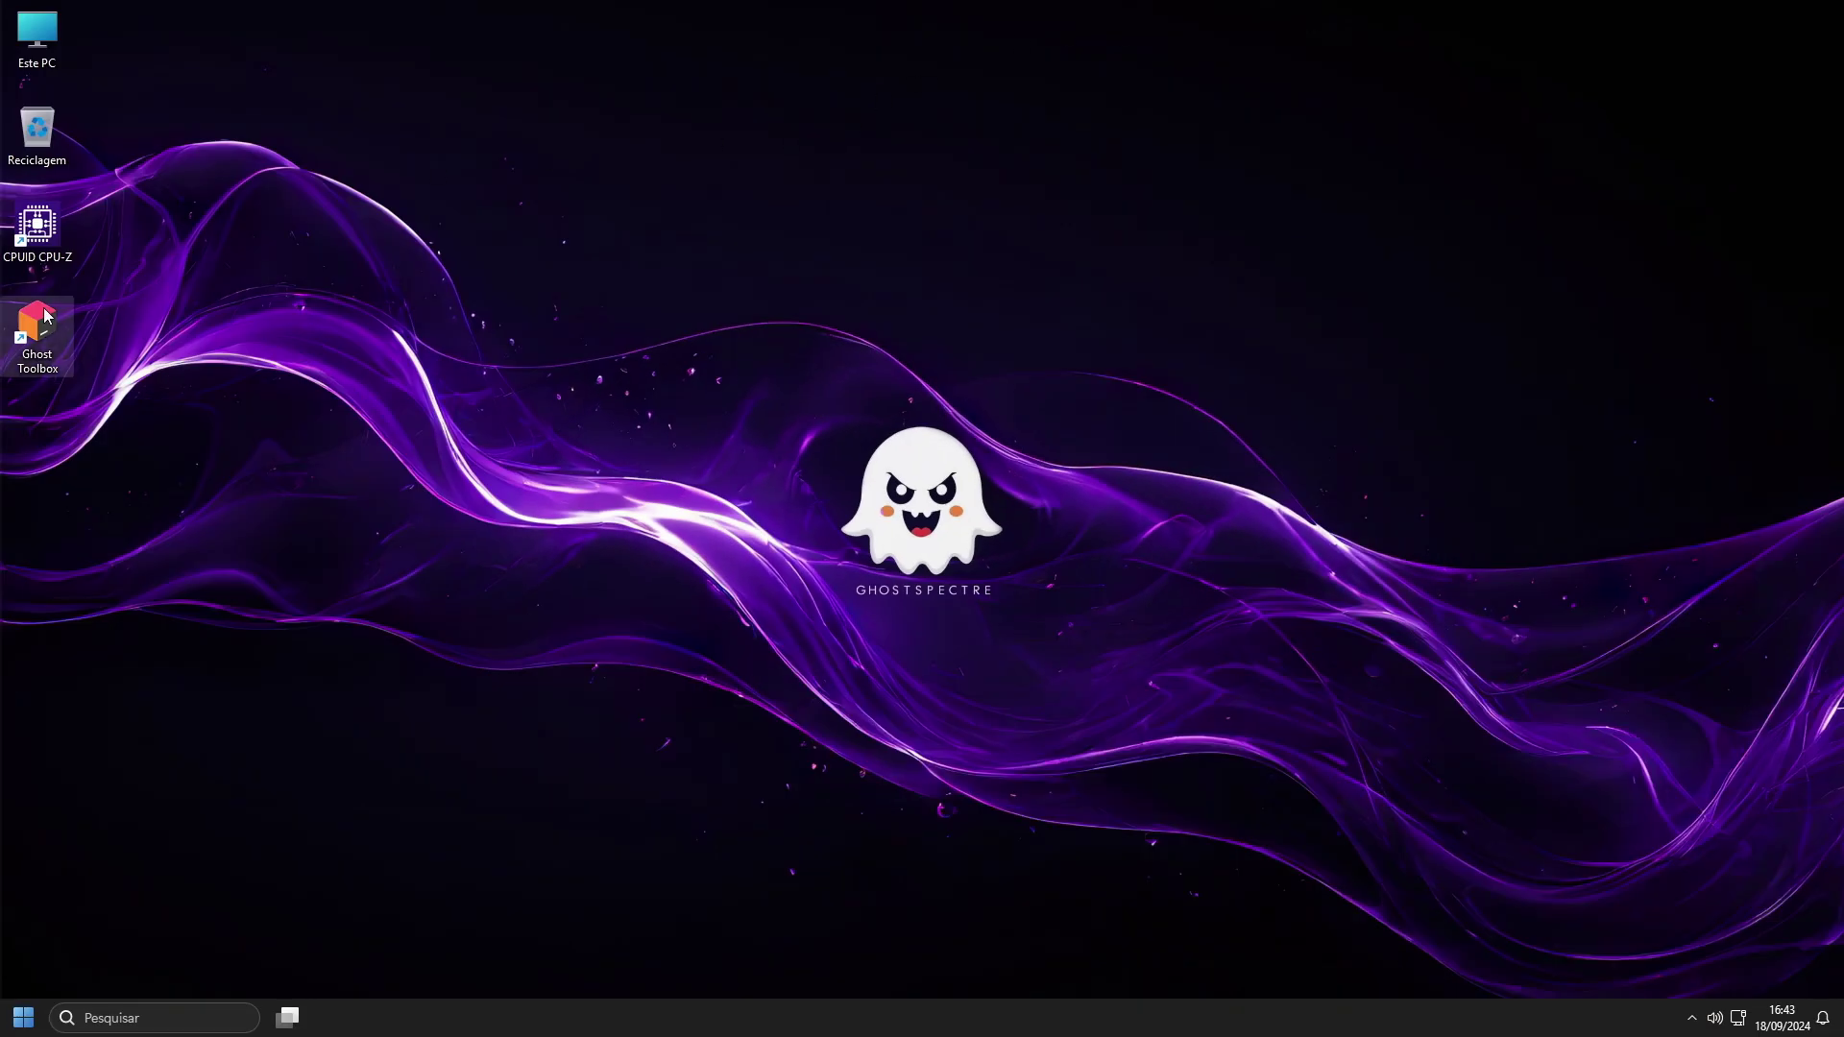
- Install Microsoft Store & Xbox Console Companion through options 10 and 1 of Ghost Toolbox, and return to its main menu with 0
double_click(38, 331)
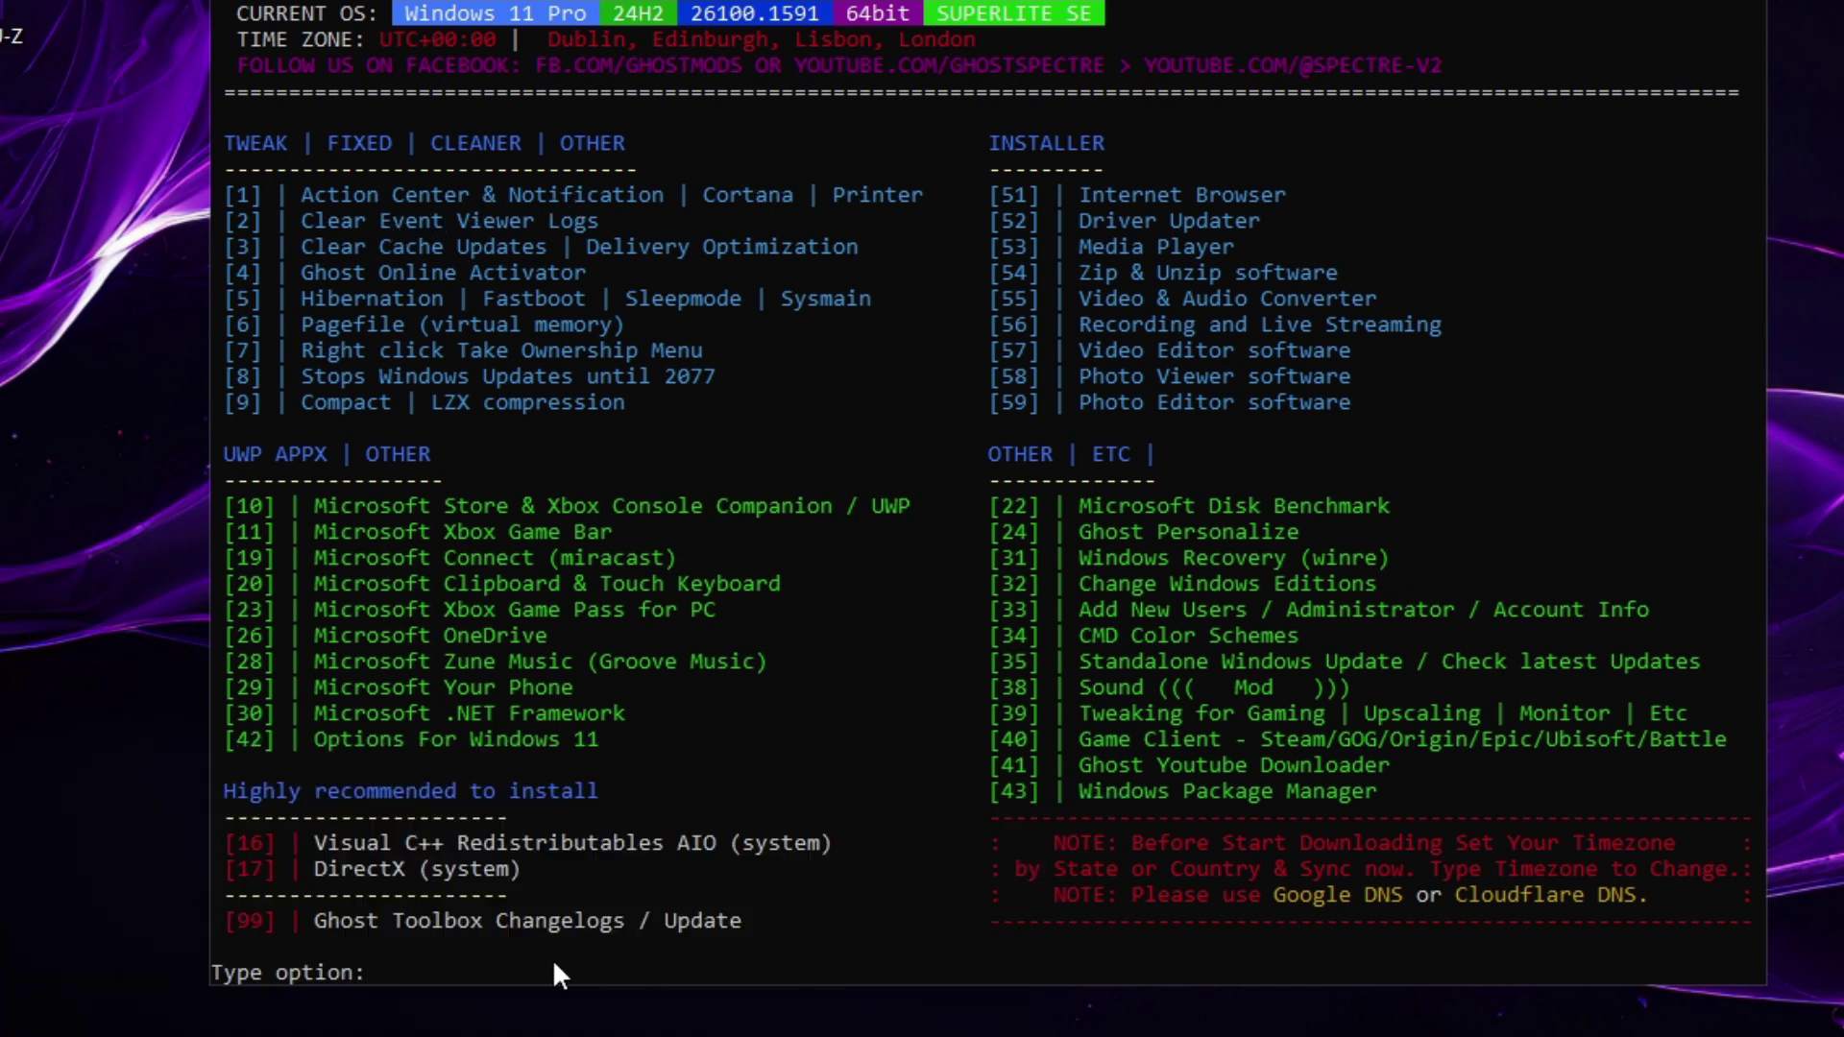
type("10")
key("Return")
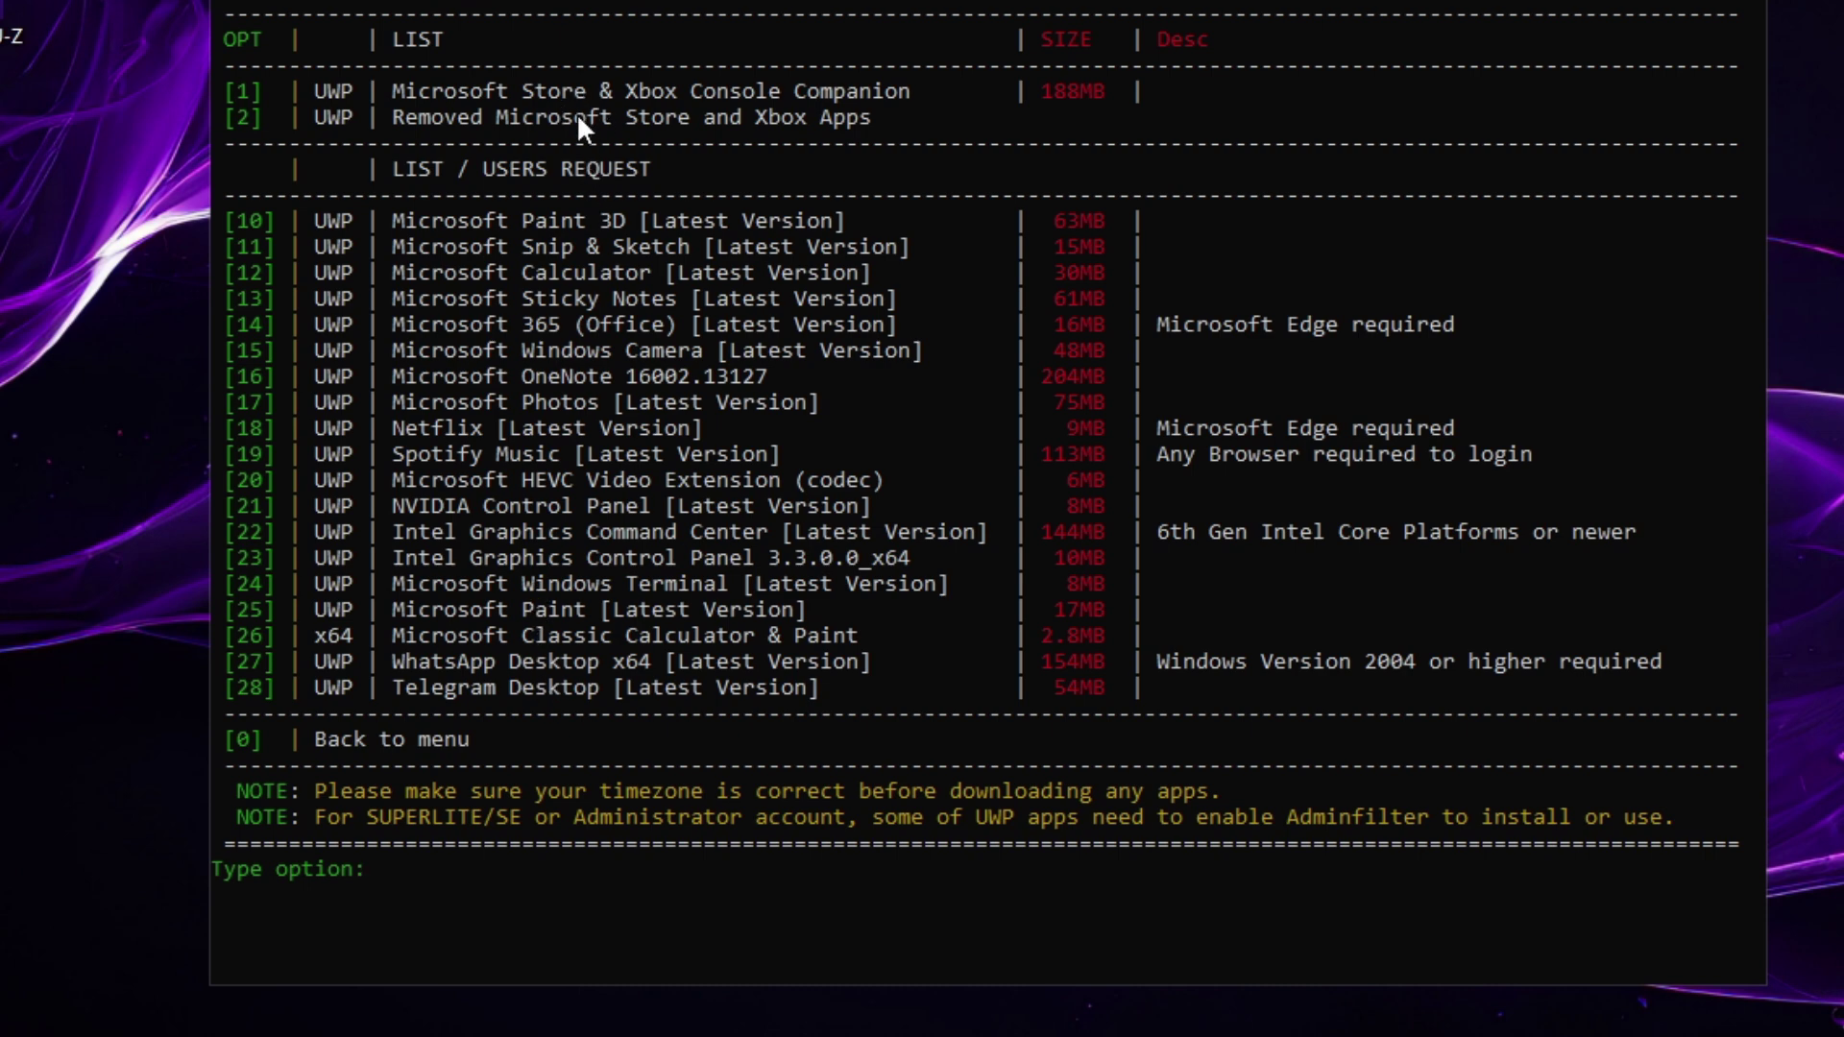
type("1")
key("Return")
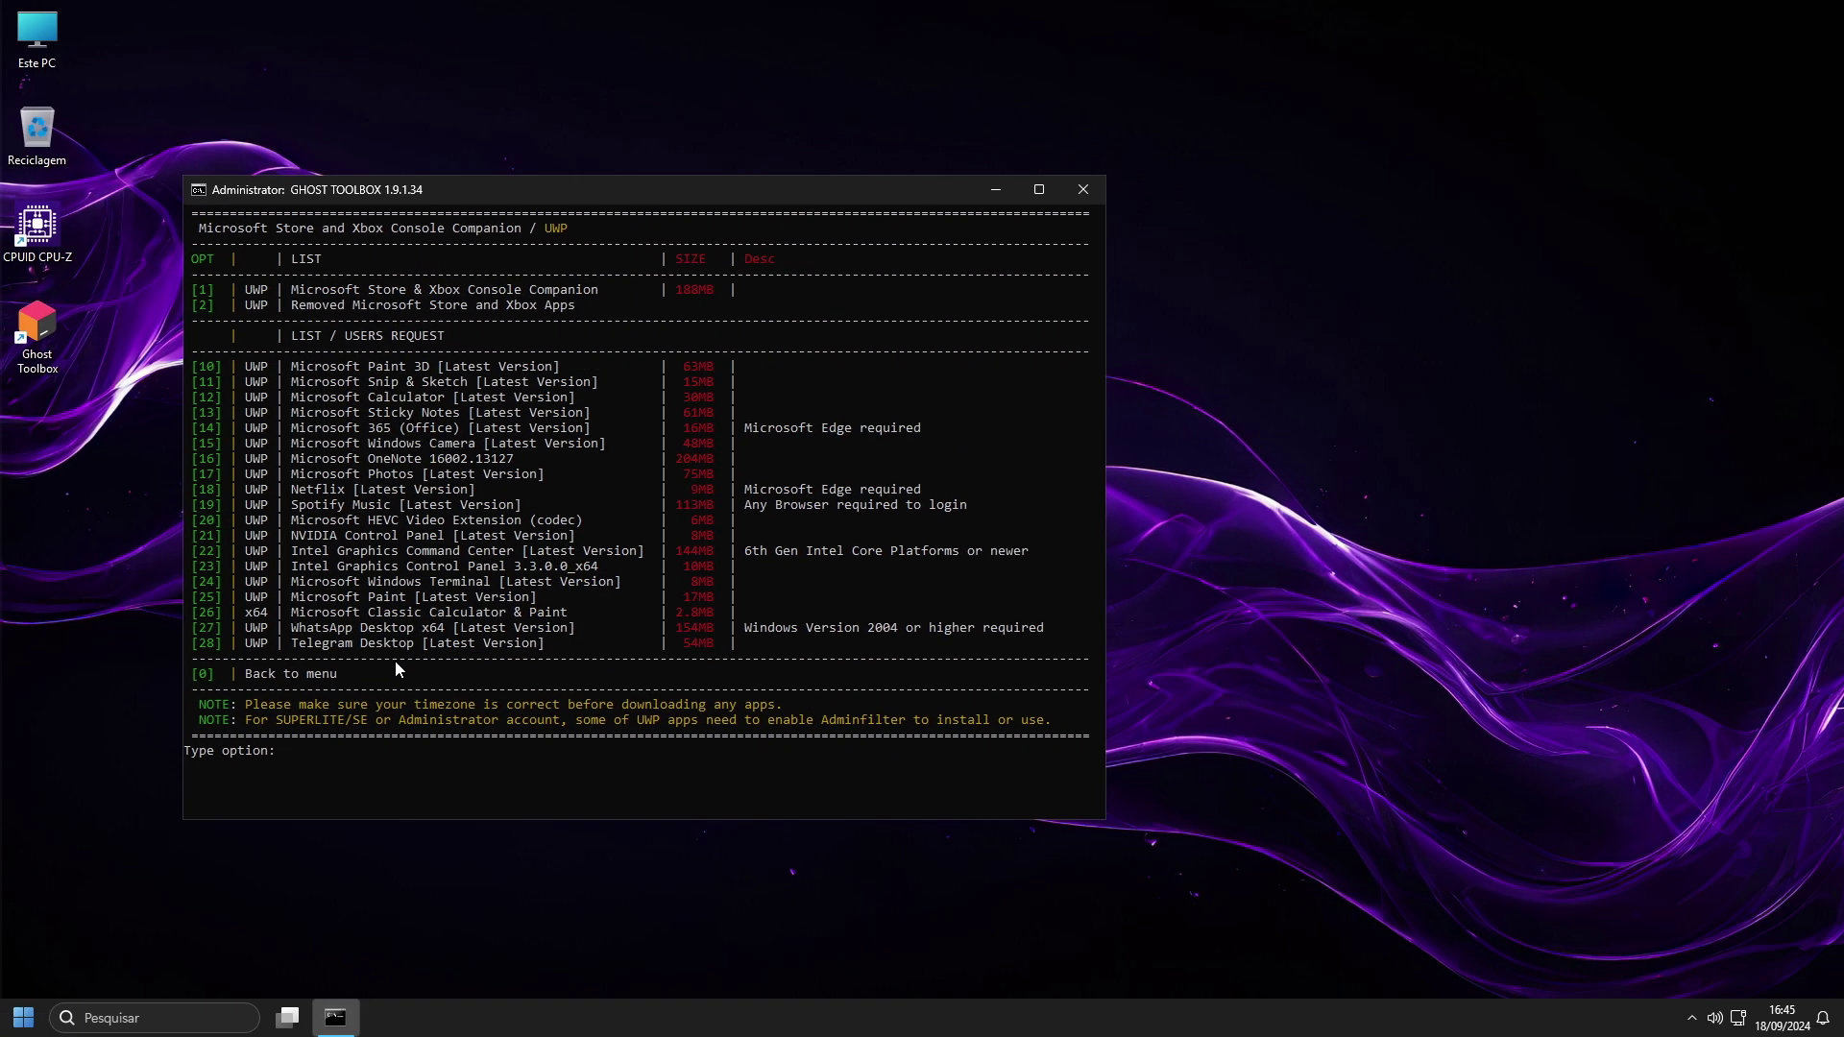
type("0")
key("Return")
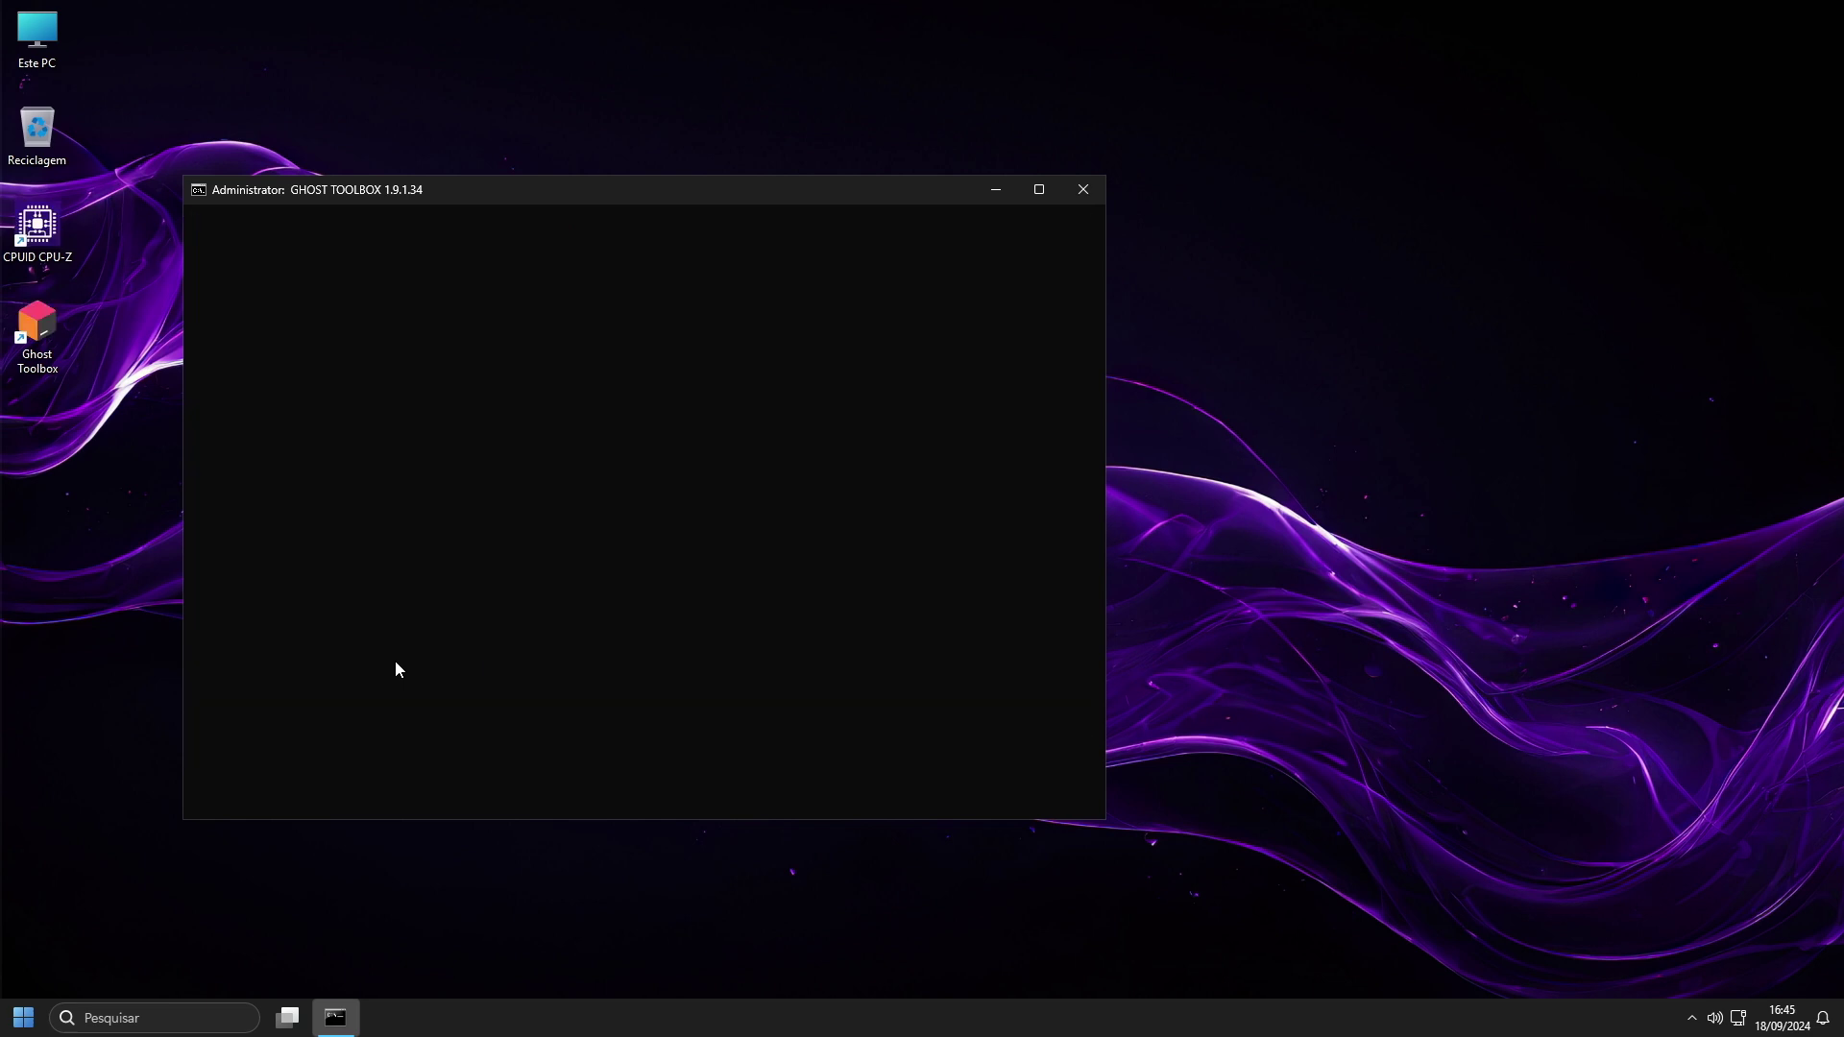
- Search the Start menu for "store", open Microsoft Store and browse its home page, and close it and Ghost Toolbox
left_click(23, 1017)
left_click(61, 936)
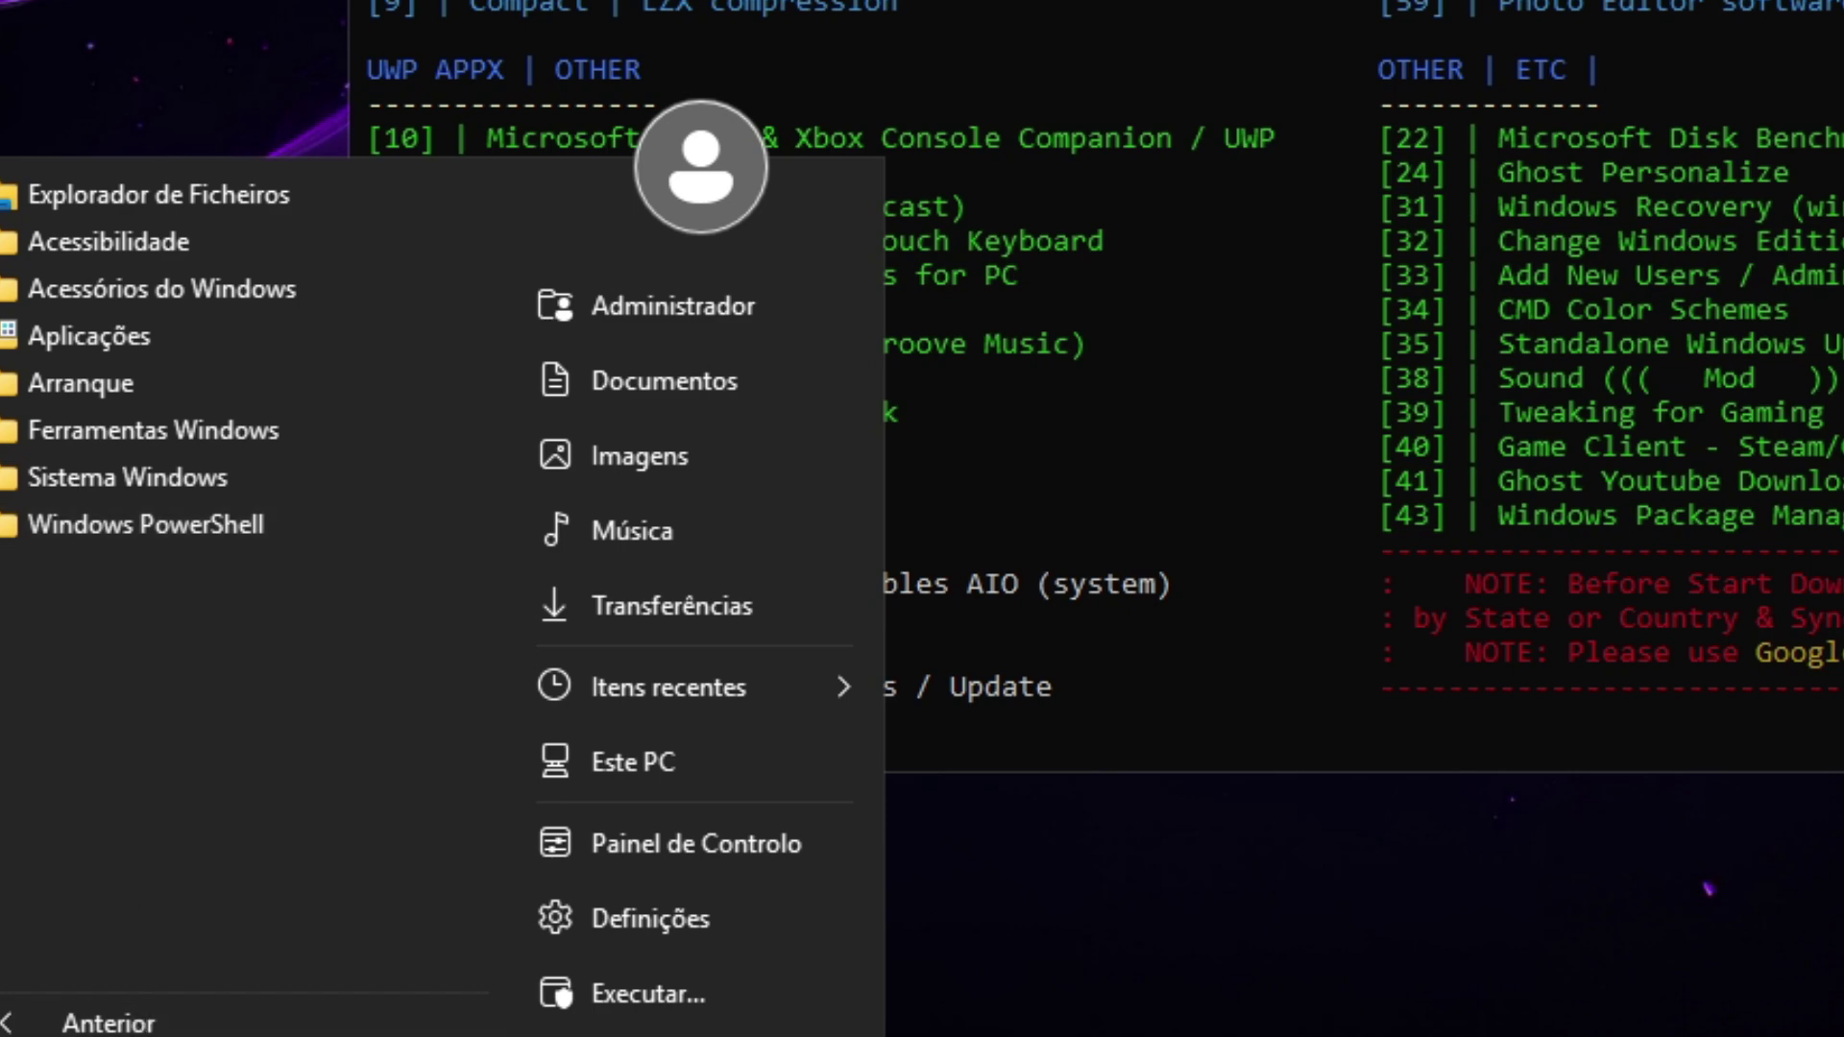
type("store")
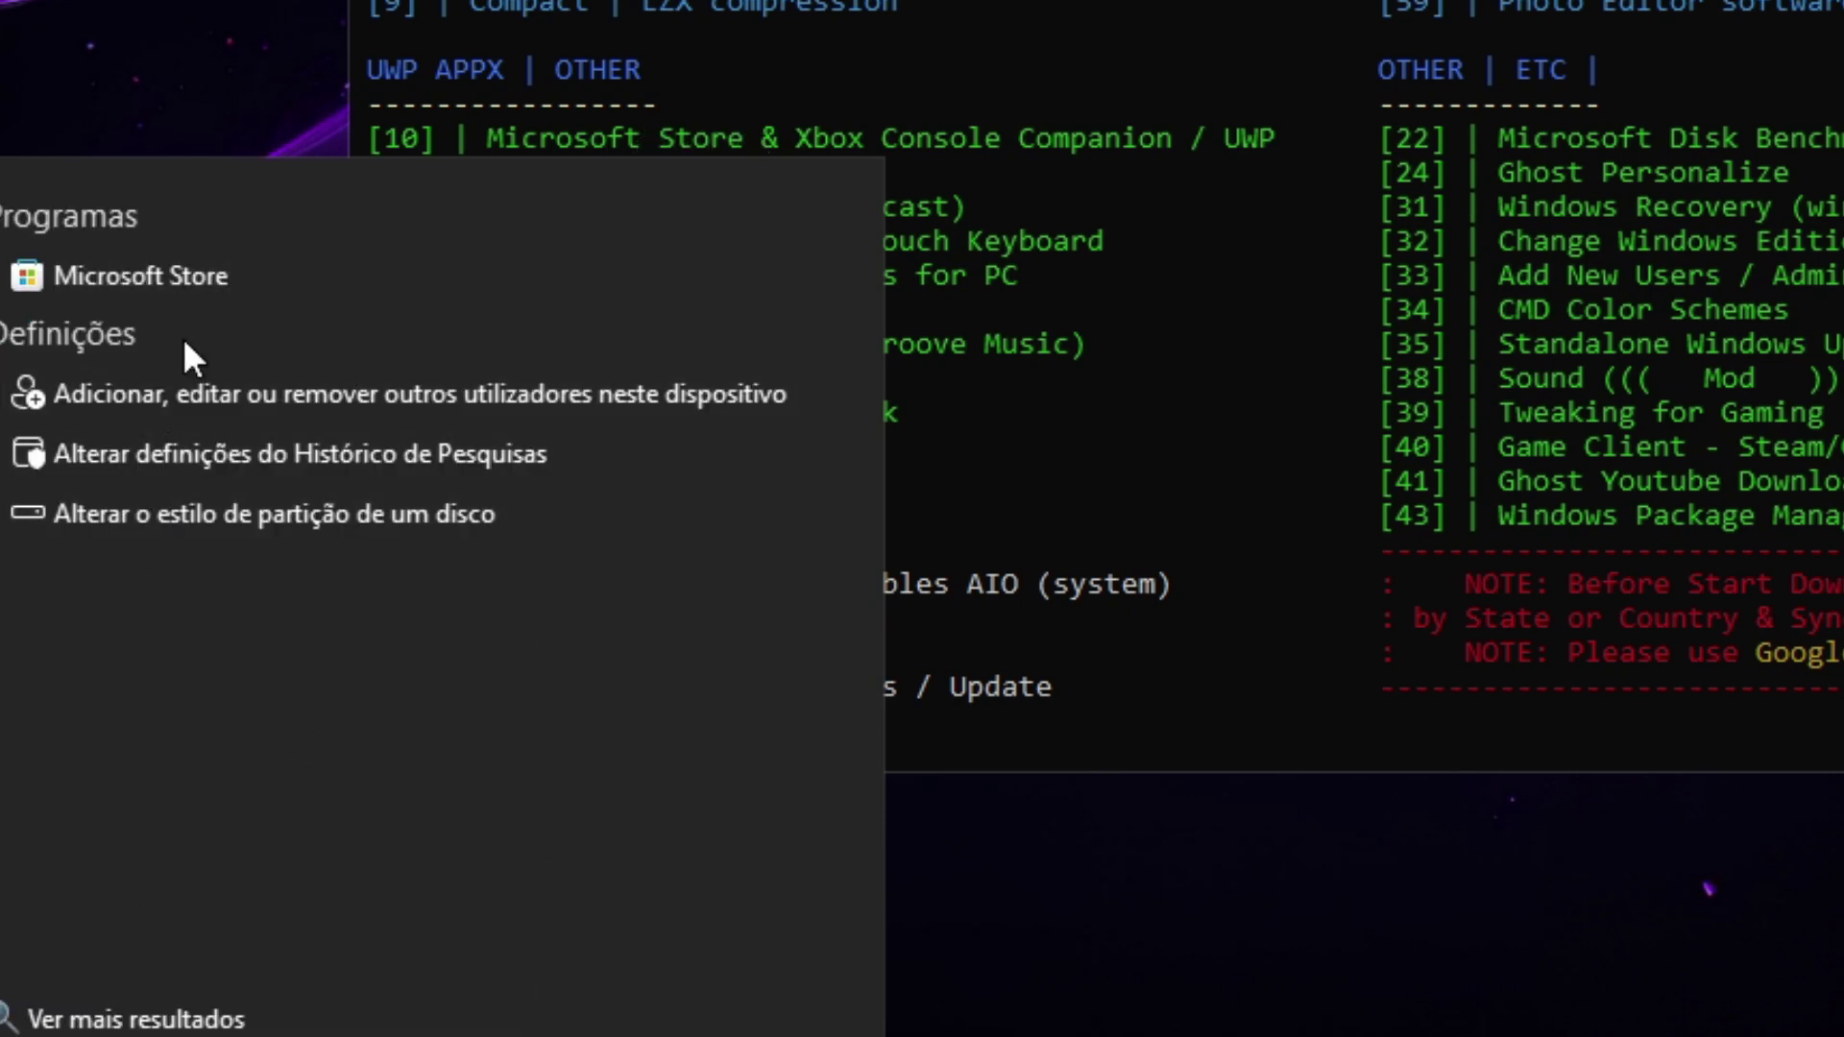
left_click(187, 278)
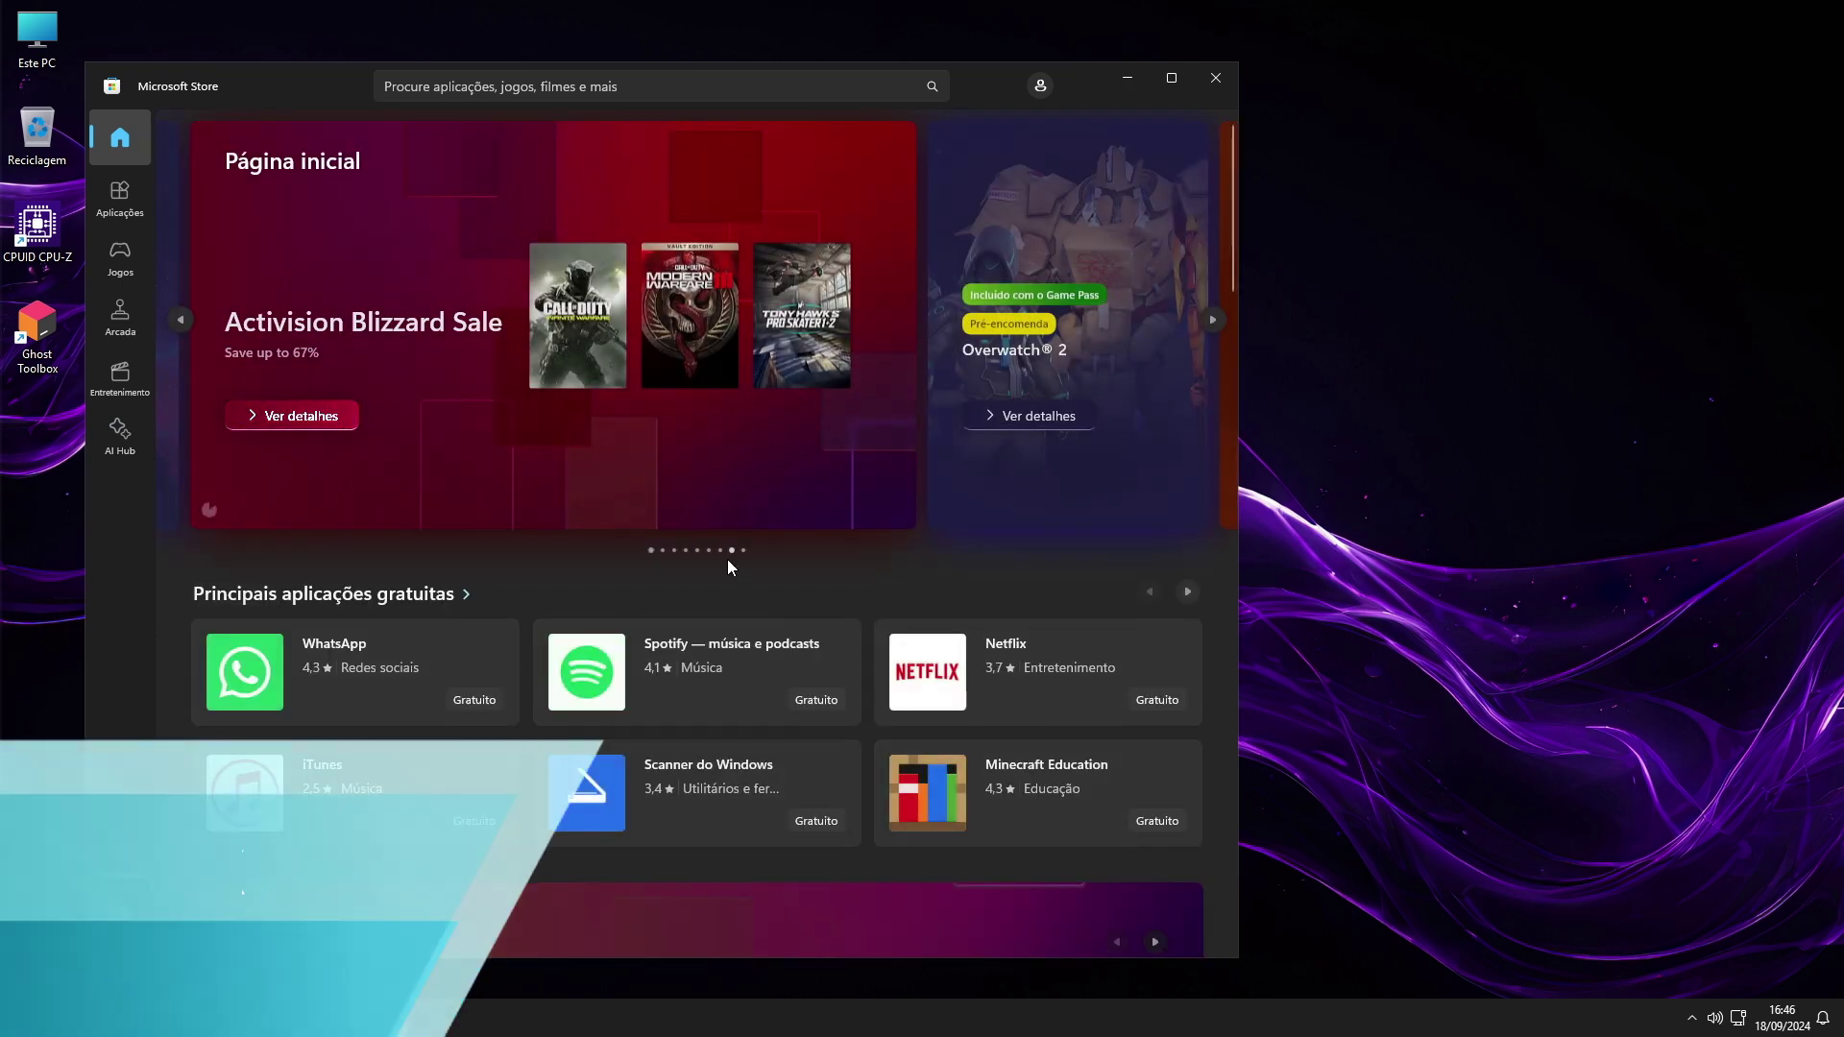
scroll(728, 559, "down", 10)
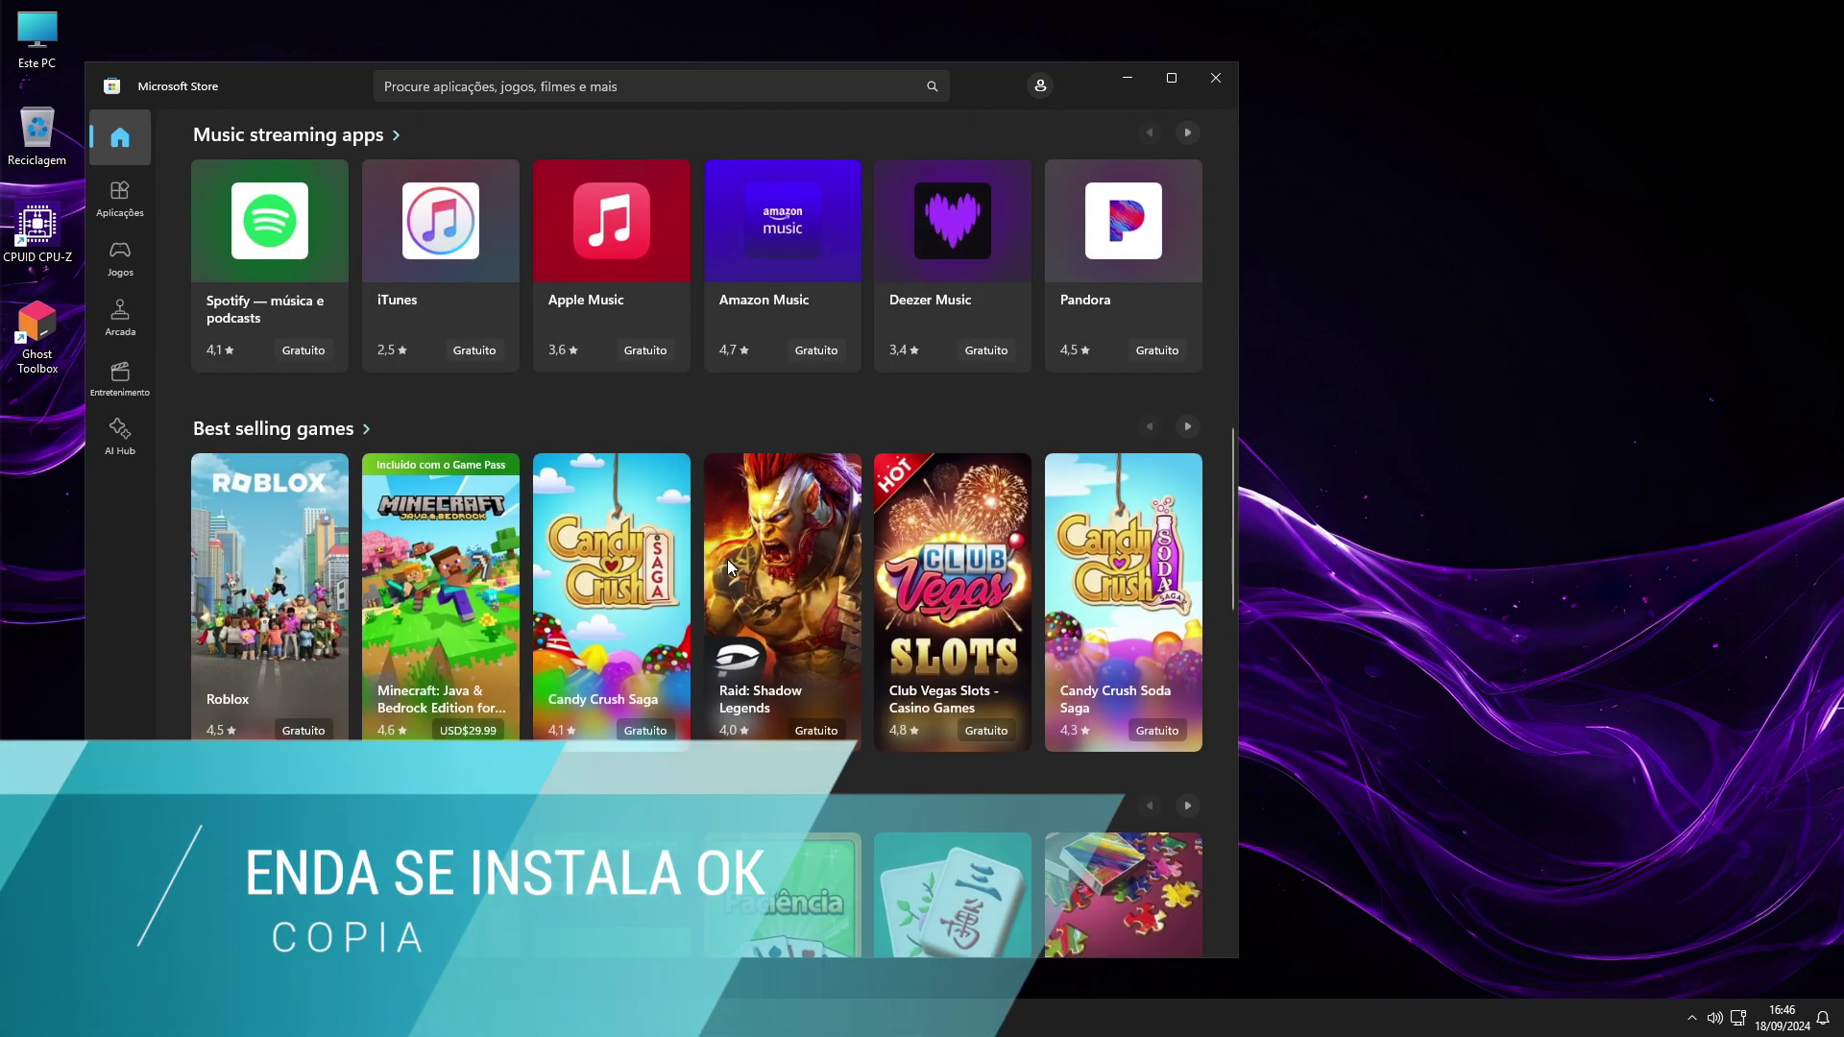
scroll(728, 559, "up", 10)
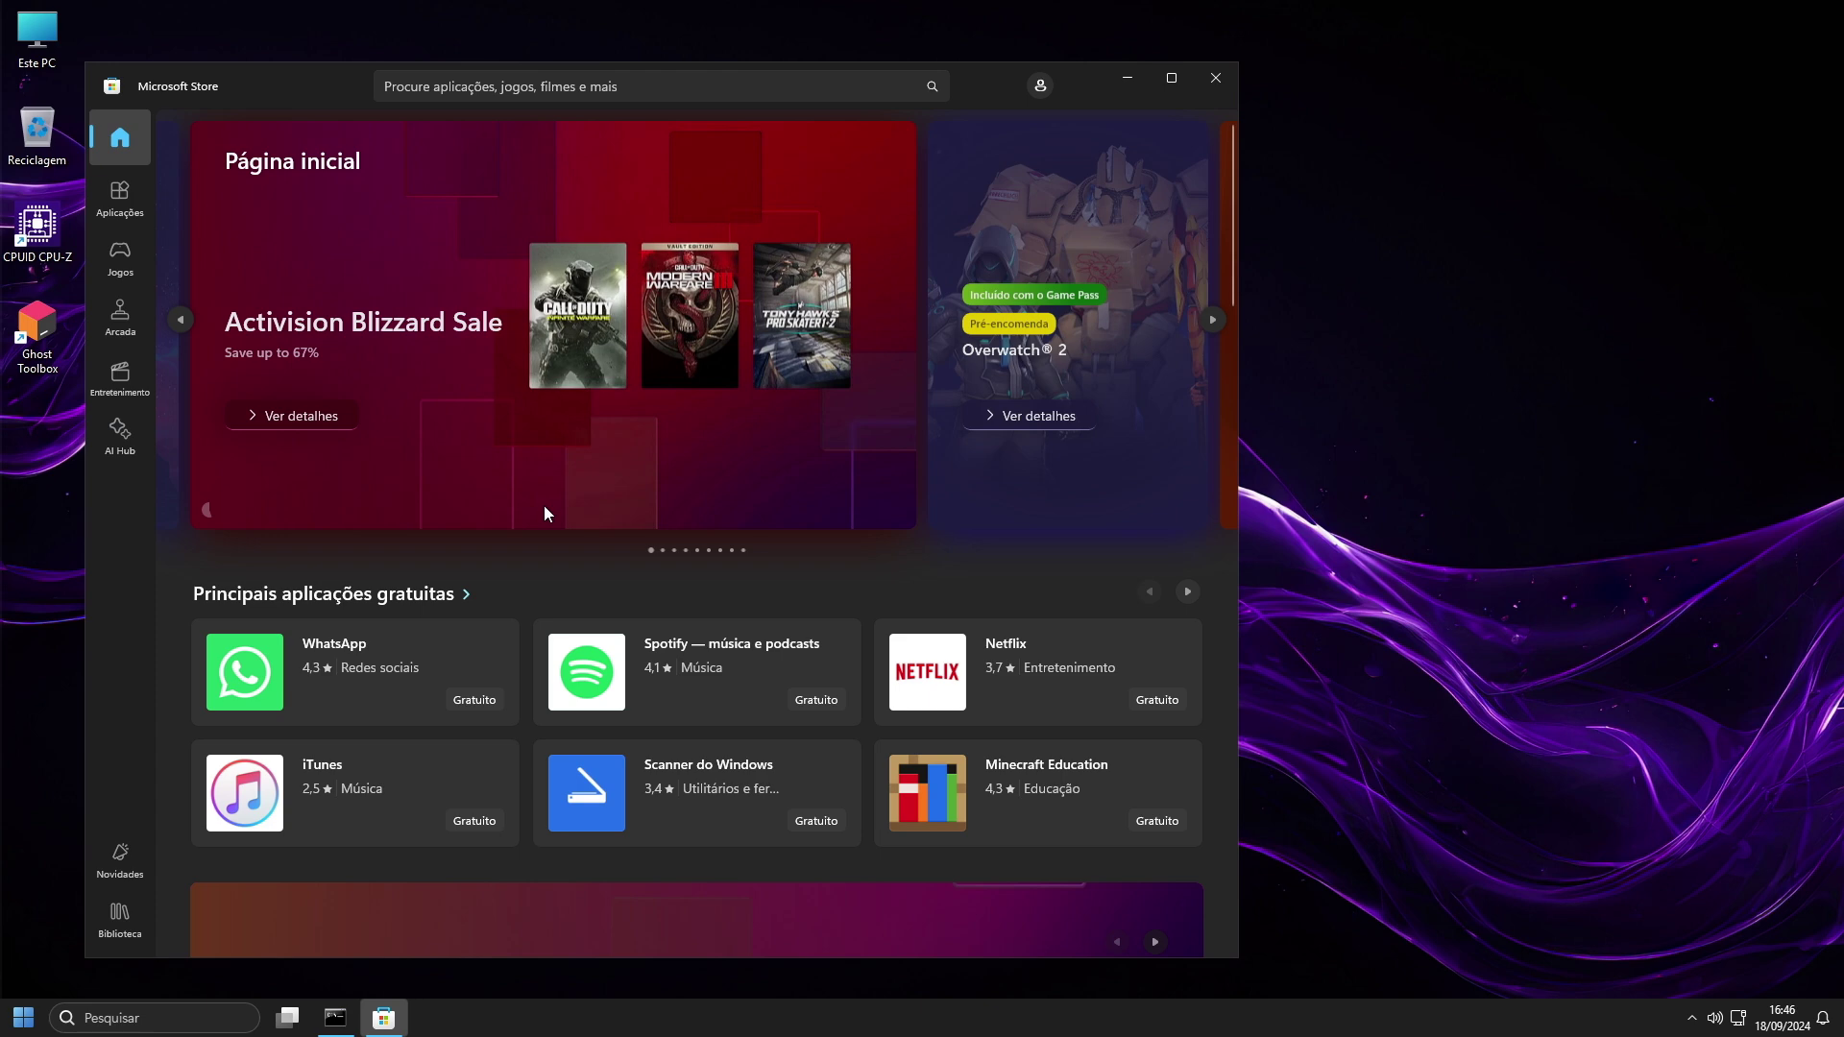
left_click(1217, 77)
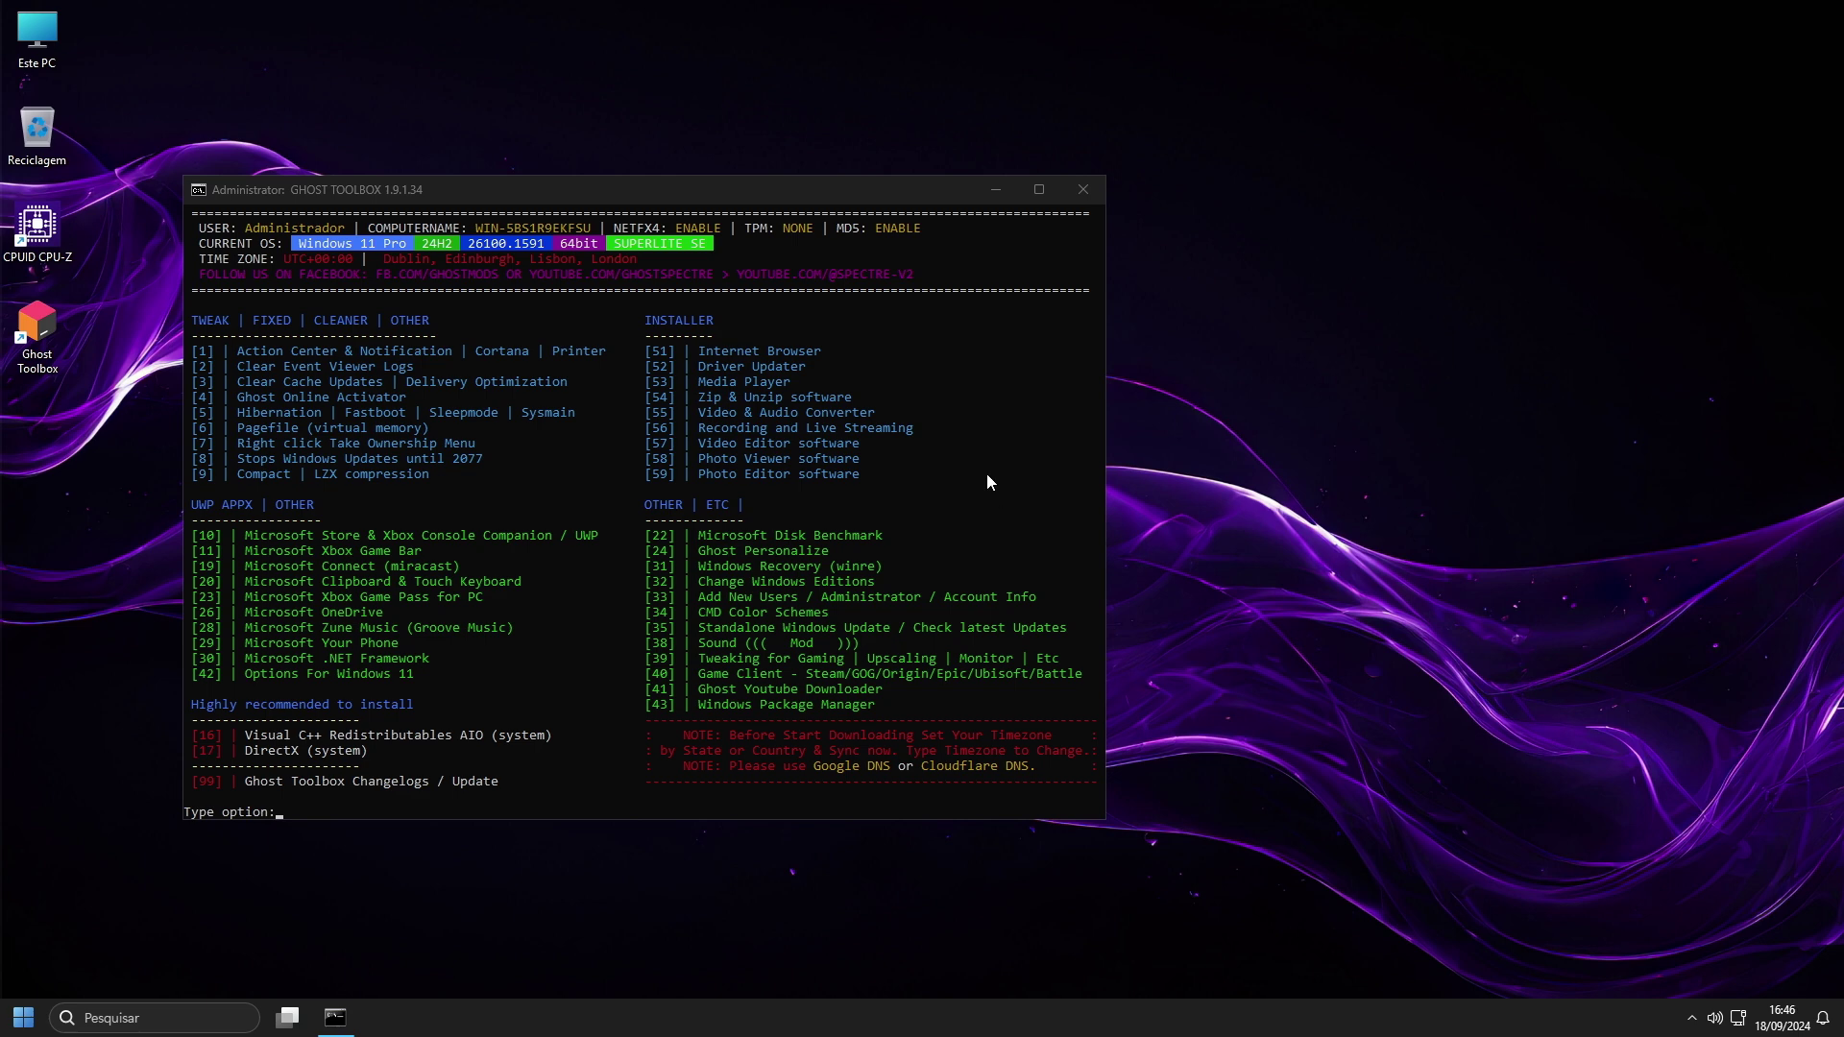
left_click(1082, 189)
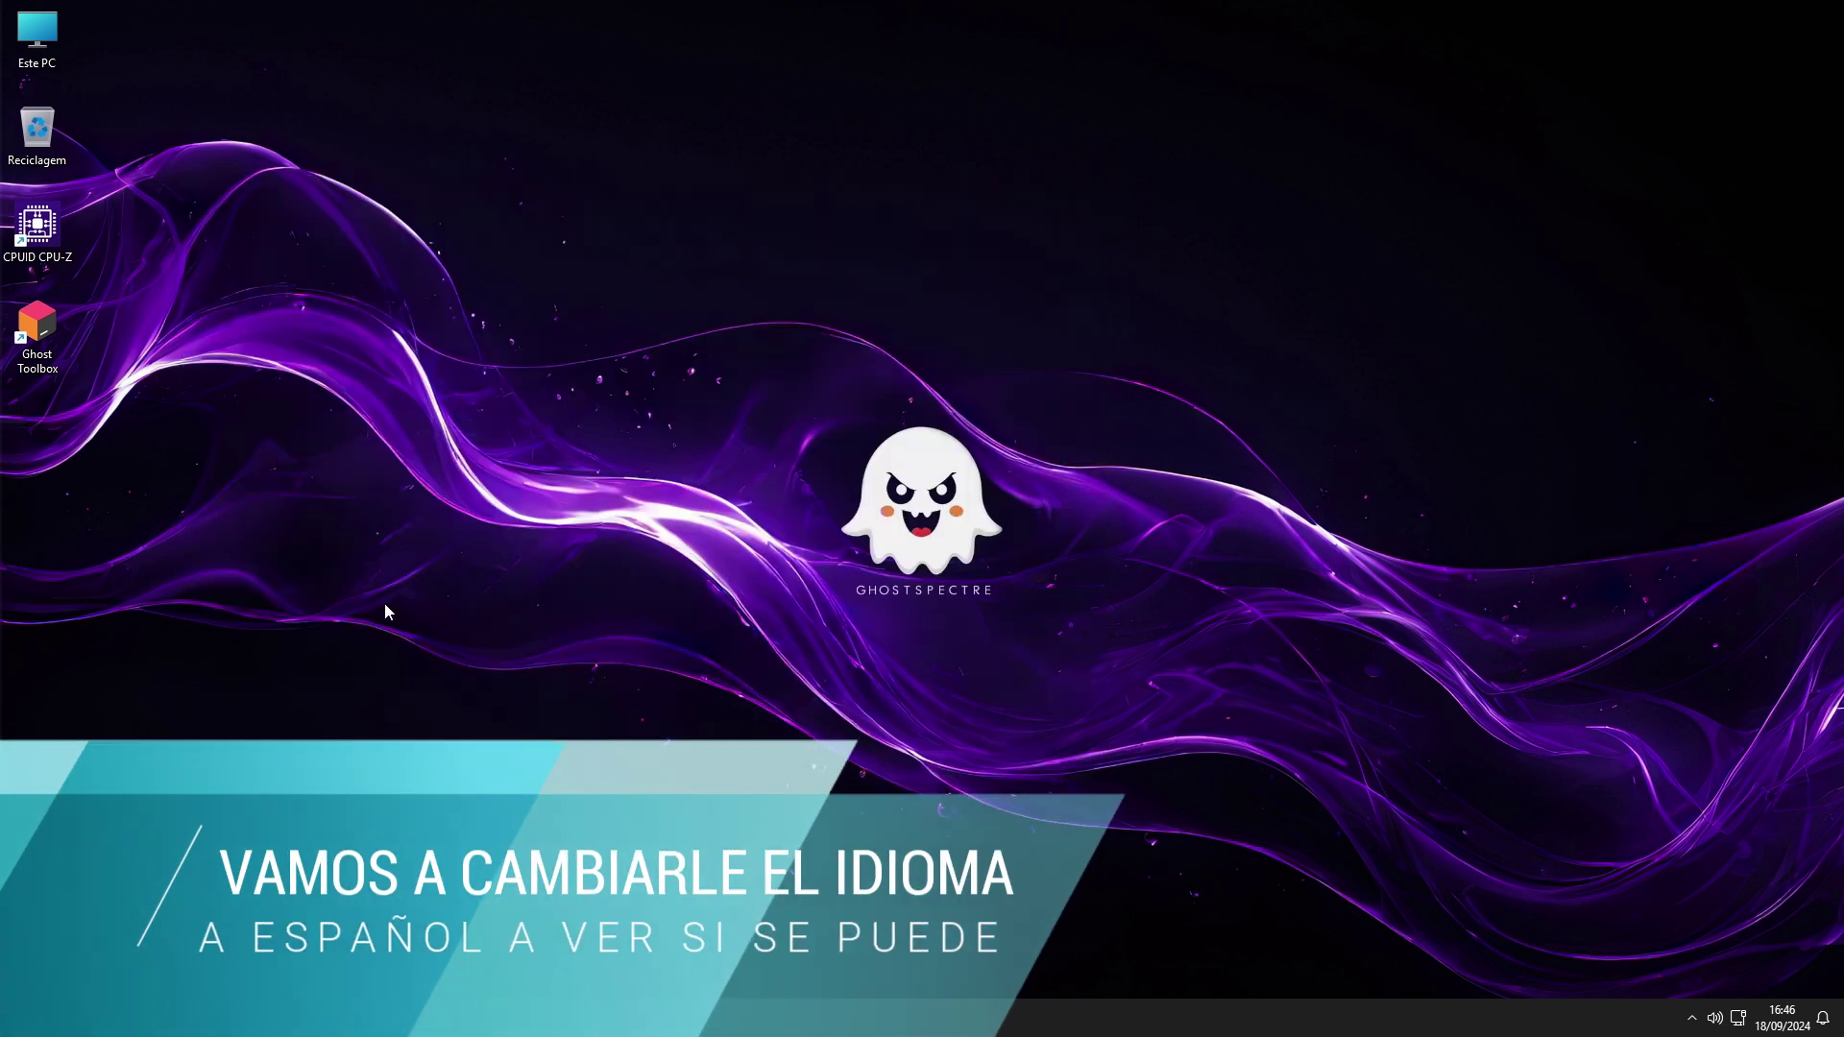
- Open the language and region settings (Idioma e região) in Windows Settings
key("super")
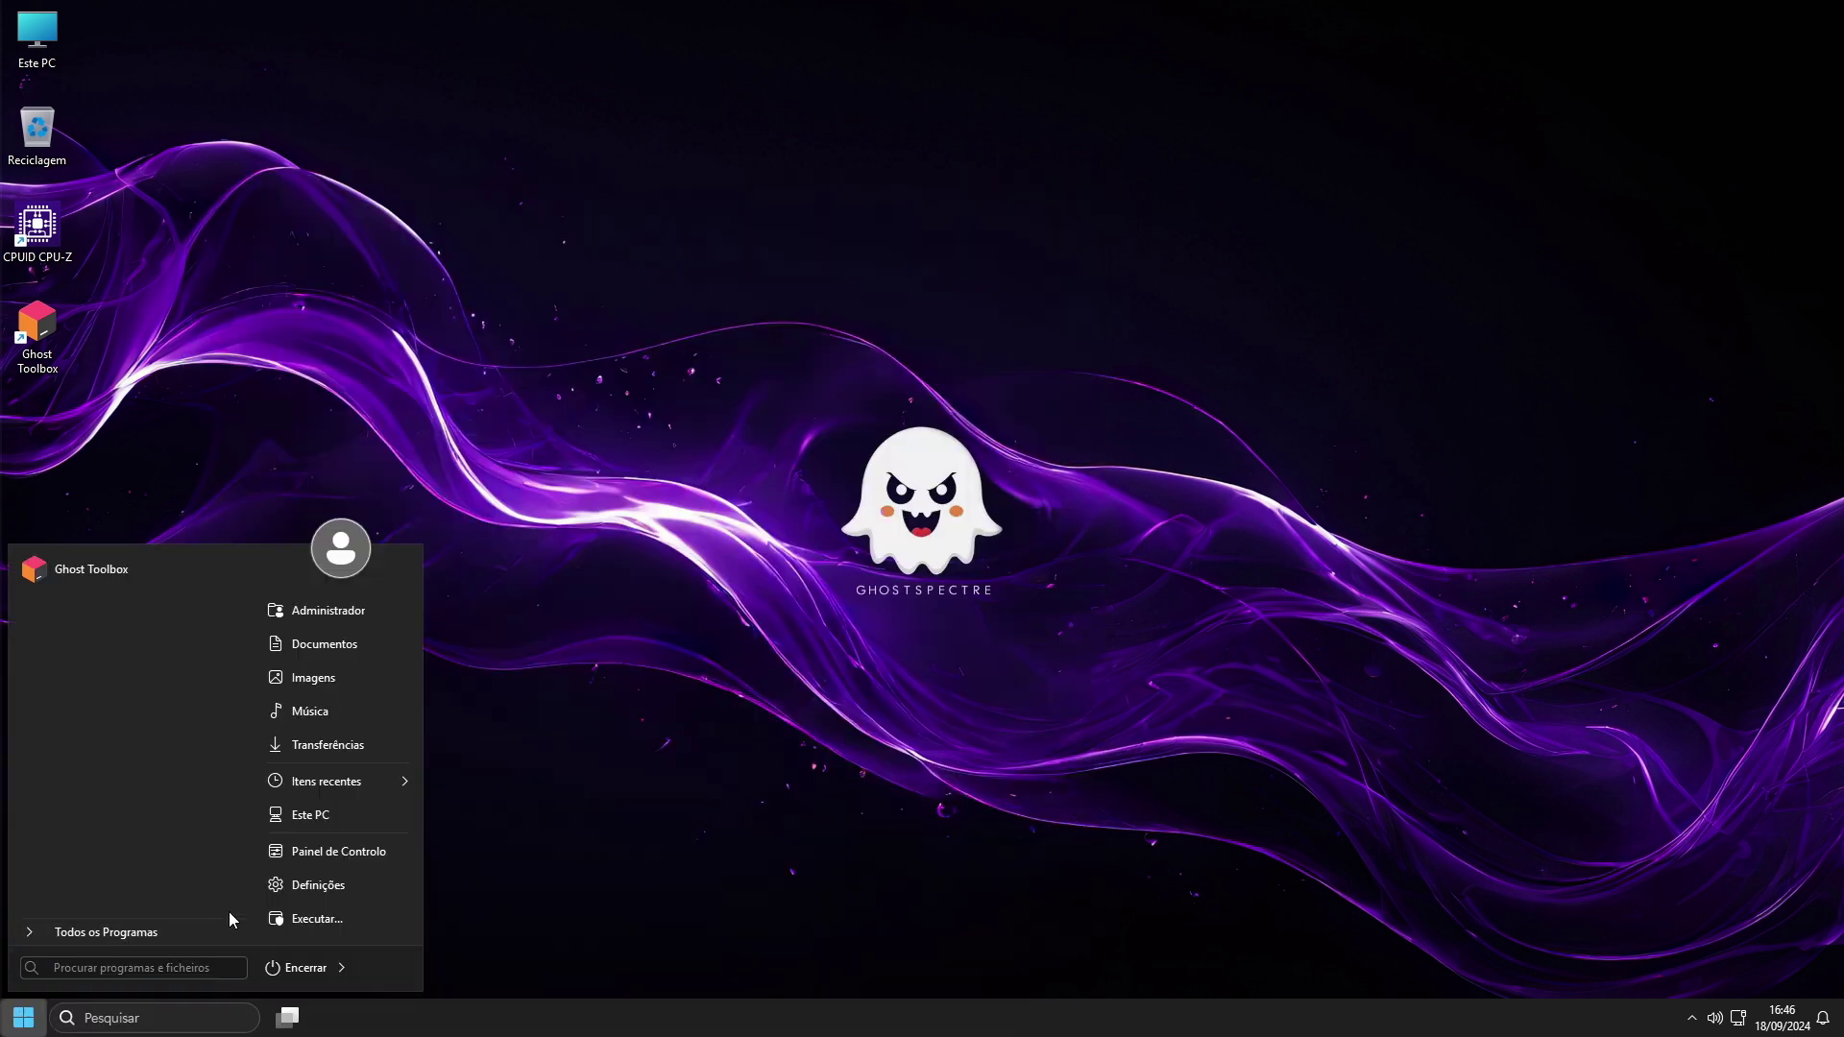
left_click(308, 885)
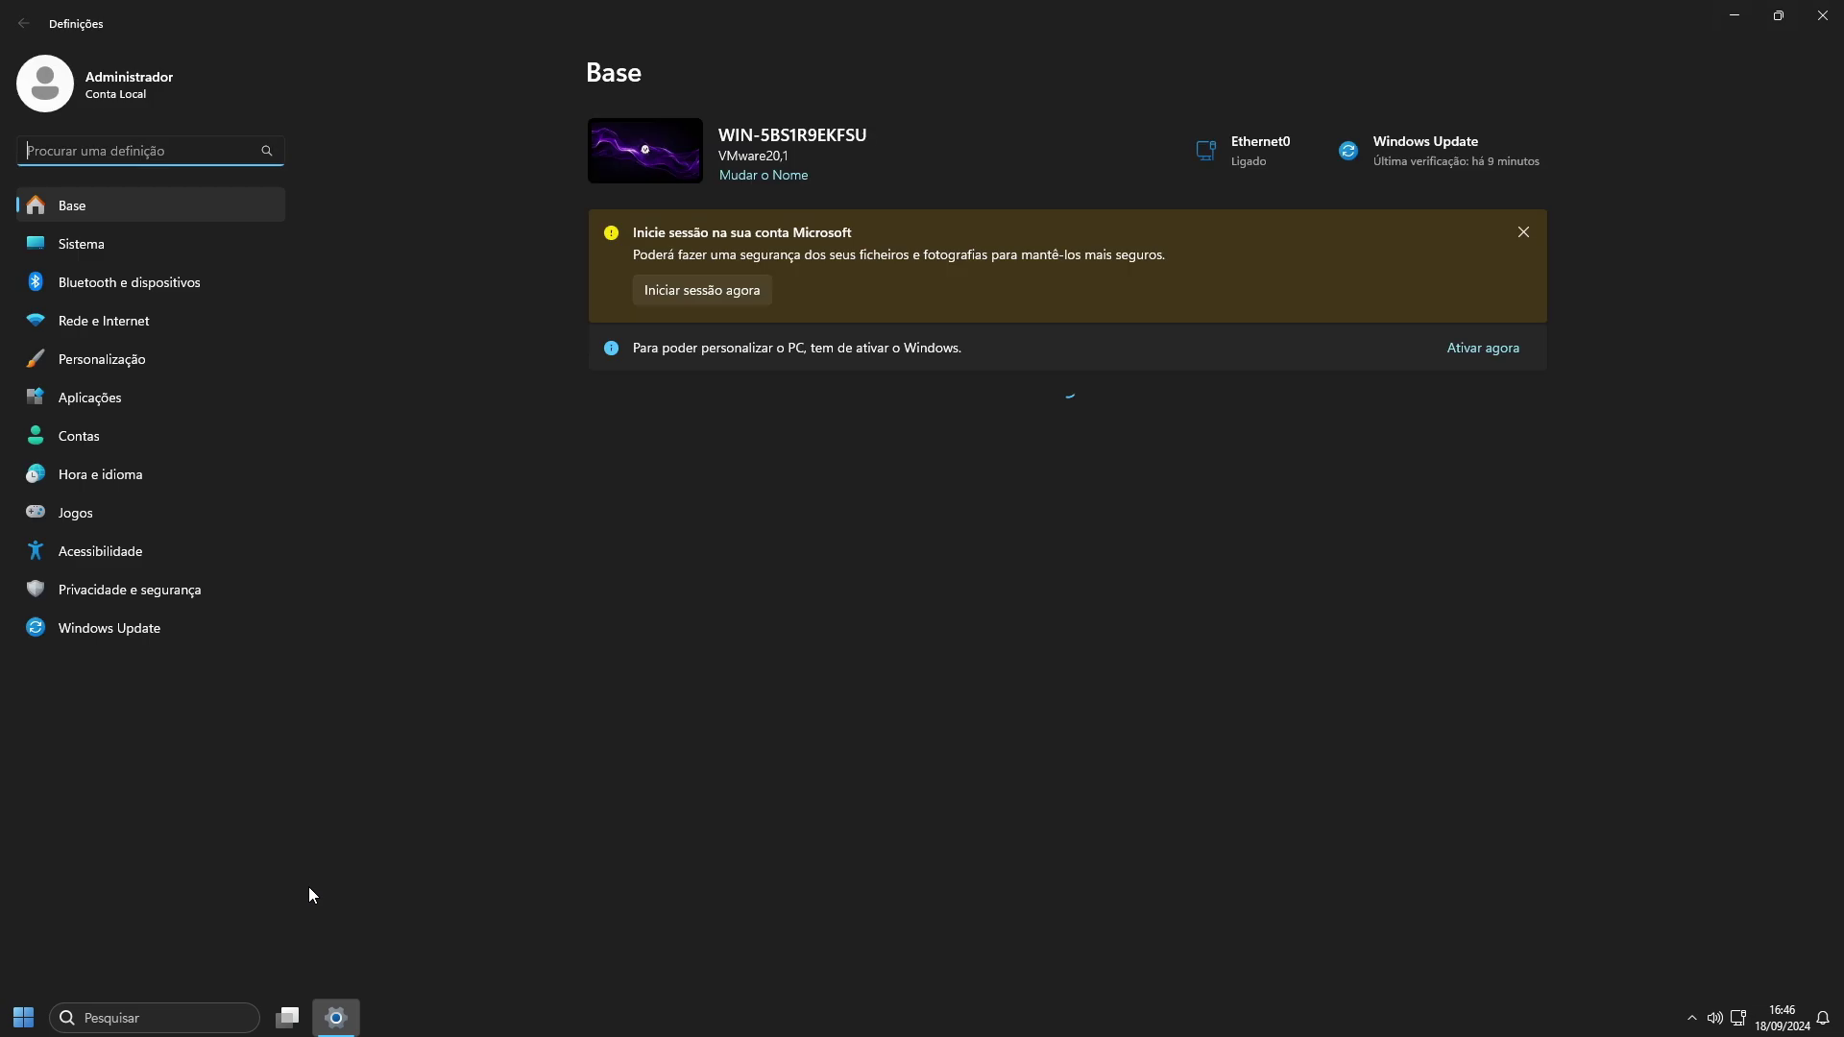
left_click(107, 475)
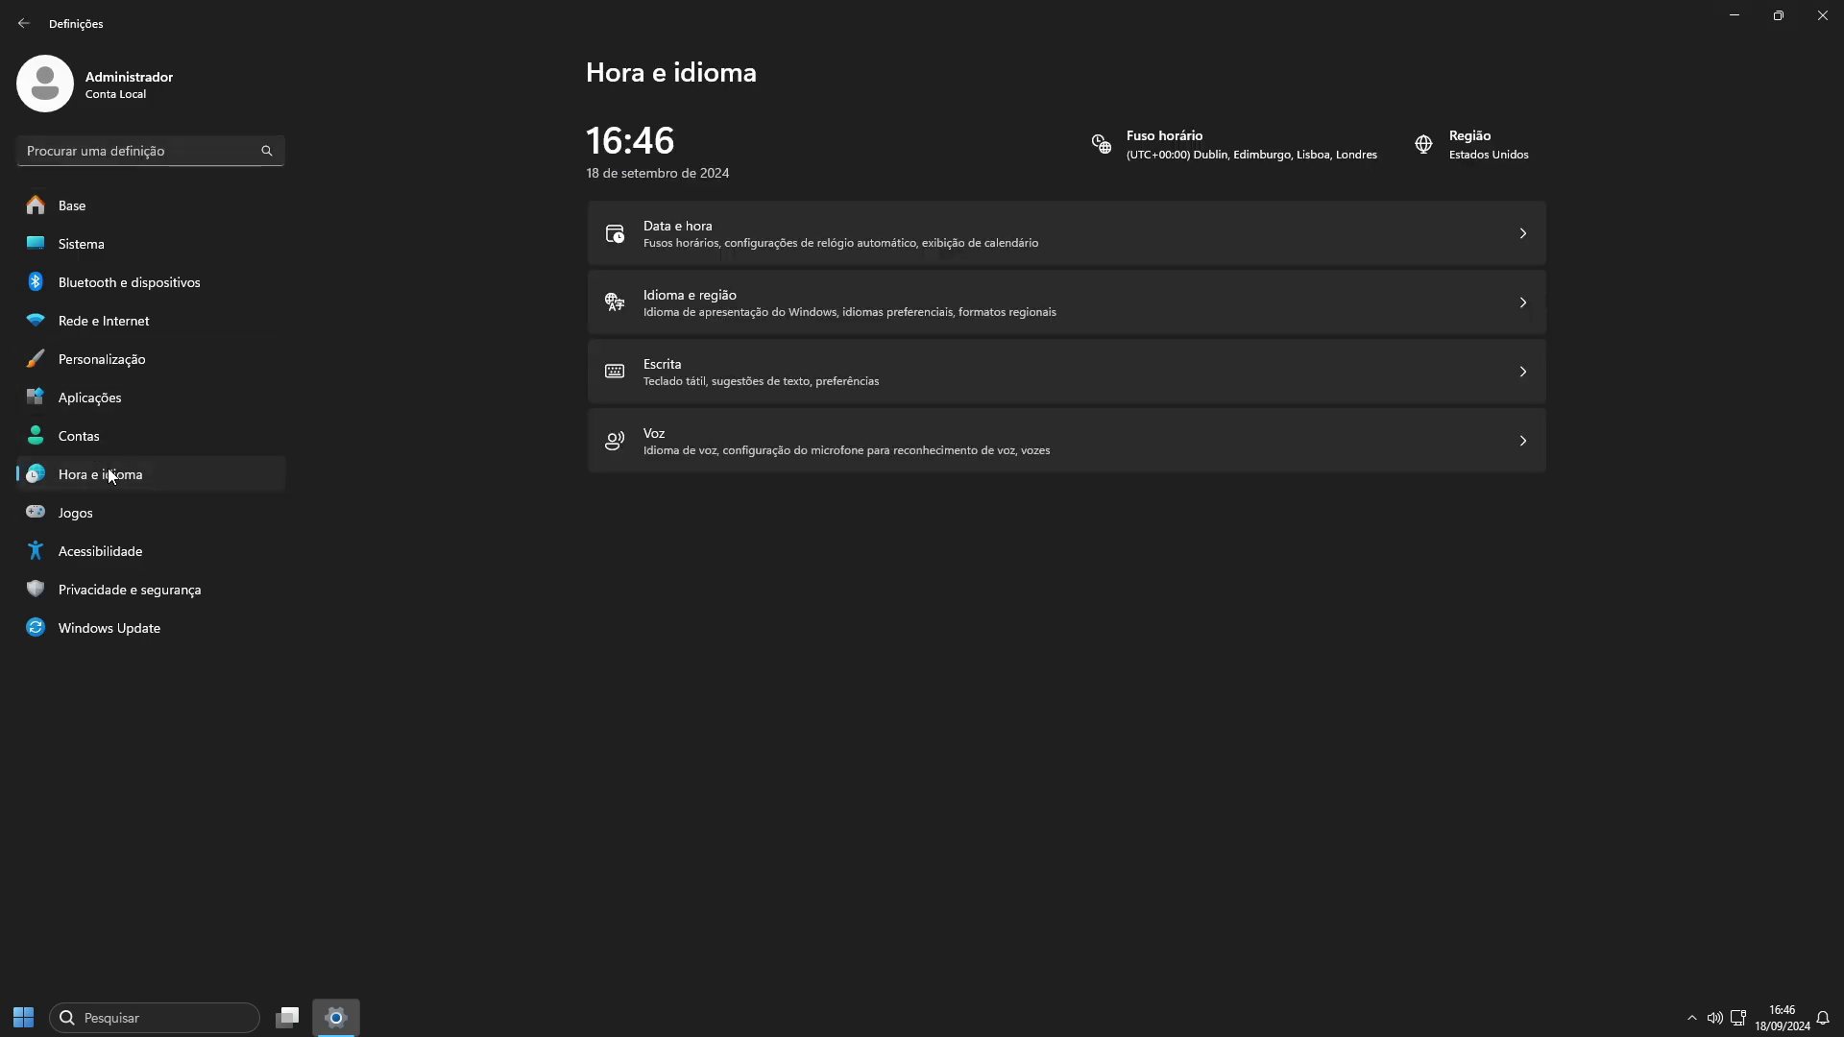
left_click(689, 314)
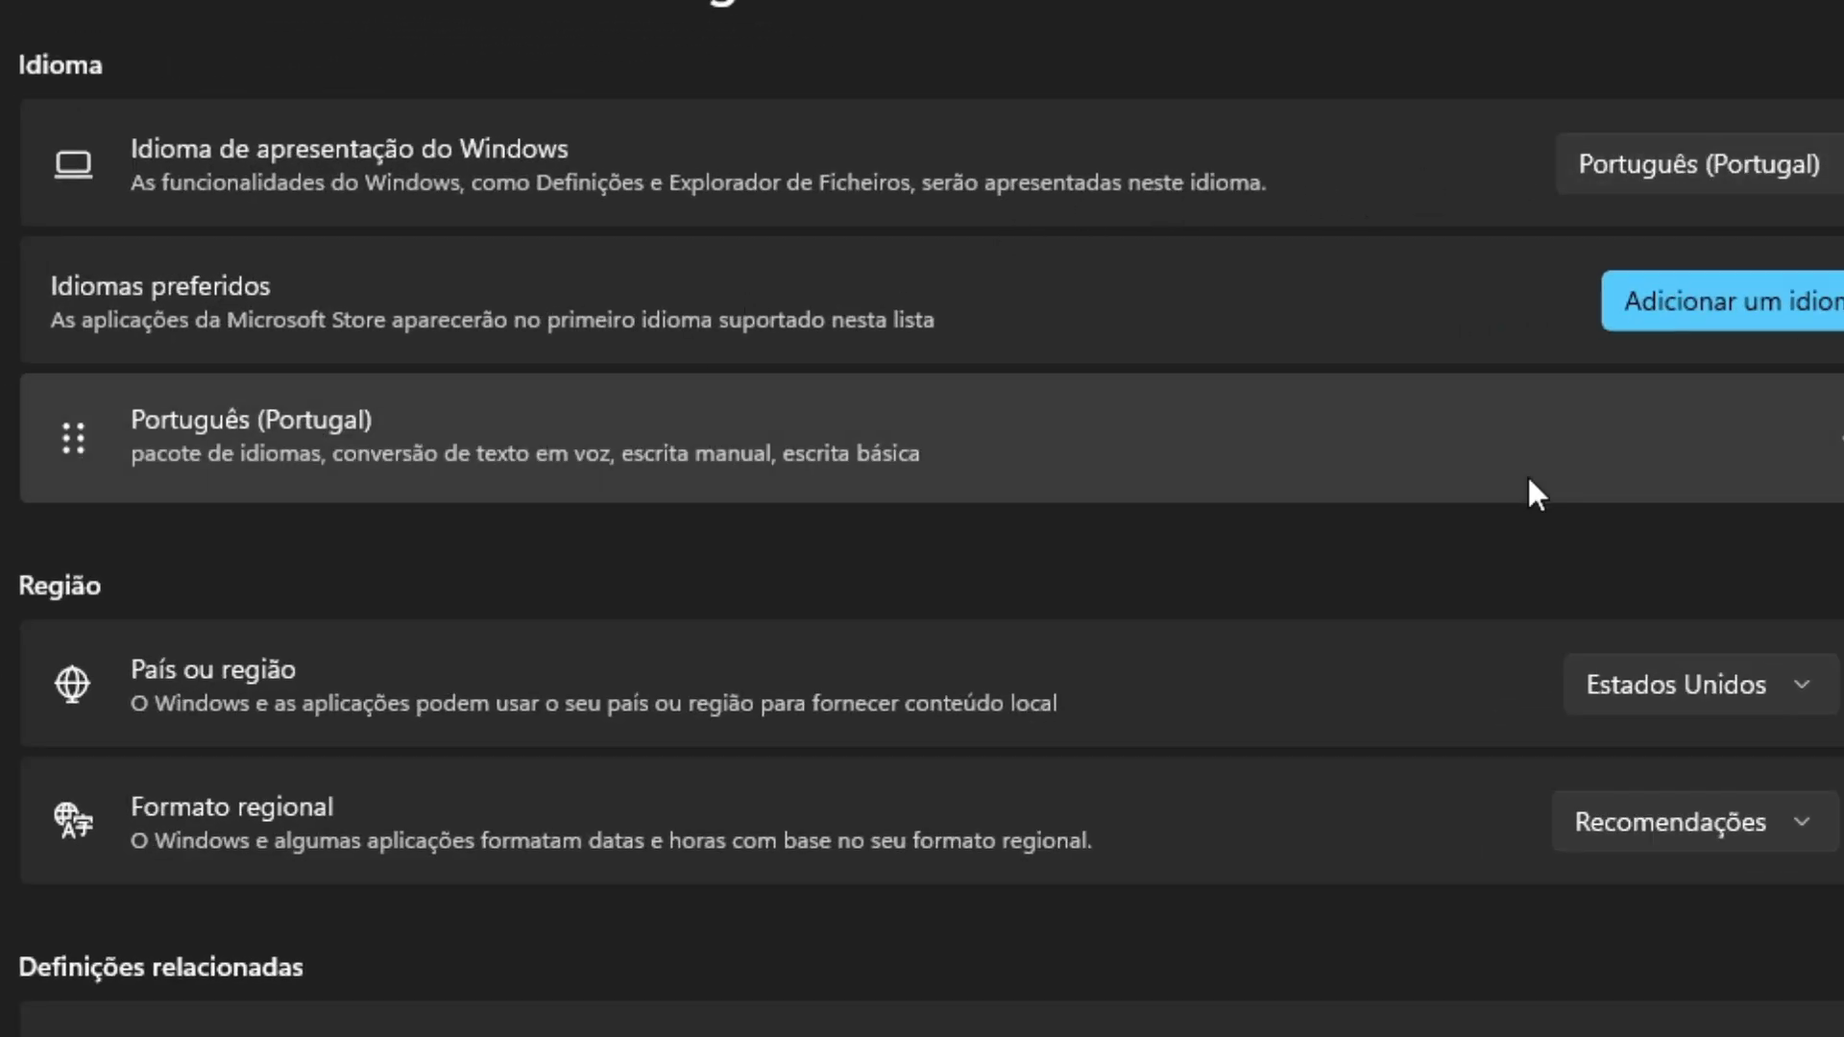
- Add Español (México) with its language pack and enhanced speech recognition, and set it as the Windows display language
left_click(1725, 323)
scroll(321, 872, "down", 10)
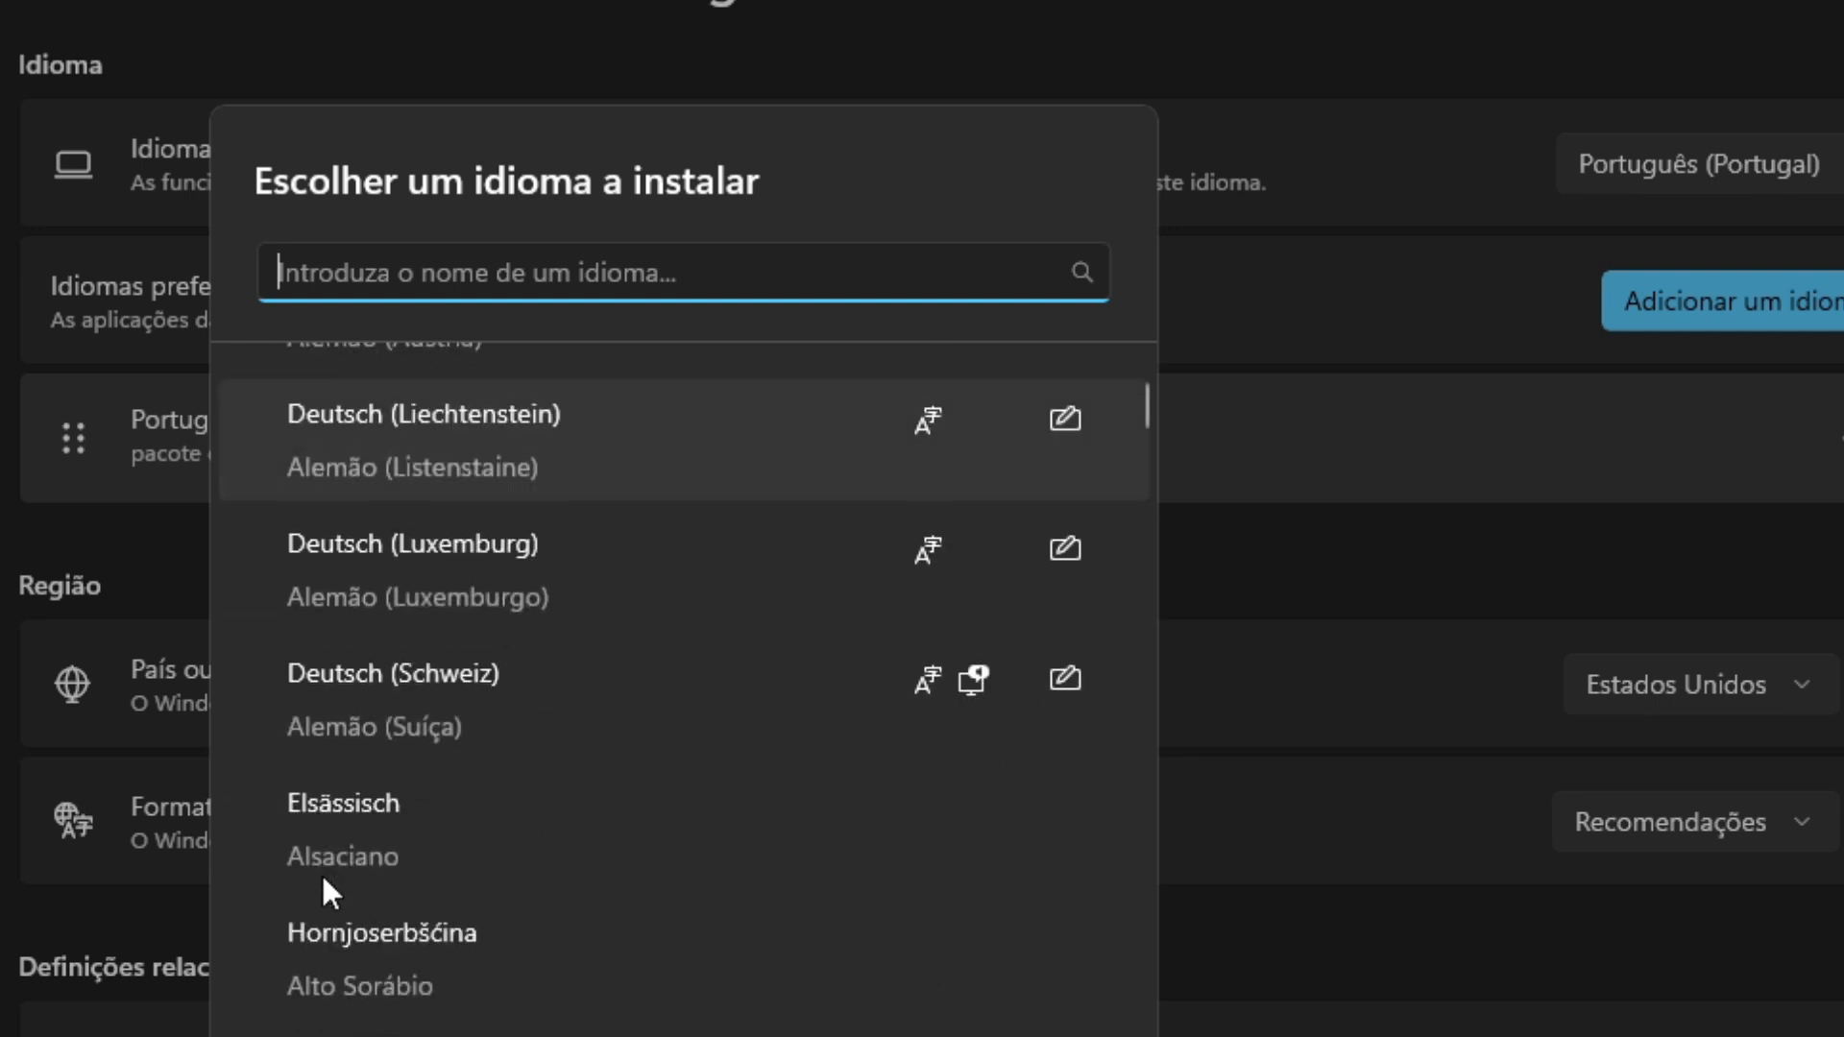
scroll(320, 872, "down", 1)
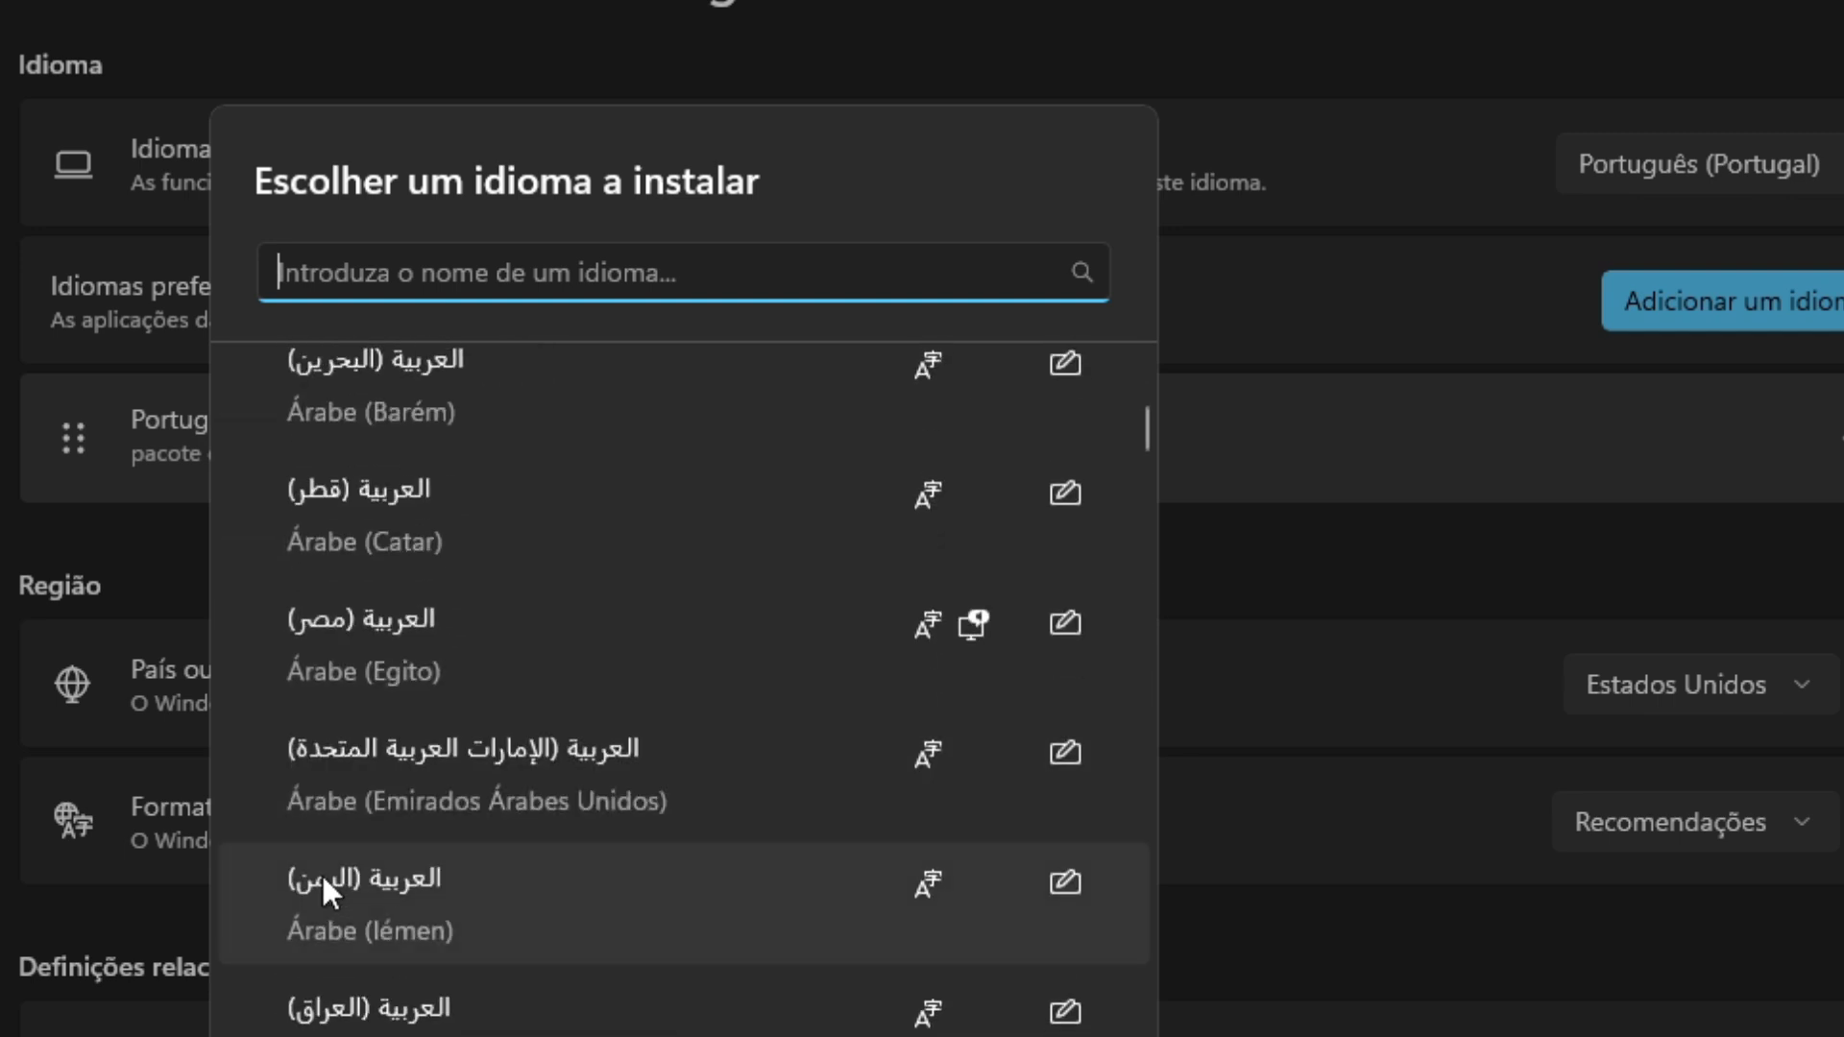
type("sp")
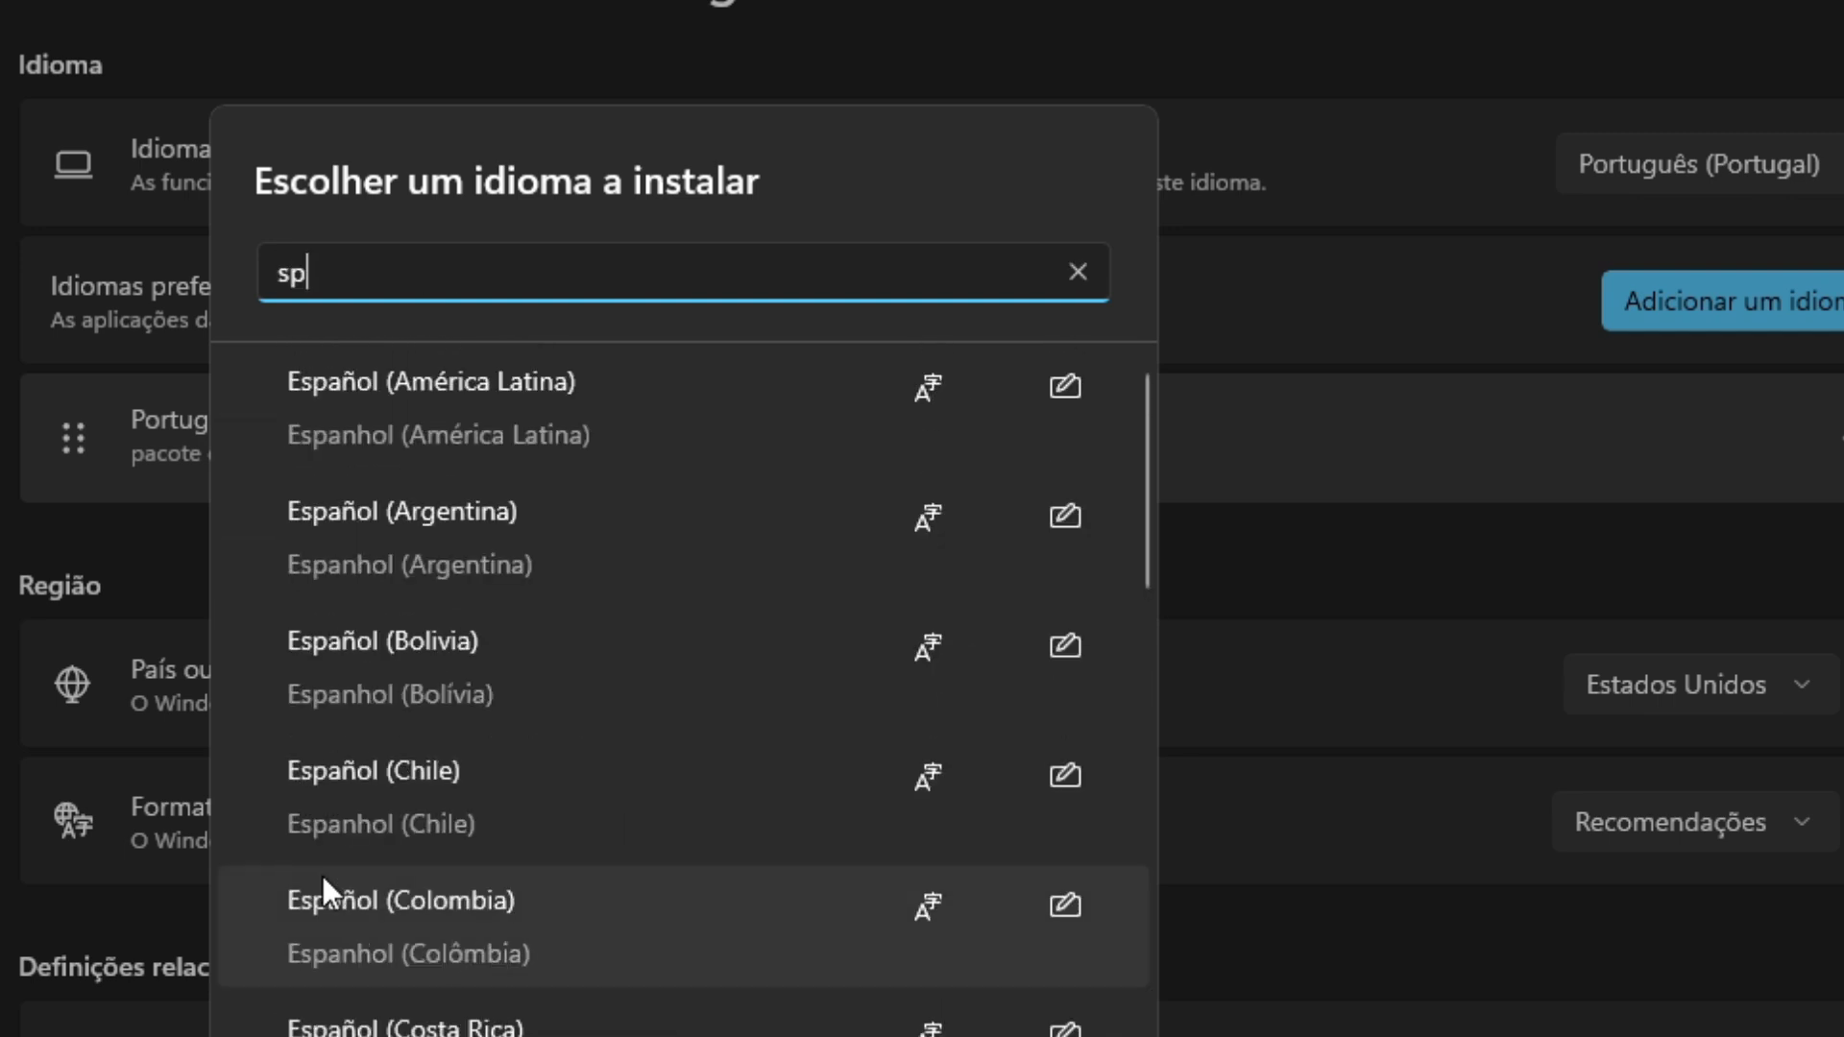
scroll(424, 849, "down", 3)
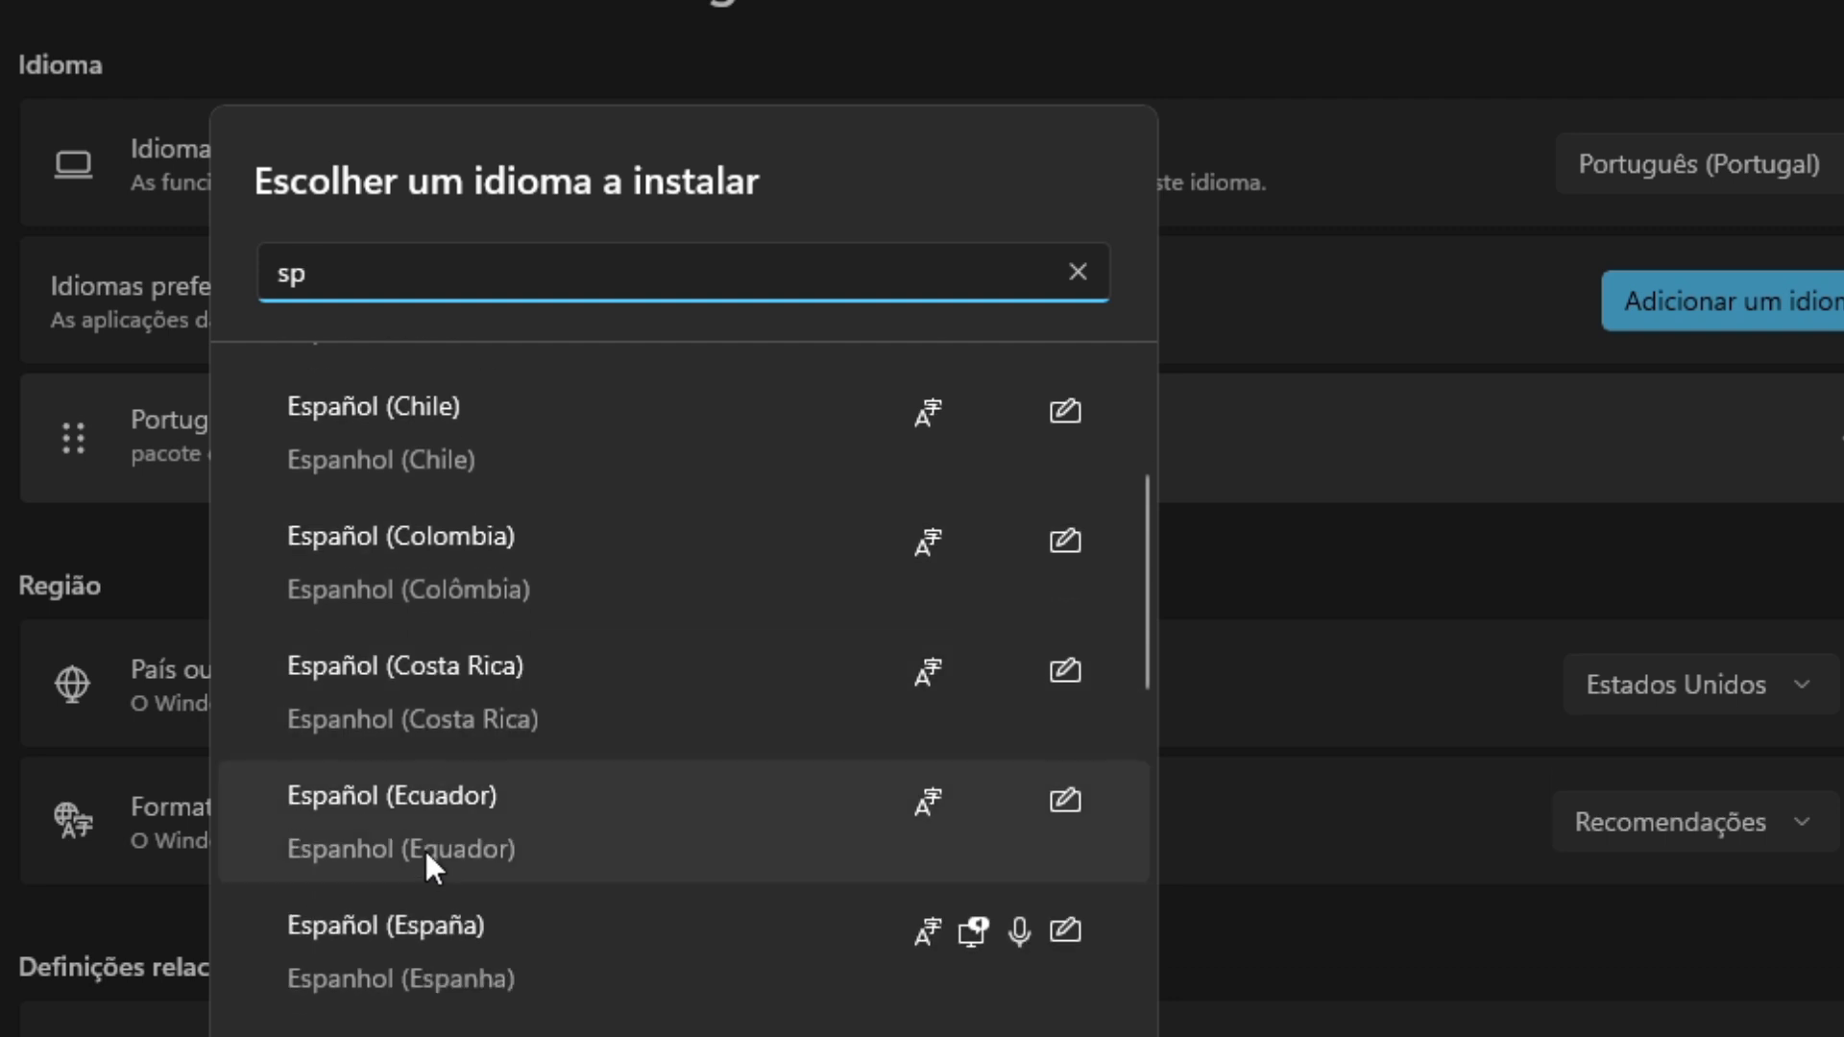
scroll(423, 847, "down", 4)
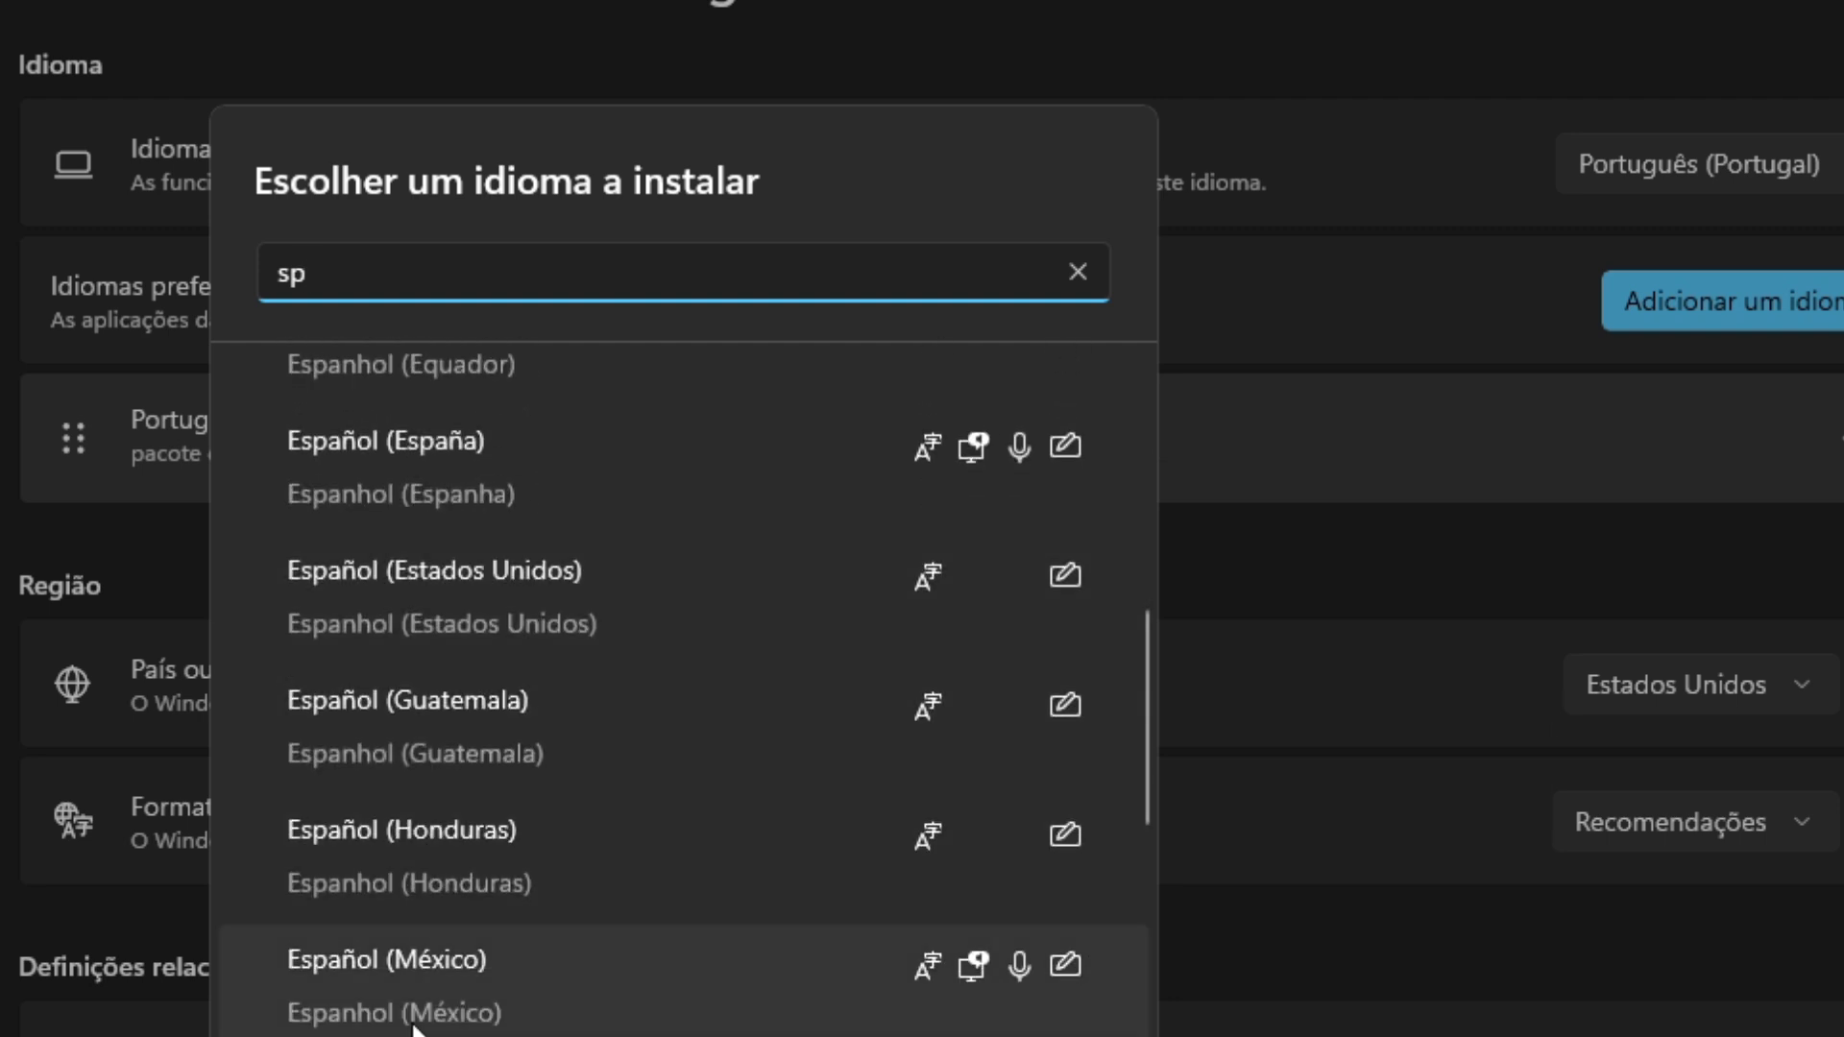
left_click(413, 1026)
key("Return")
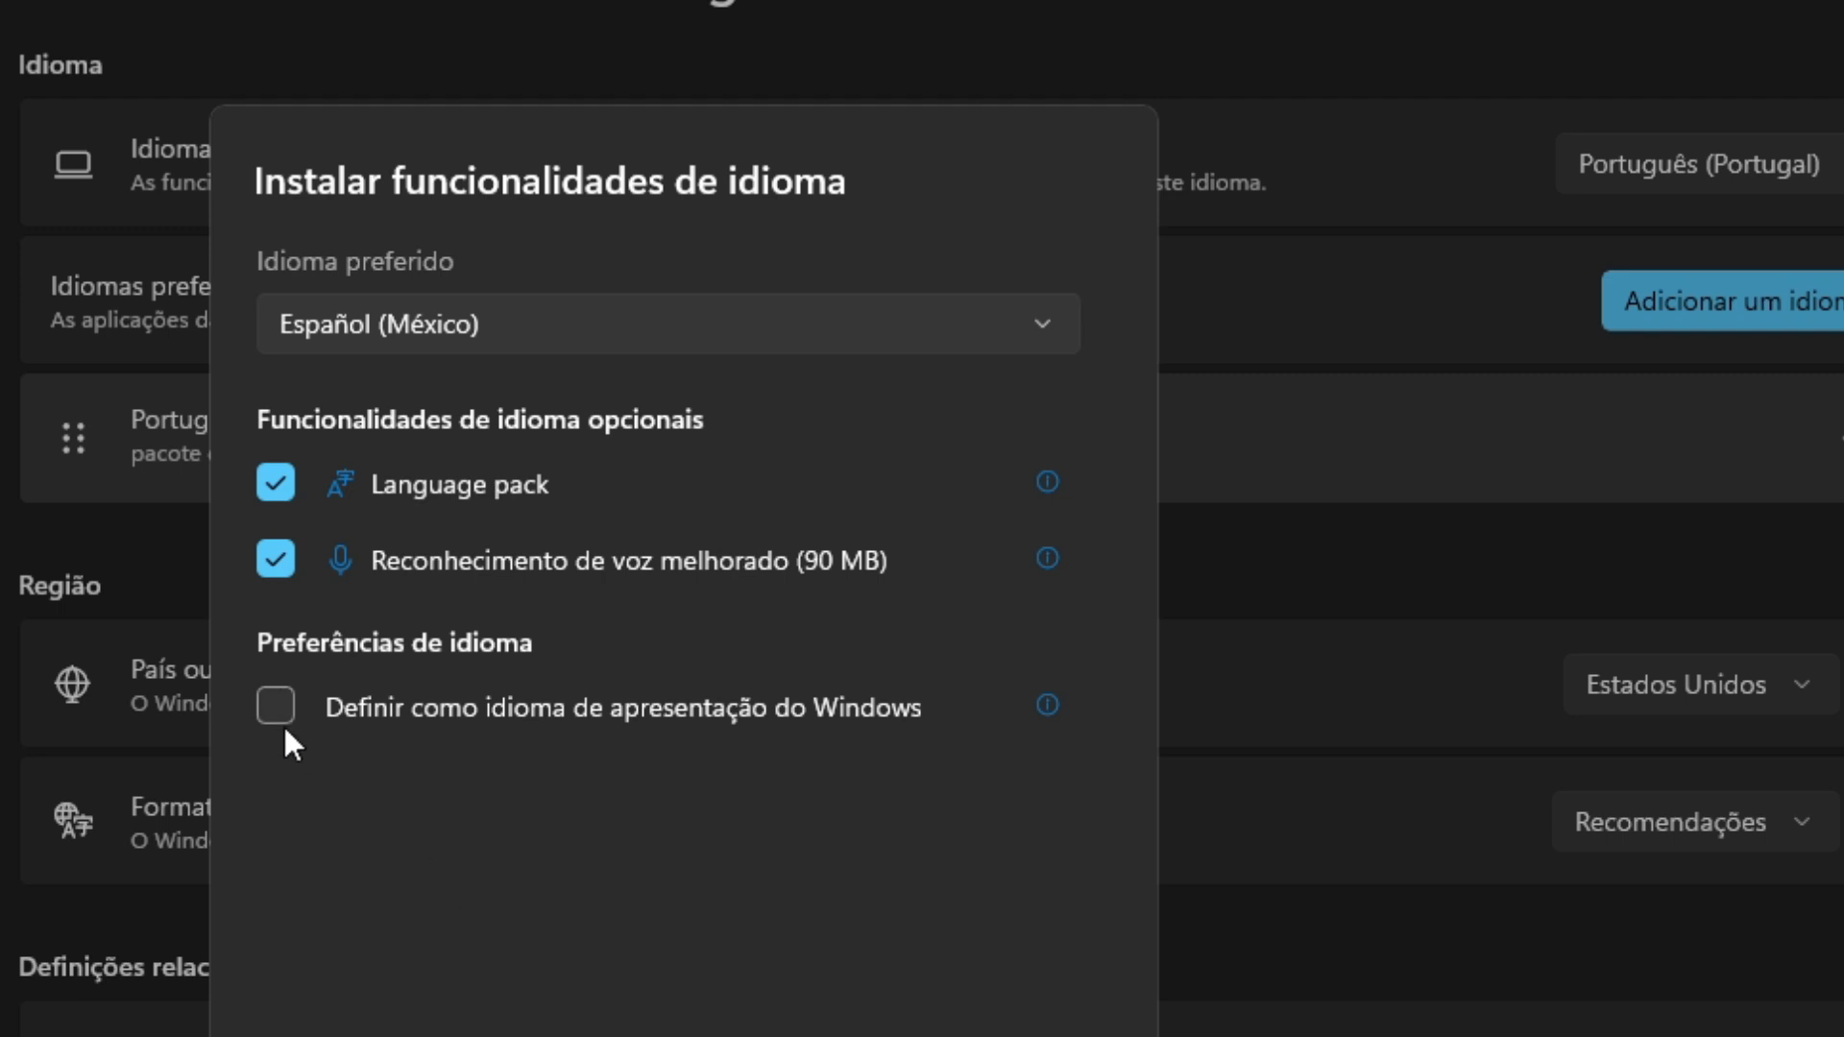
key("Return")
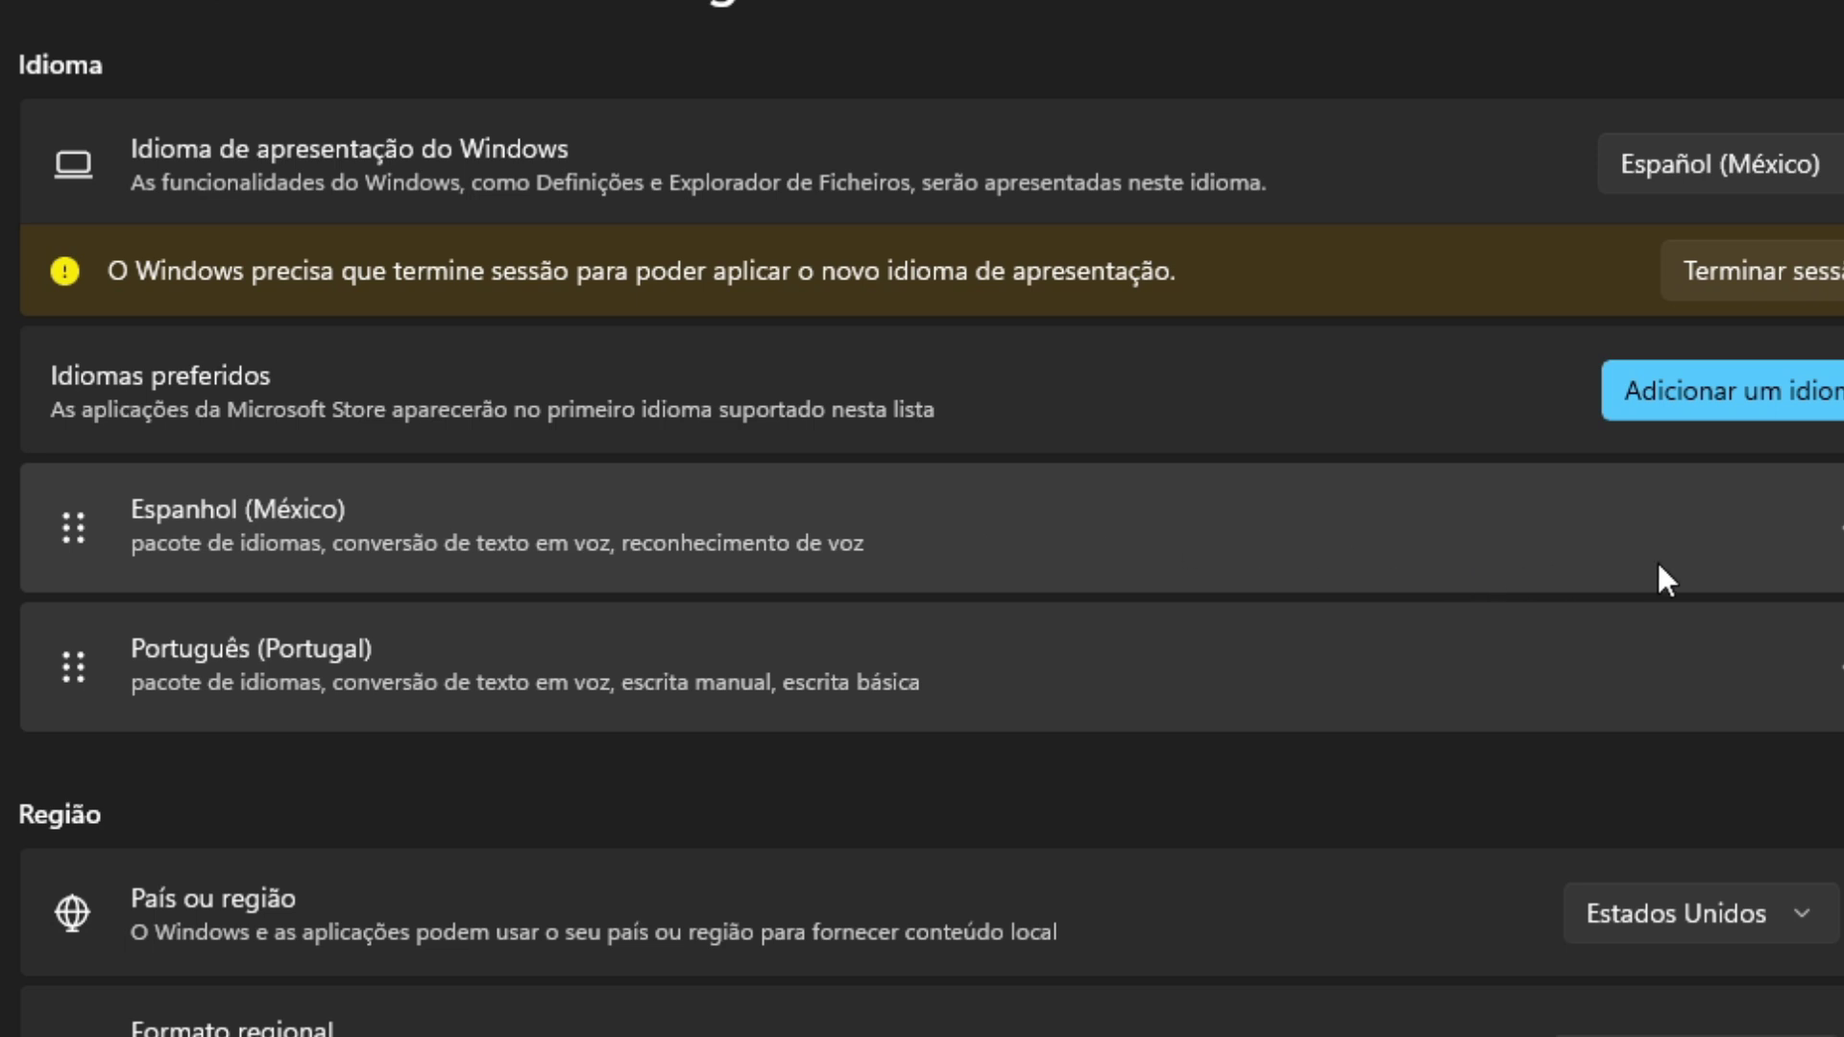
- Sign out to apply the new display language, and sign back in with the administrator account
left_click(1749, 271)
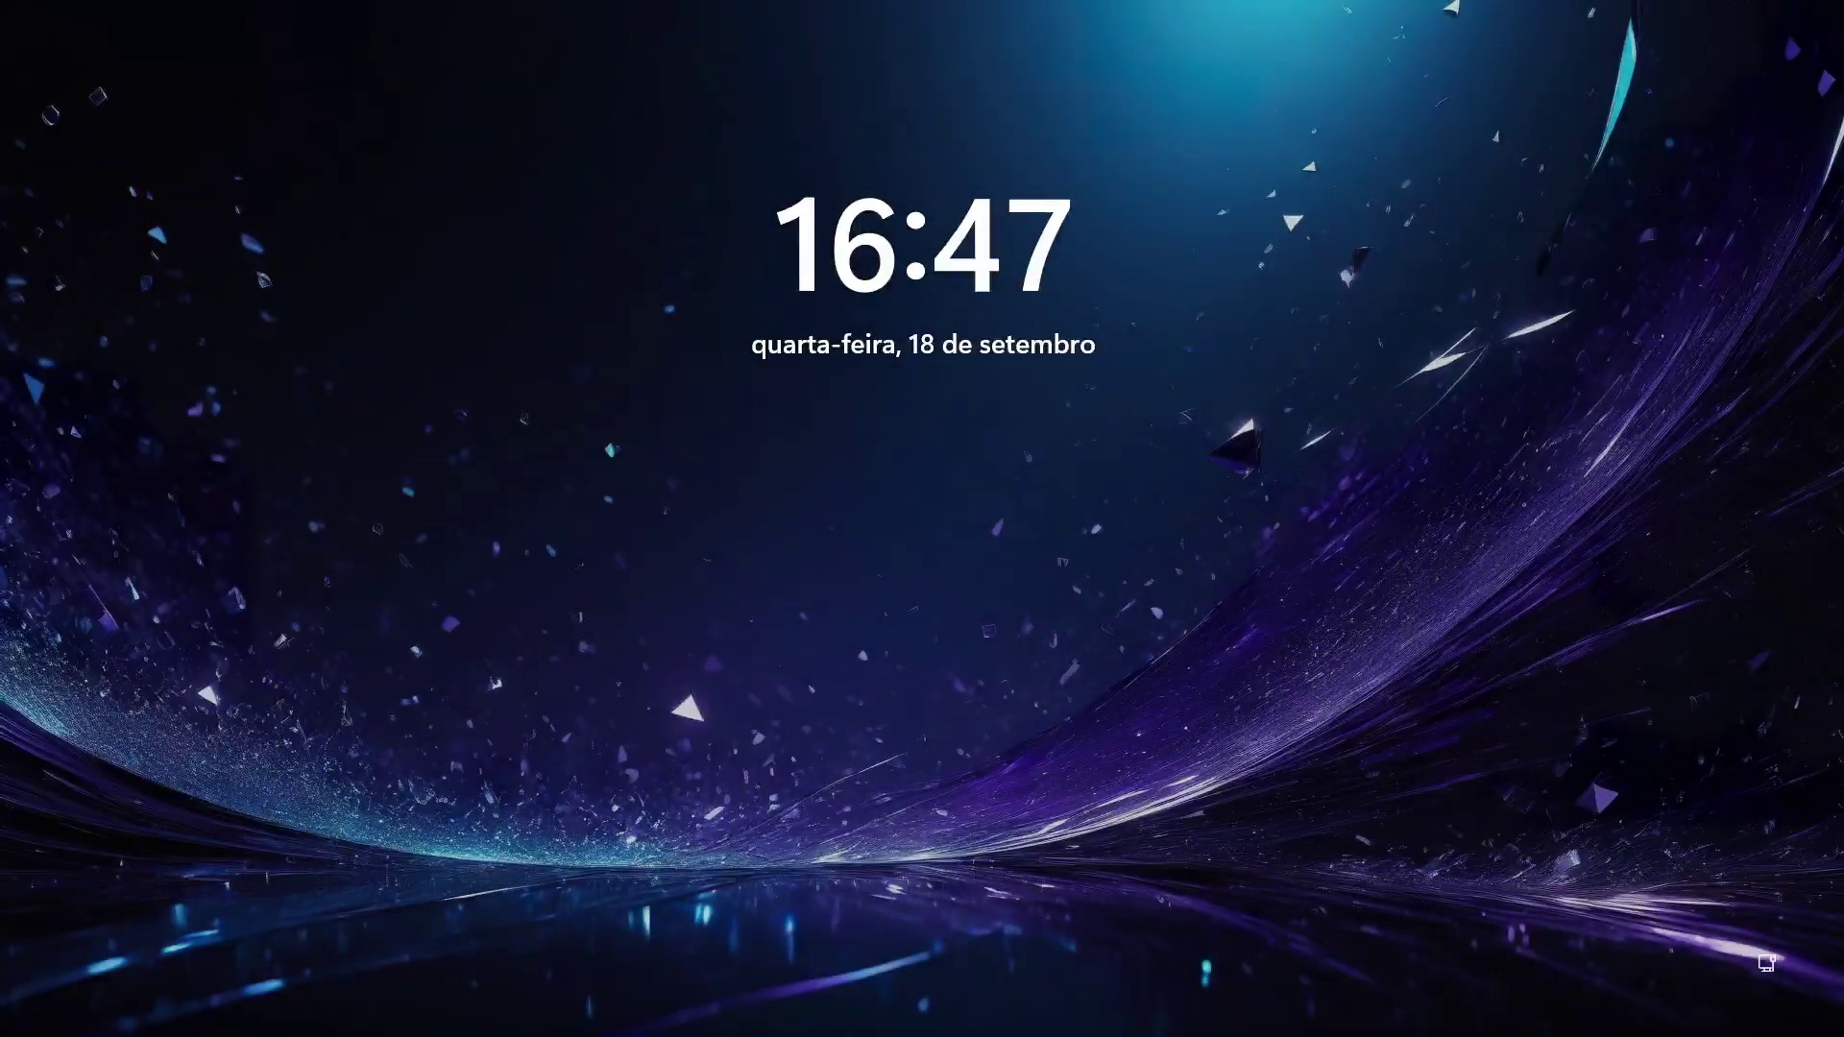
left_click(1047, 536)
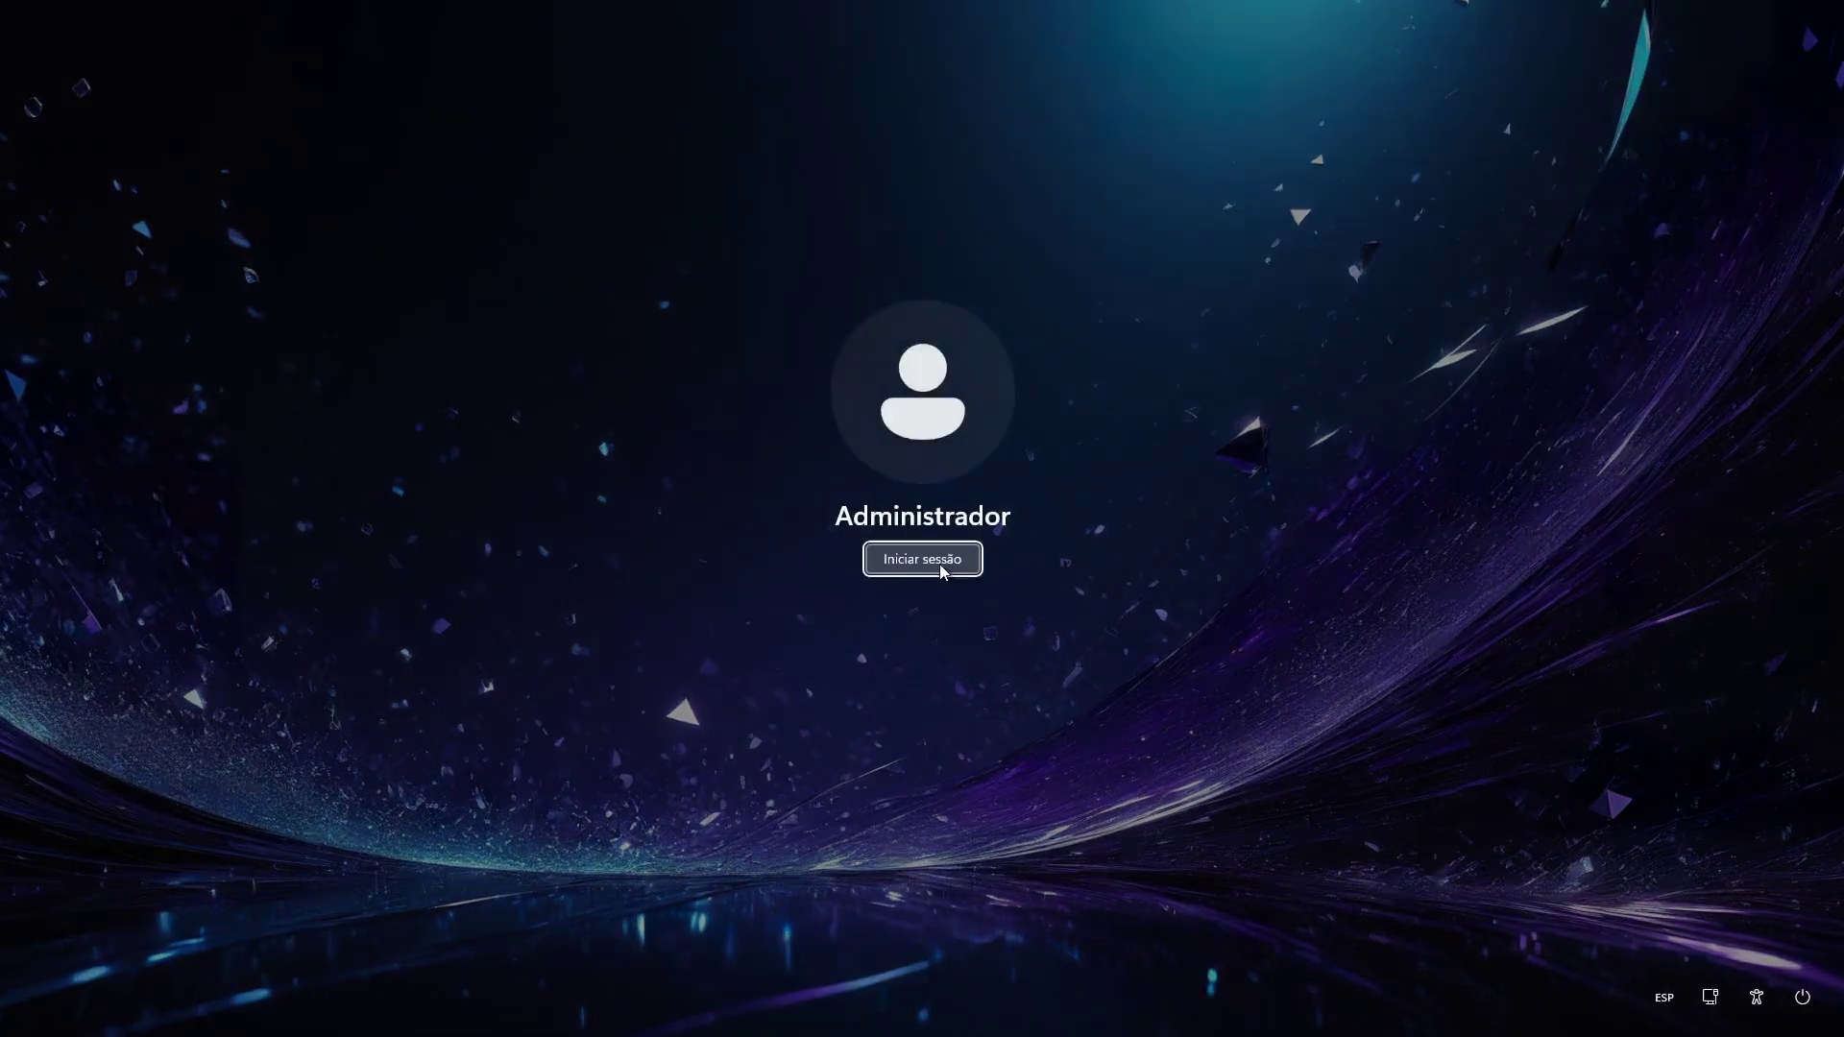
left_click(937, 563)
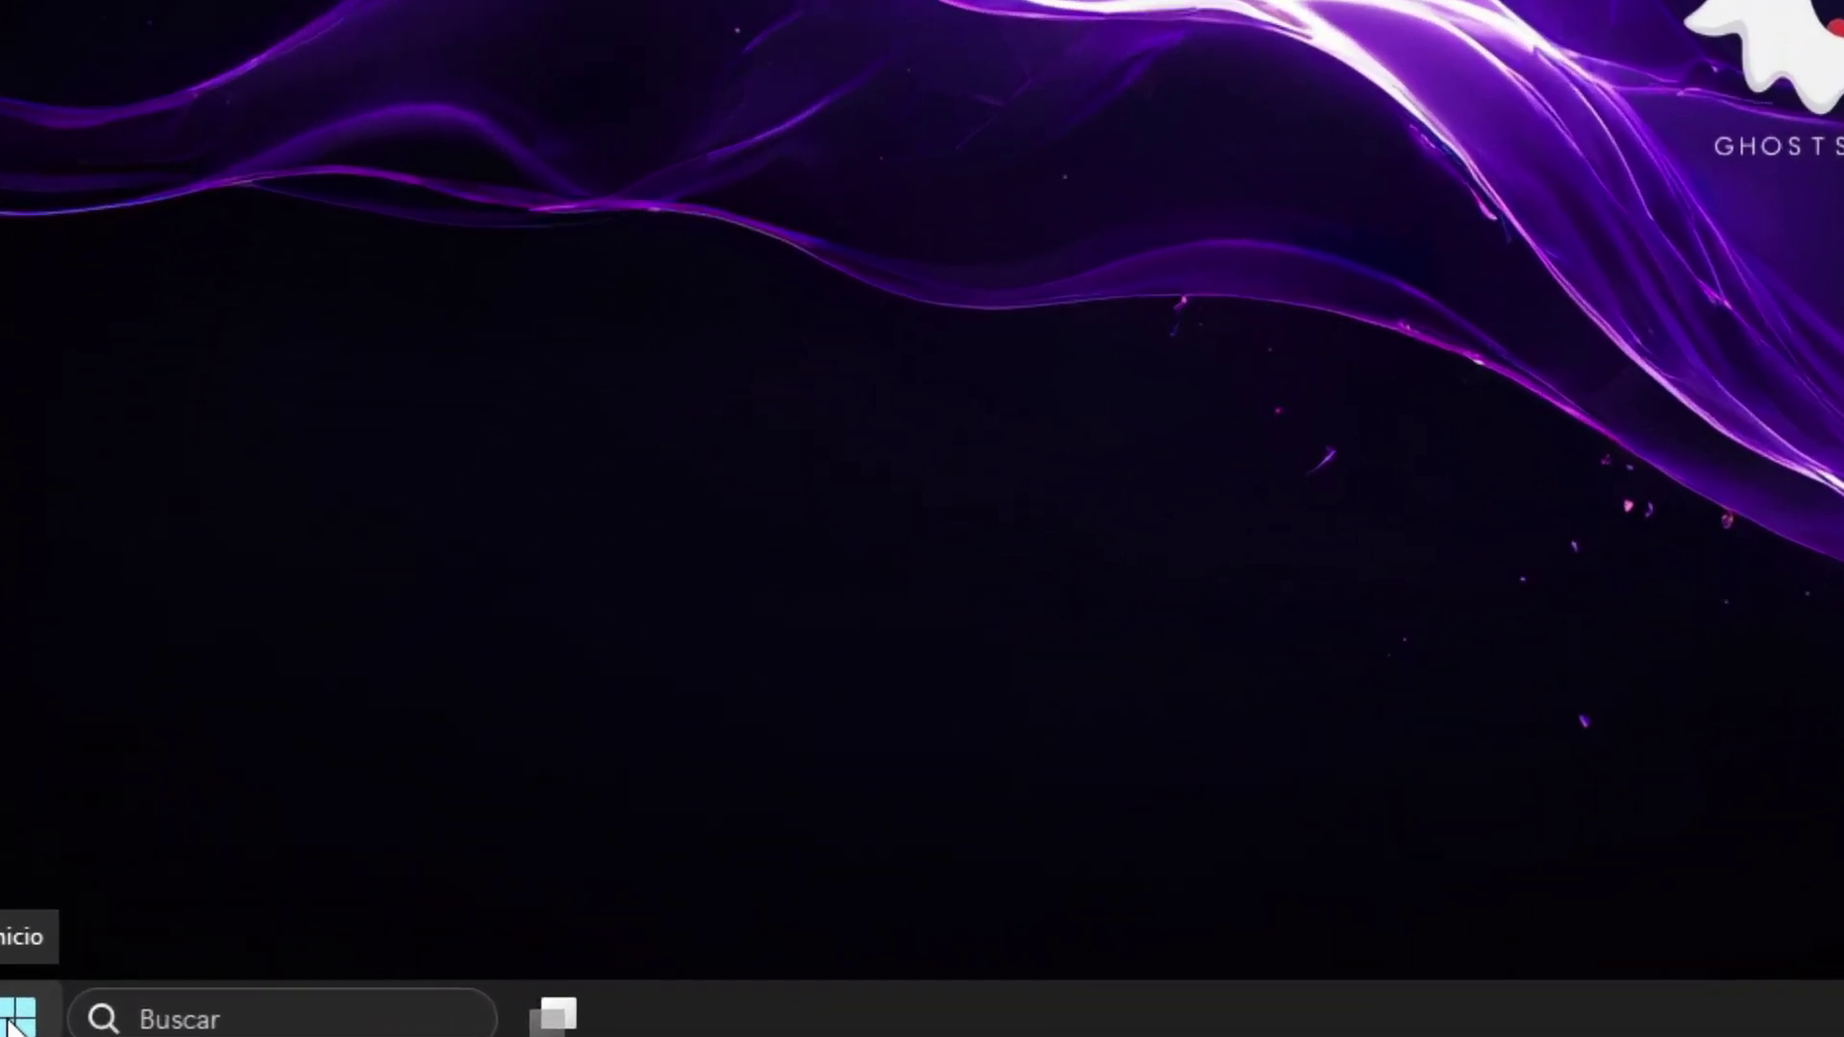
- Check the display language of the Start menu and the Settings home page, and close Settings
left_click(16, 1018)
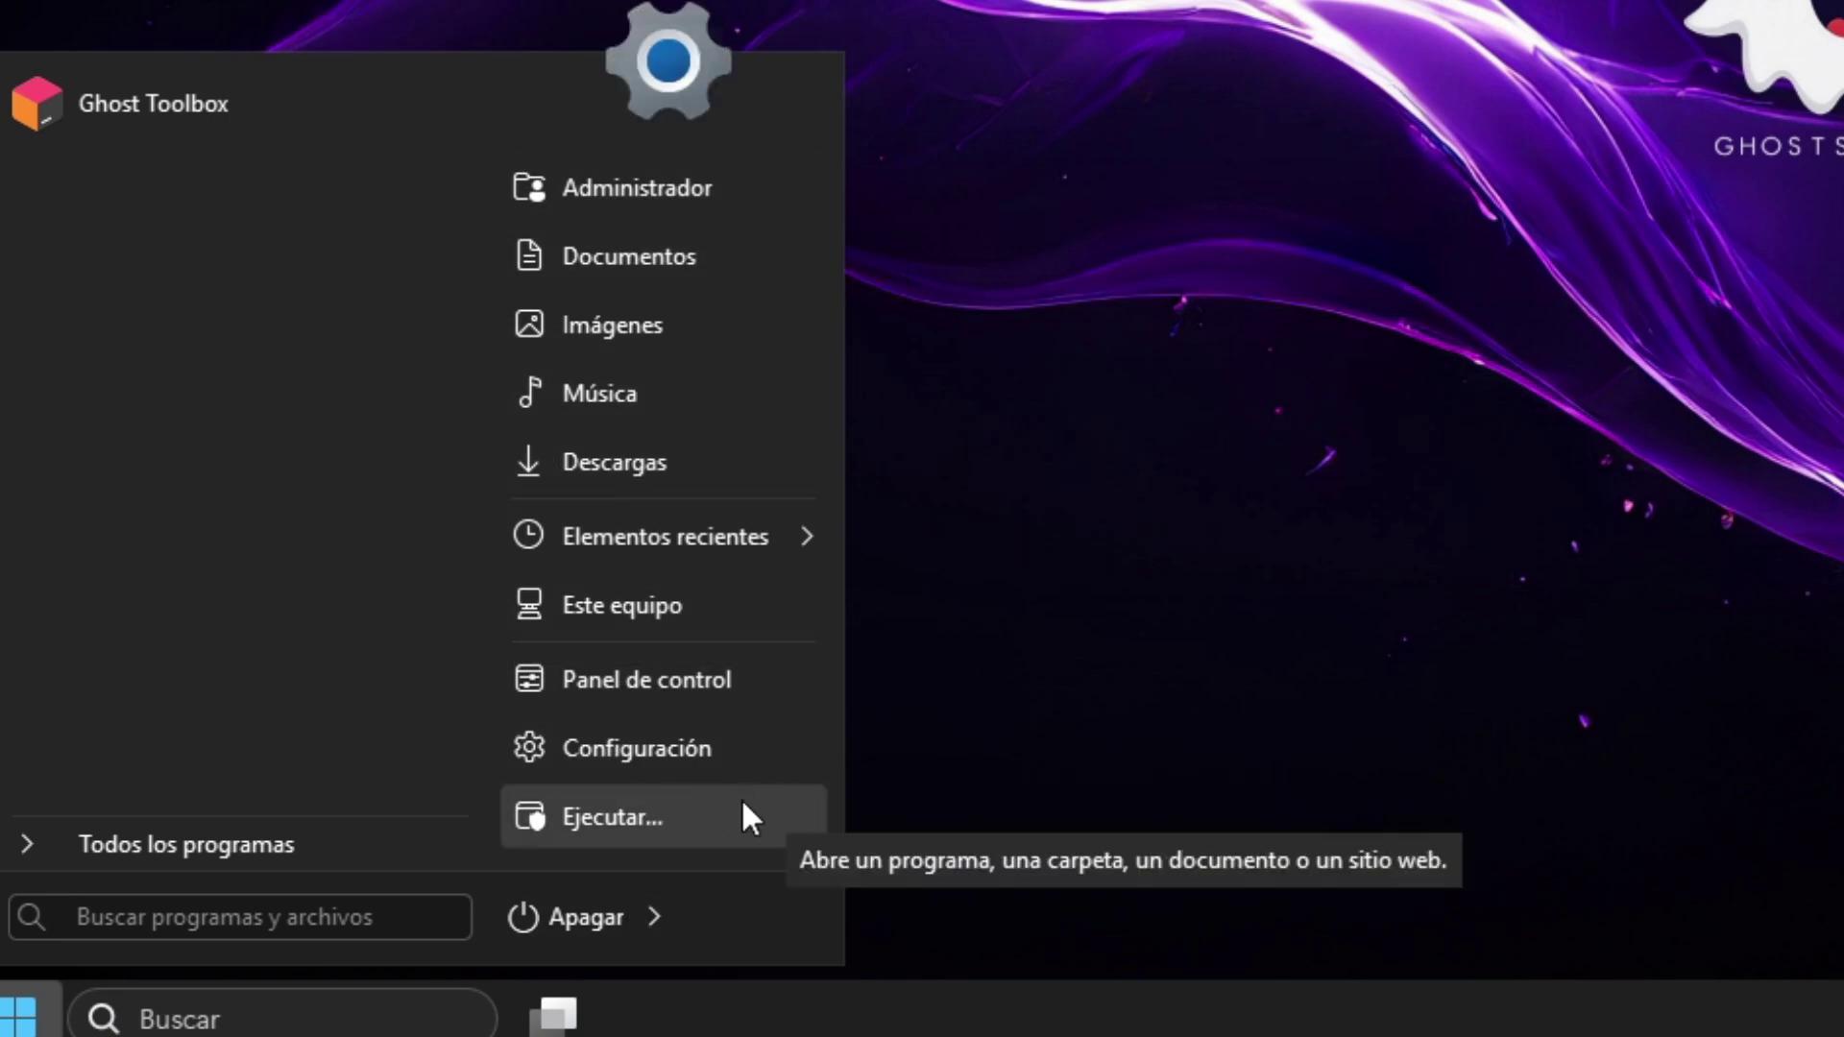
left_click(728, 749)
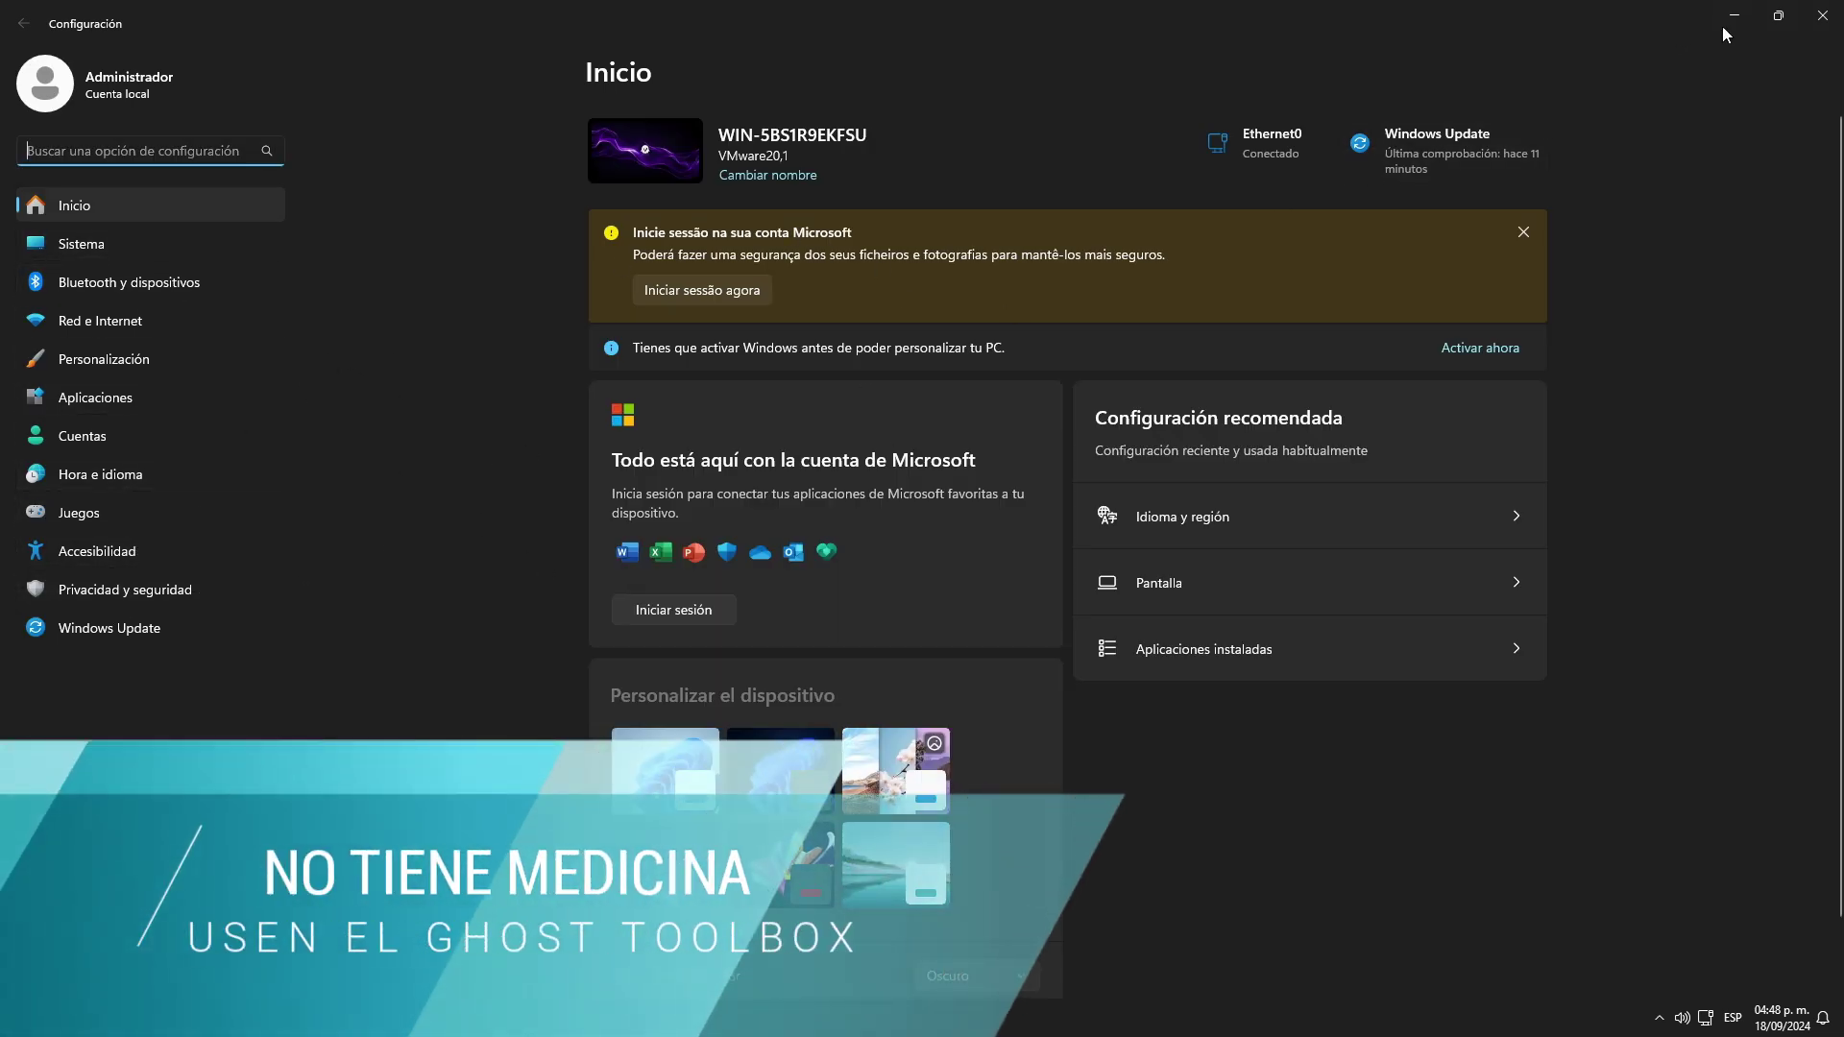
left_click(1824, 13)
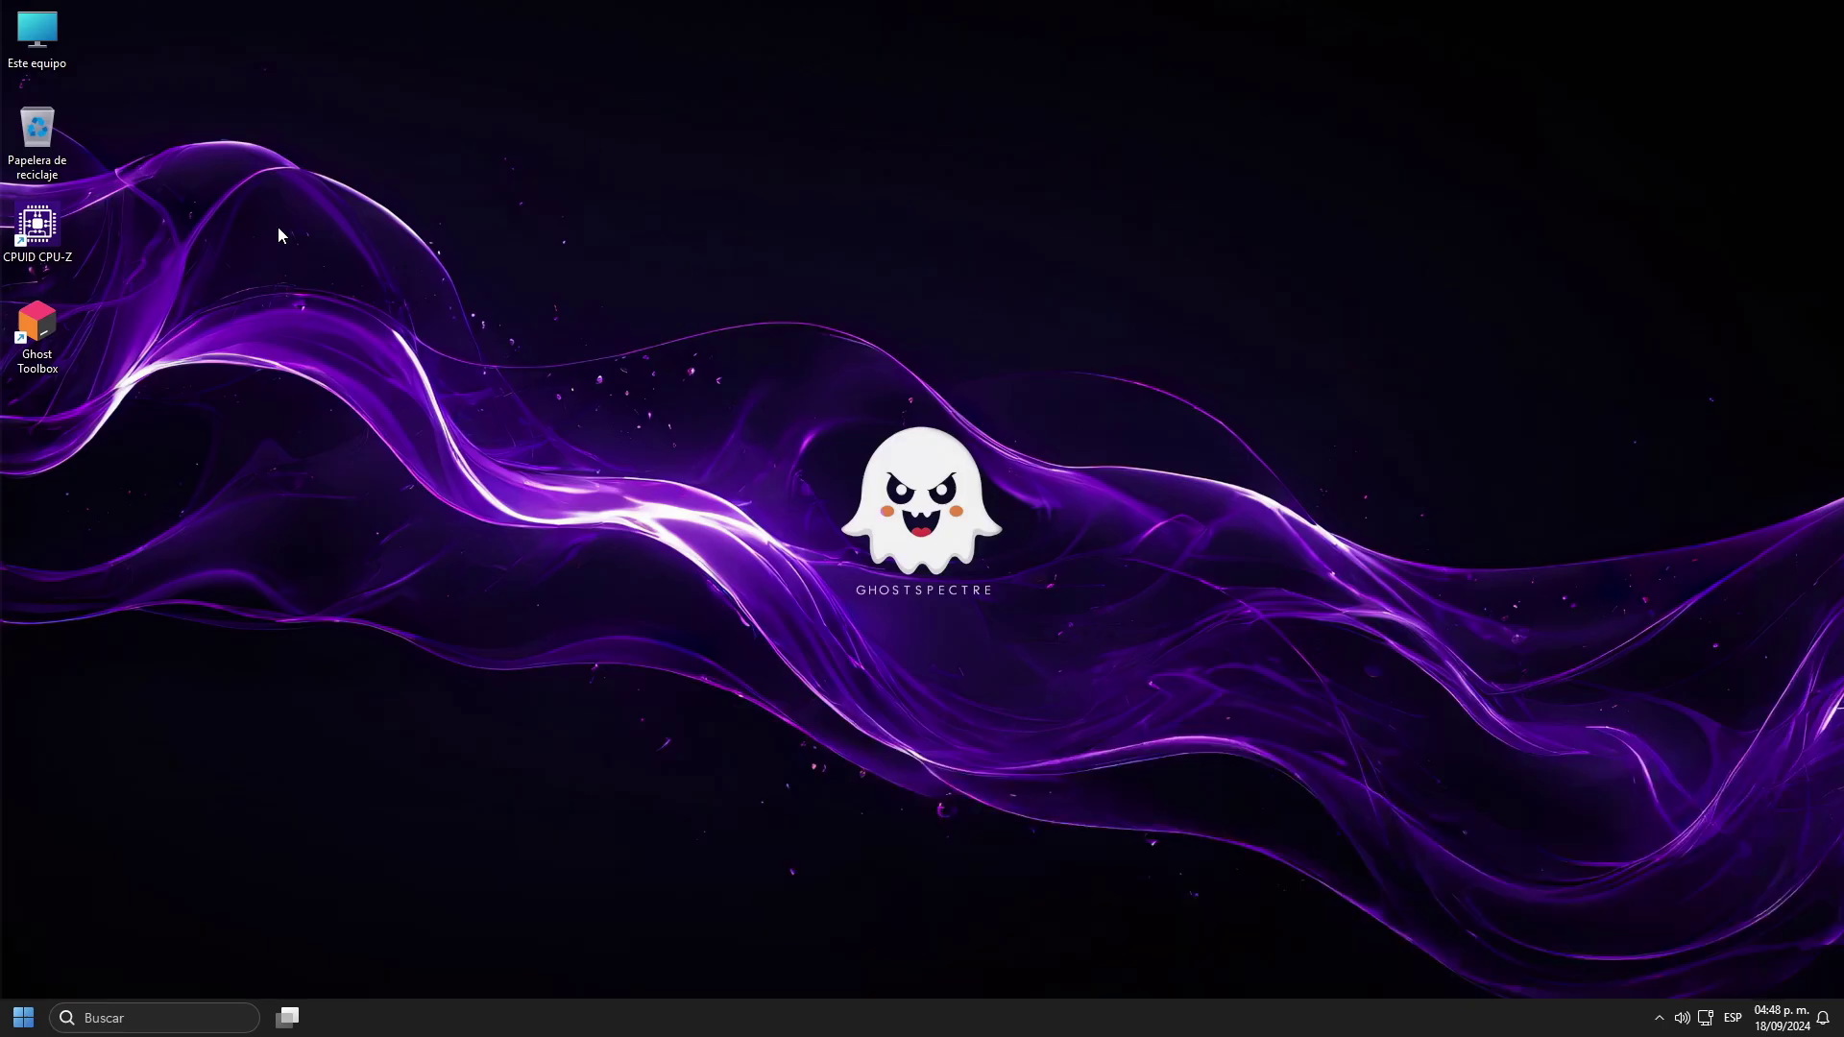
- Launch Ghost Toolbox and install Firefox from its Internet Browser options (option 51)
double_click(38, 332)
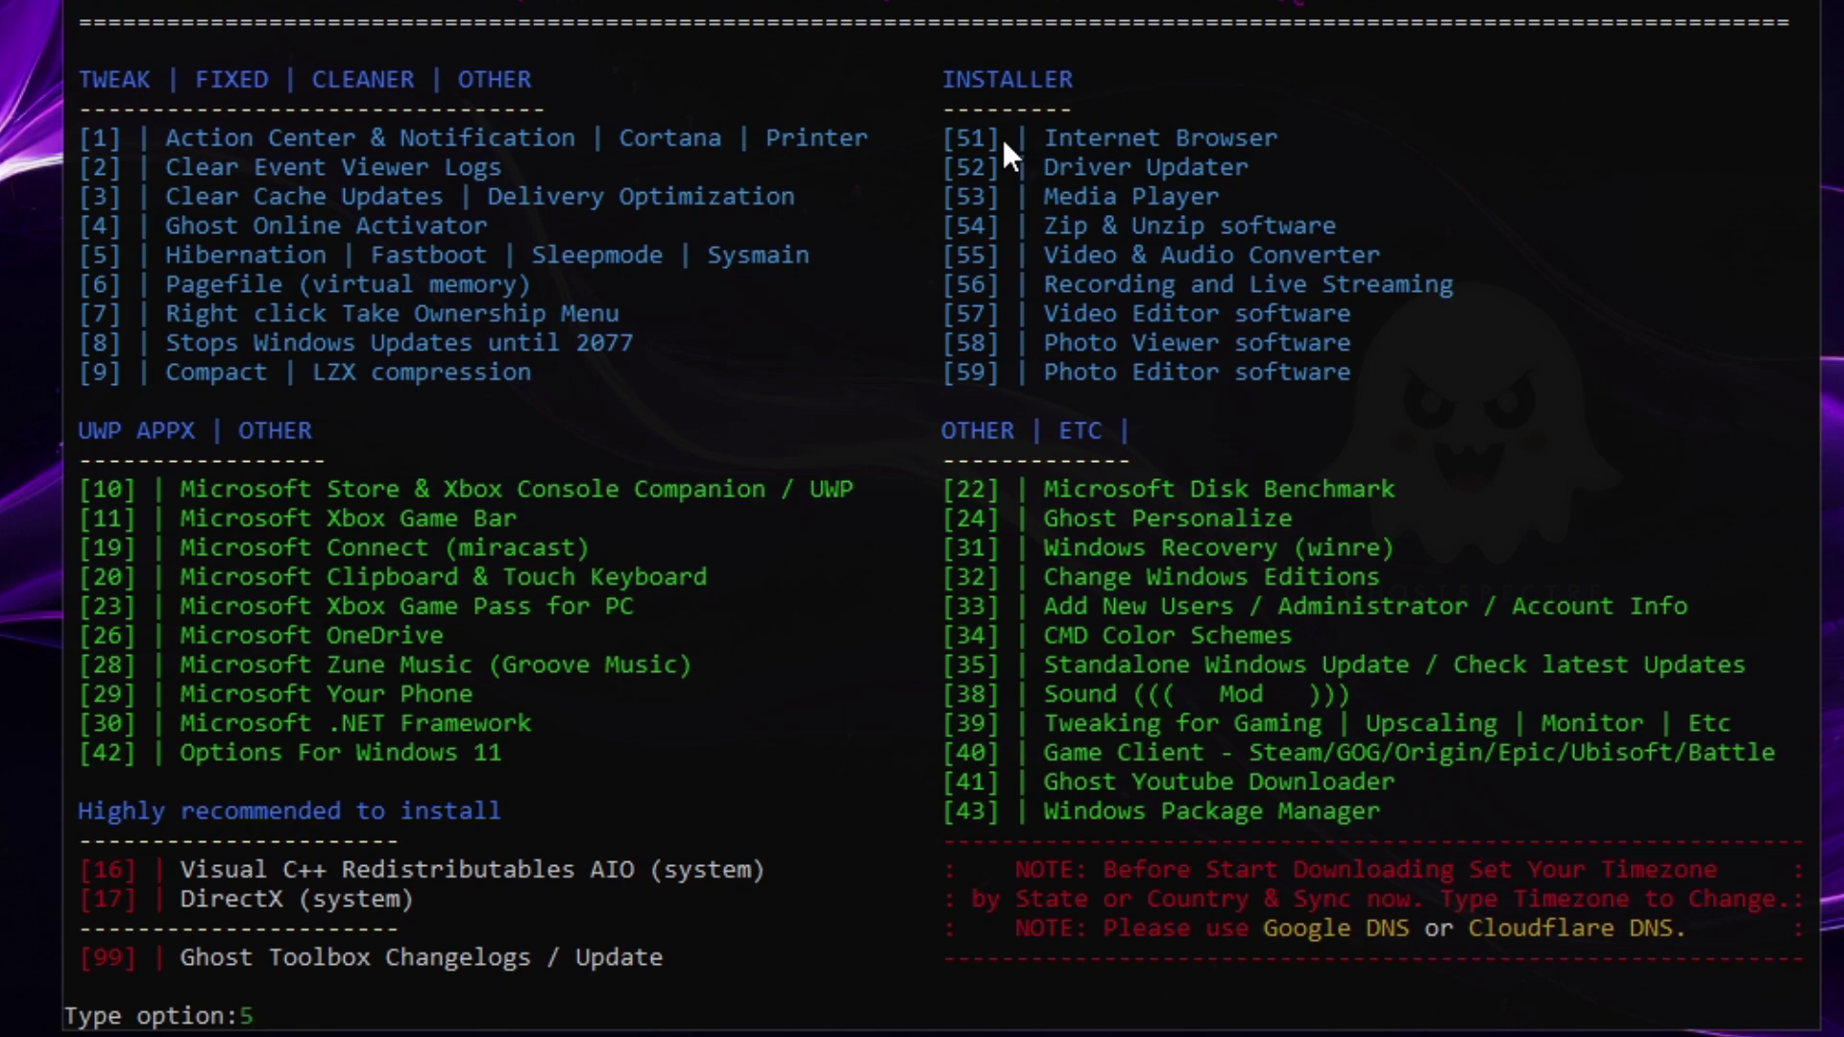
key("Return")
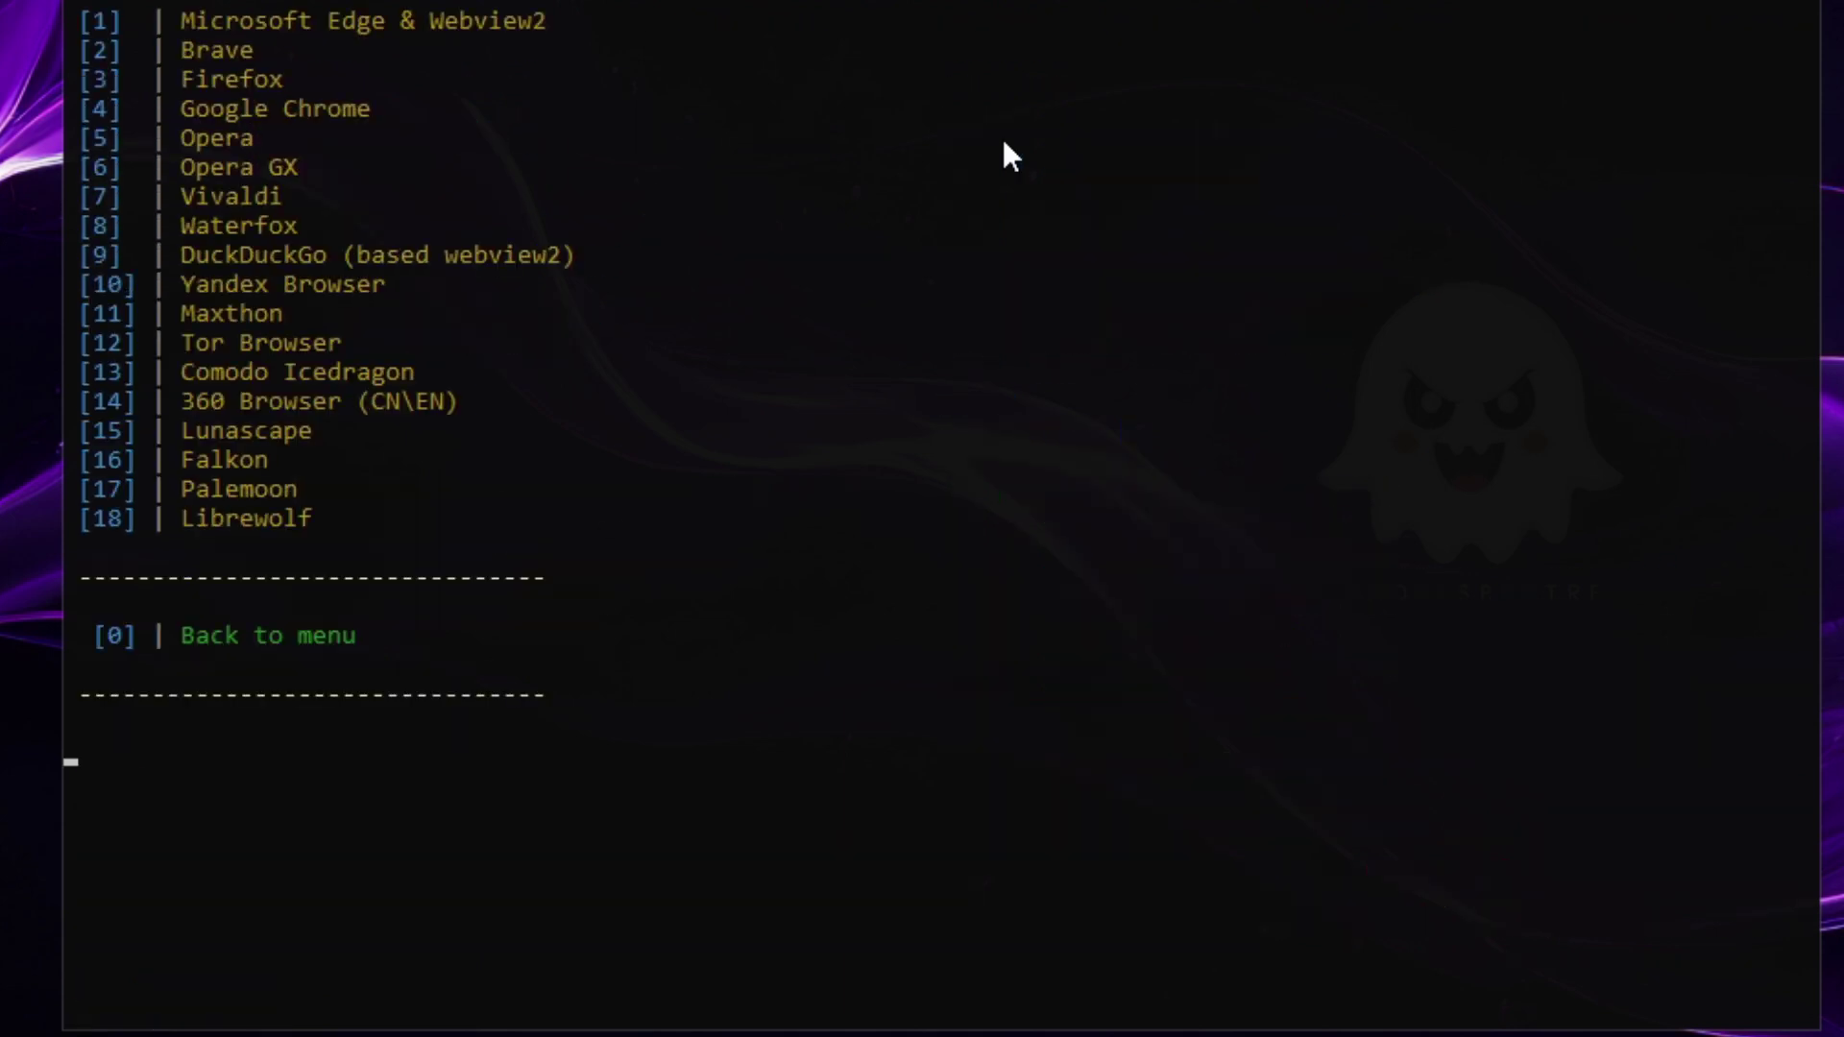
type("1")
key("Return")
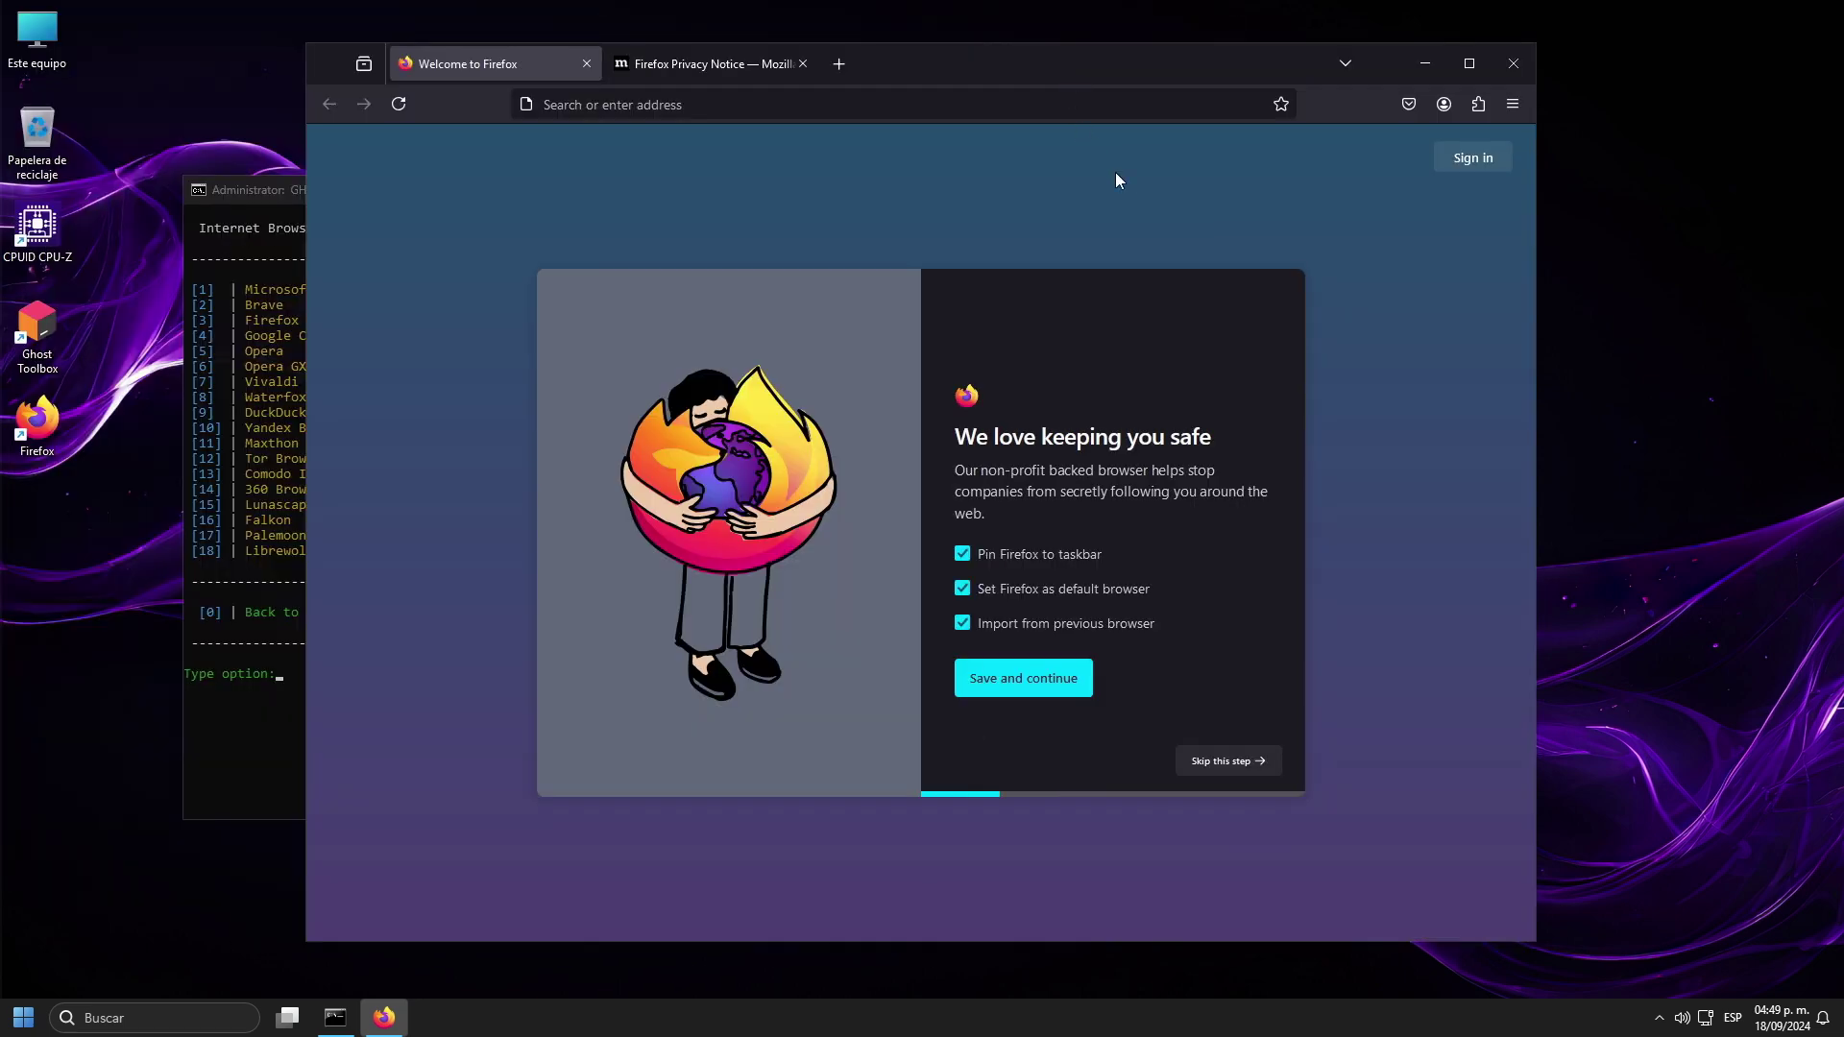
- Complete the Firefox welcome setup, skipping the default-browser and mobile steps and switching the language to Español (MX)
left_click(1215, 759)
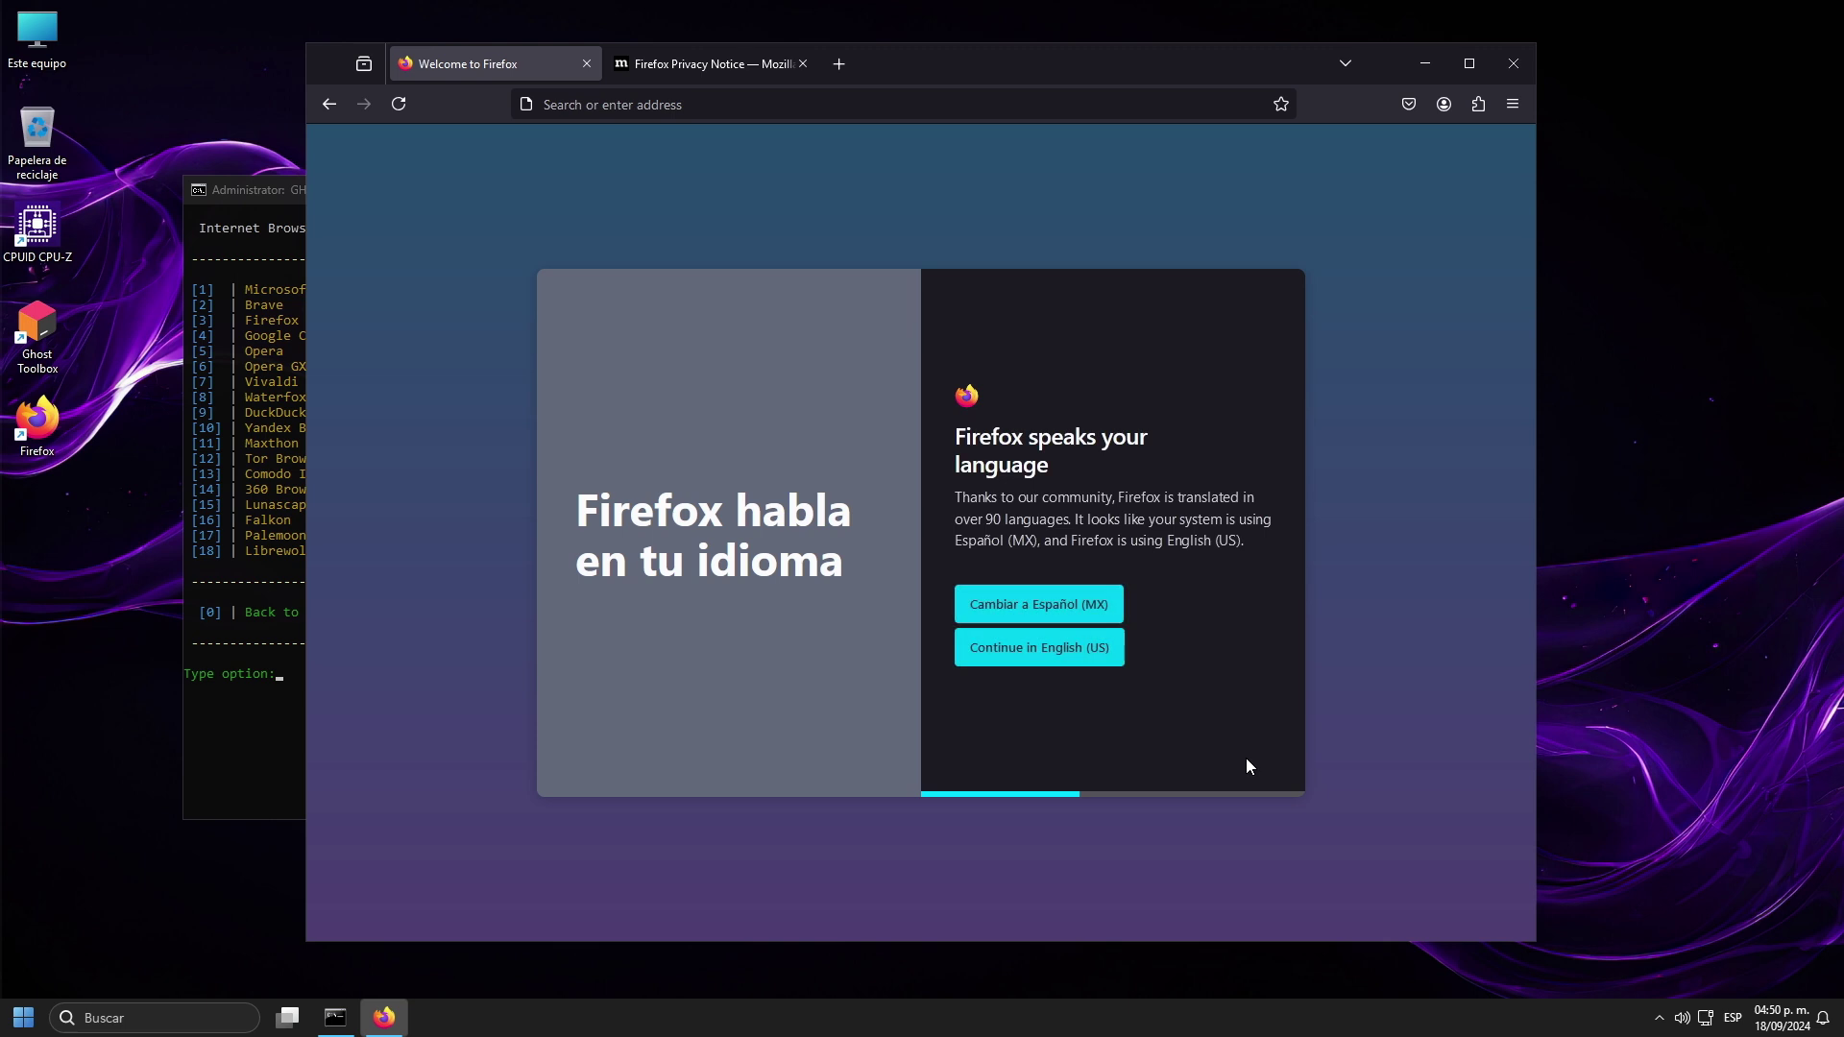
left_click(1051, 605)
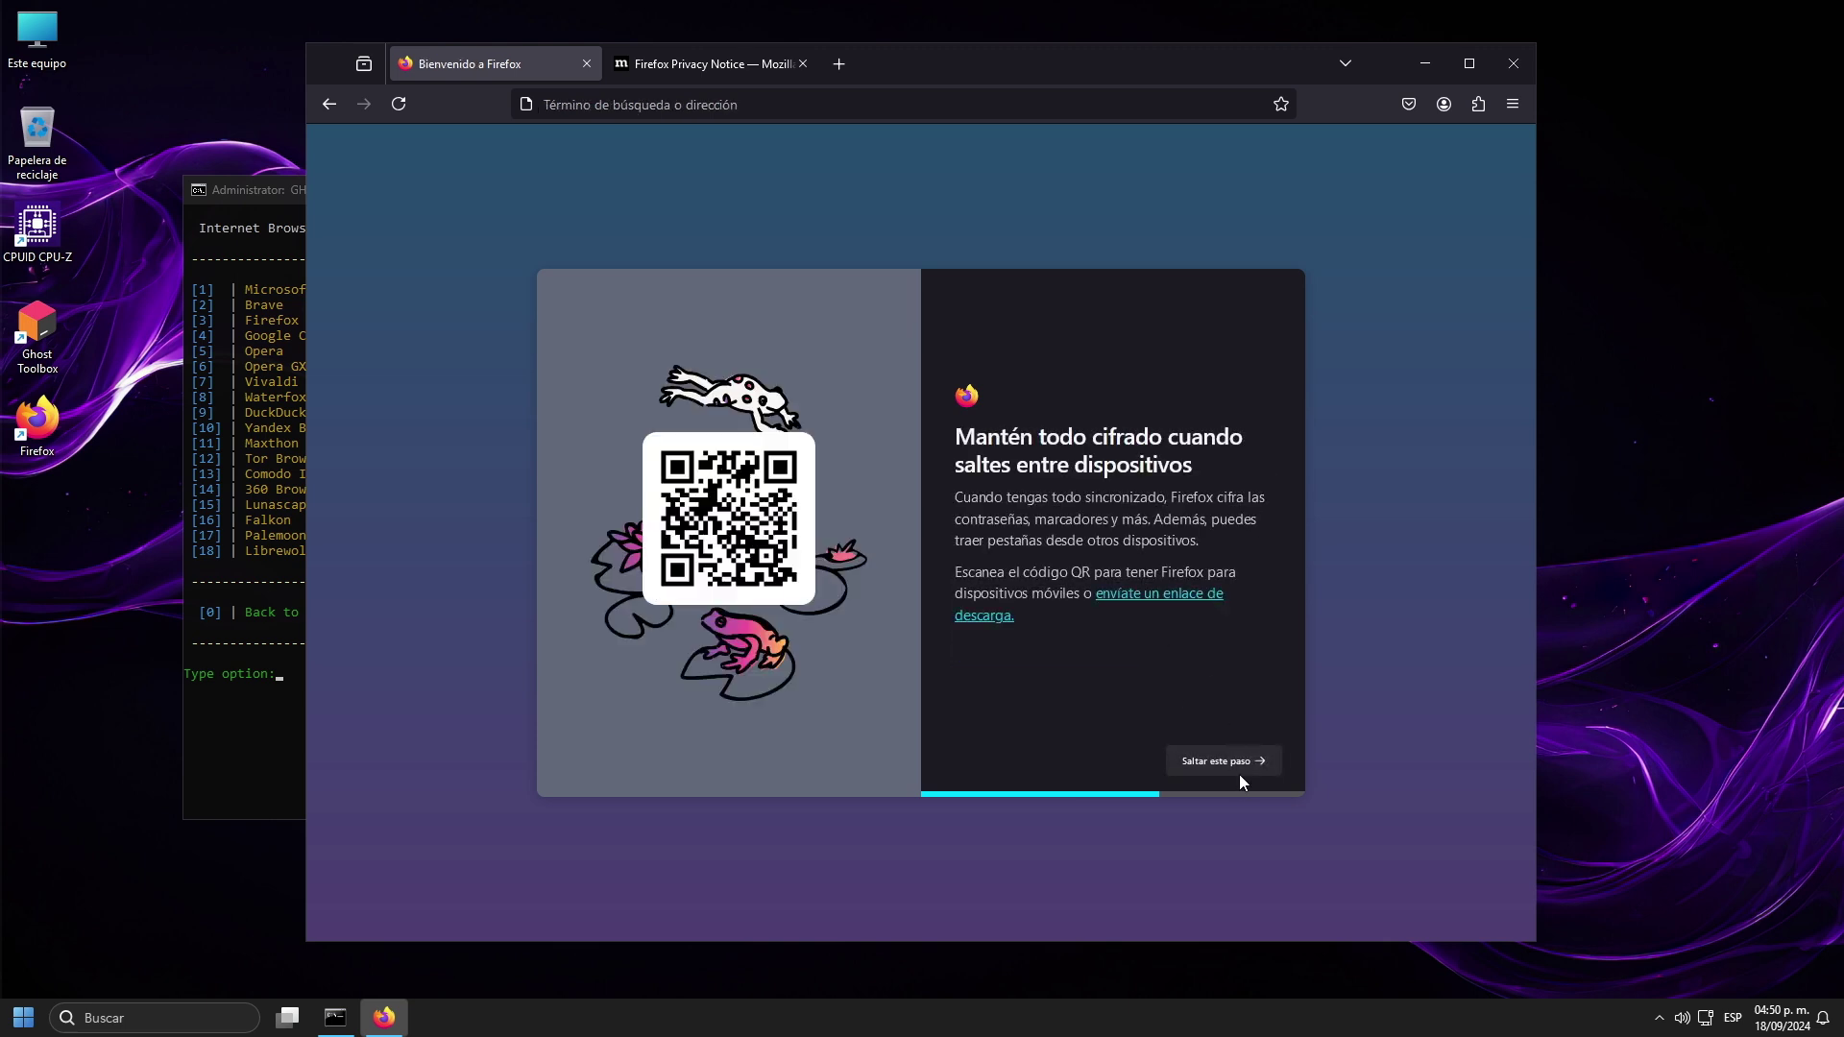
left_click(1236, 768)
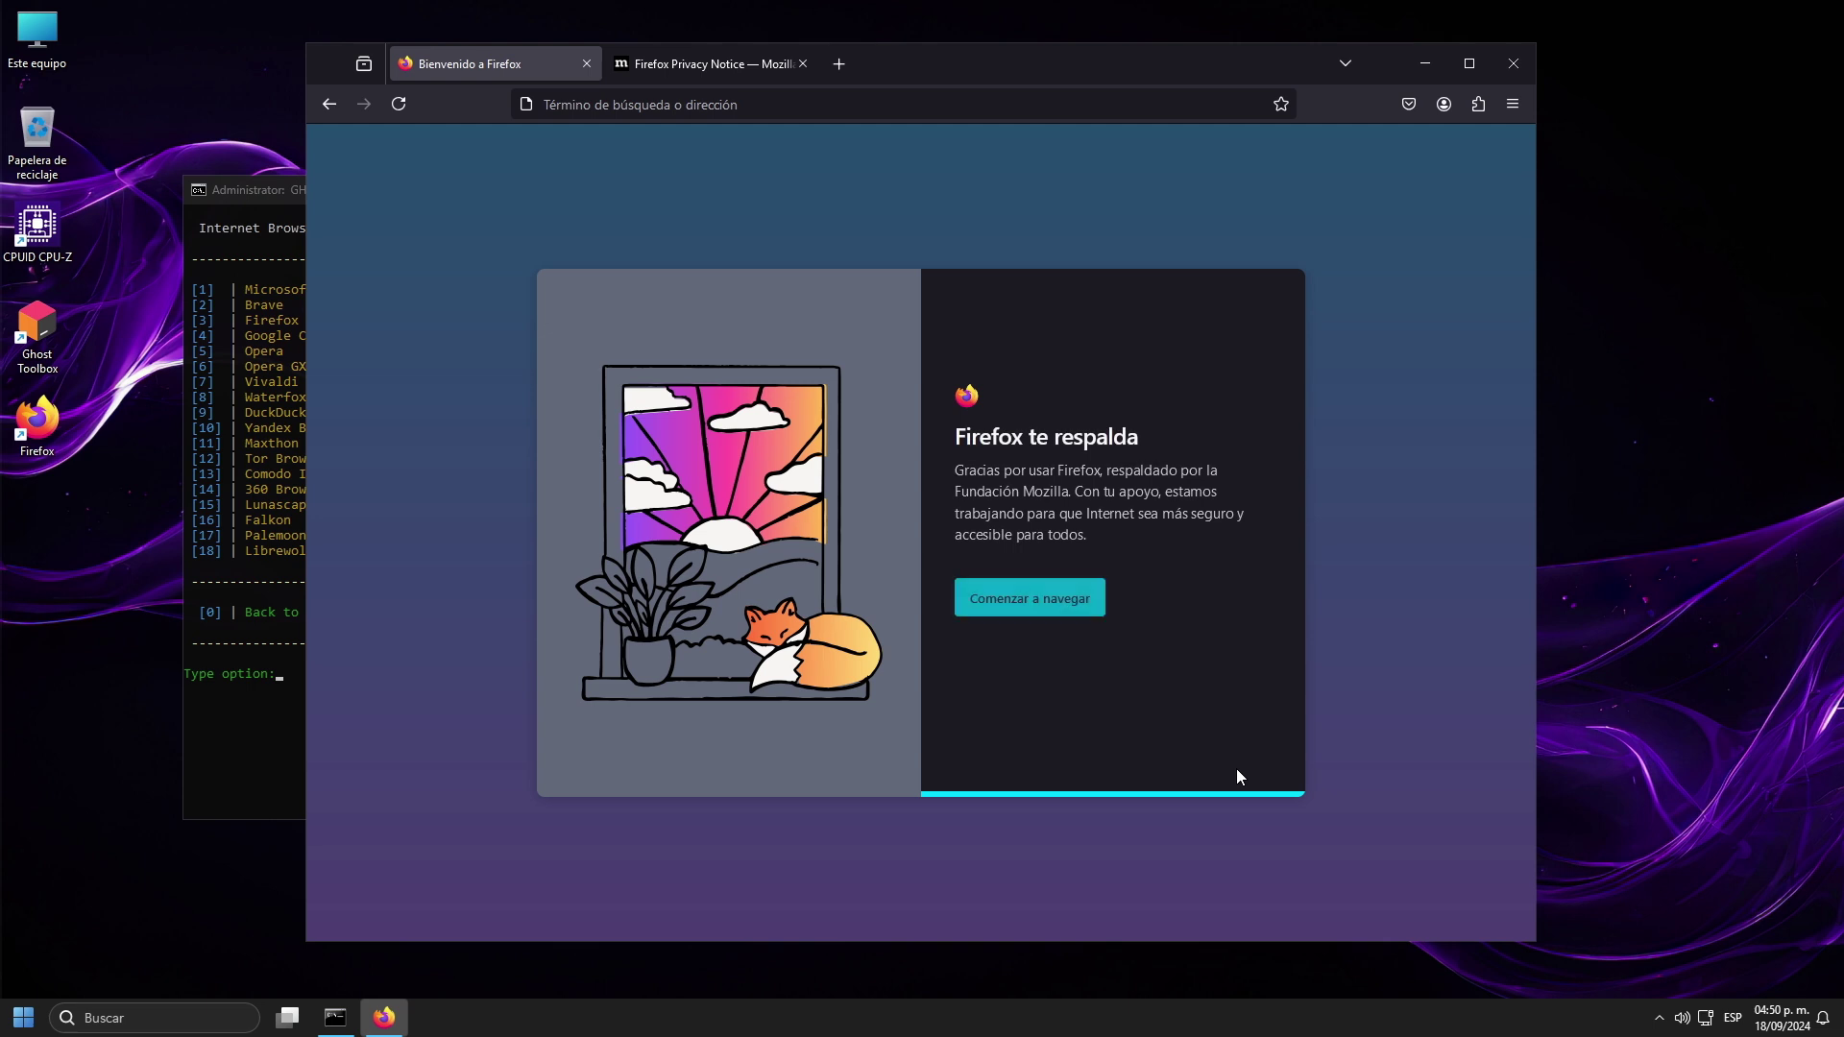
left_click(1076, 613)
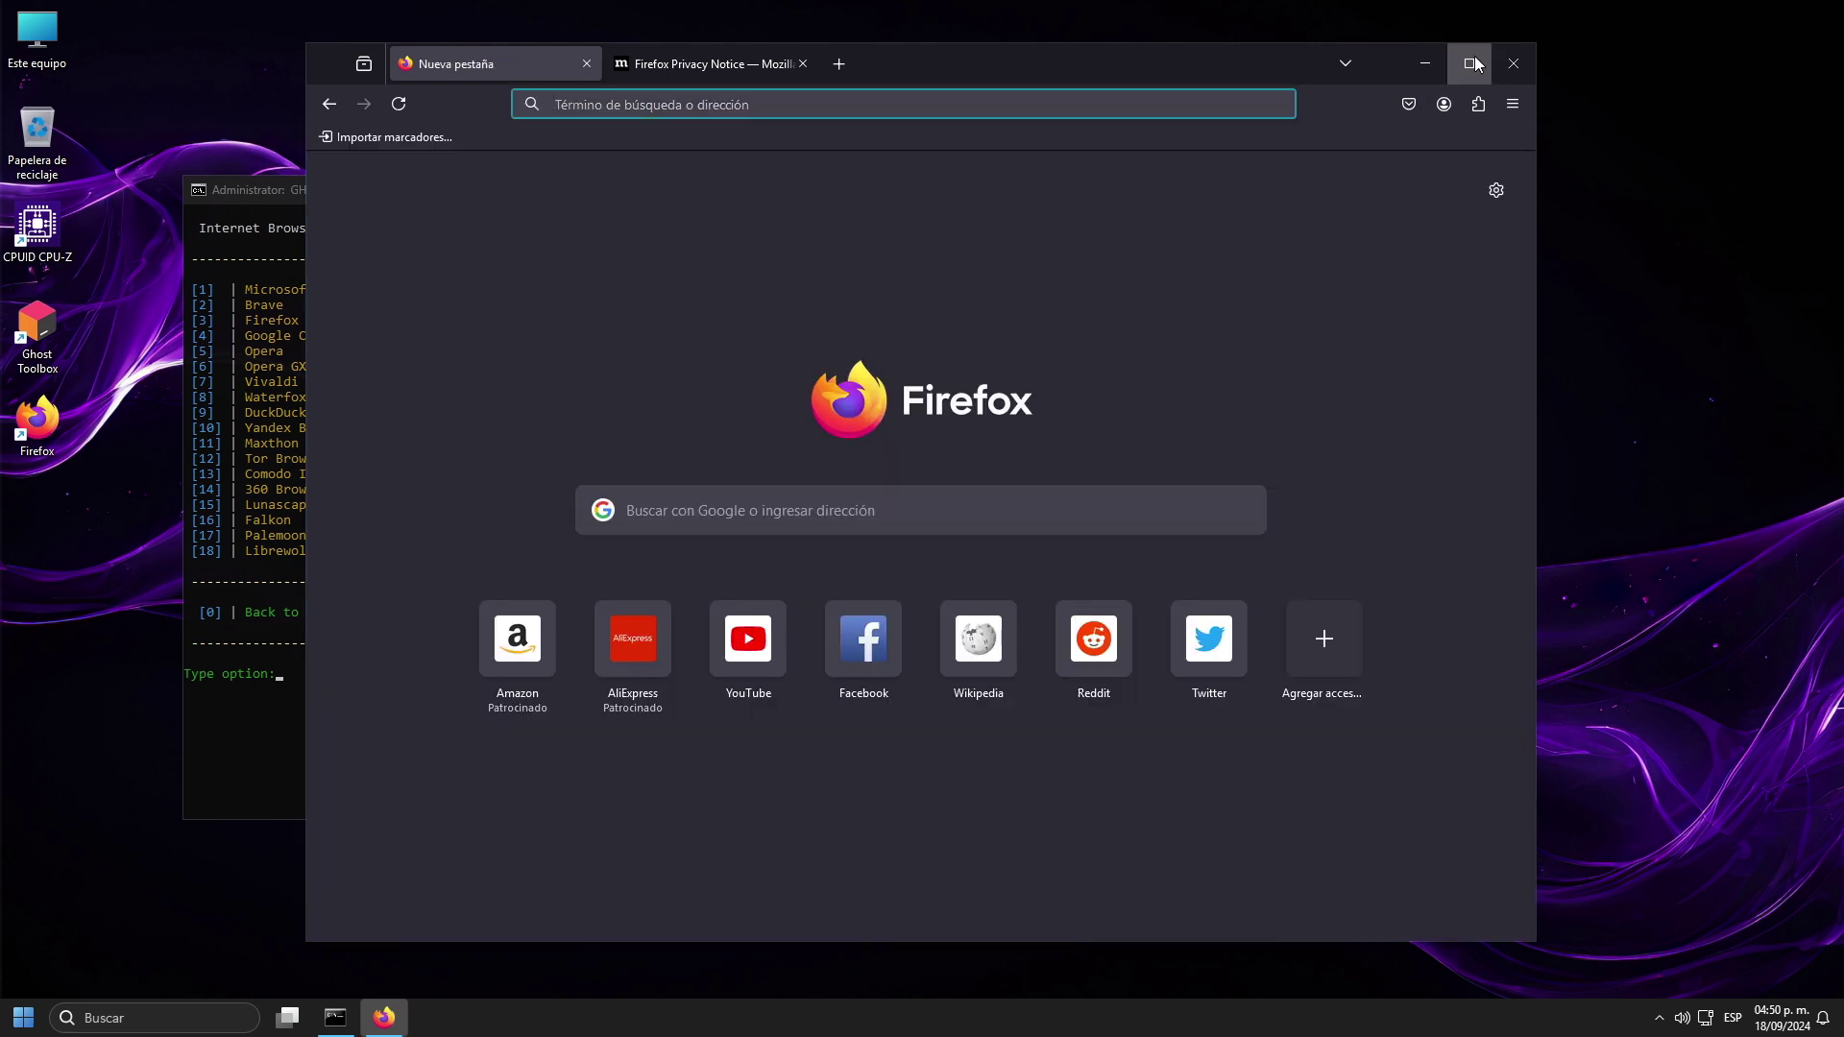
- Maximize the Firefox window, open youtube.com, and close the Firefox Privacy Notice page
left_click(1469, 64)
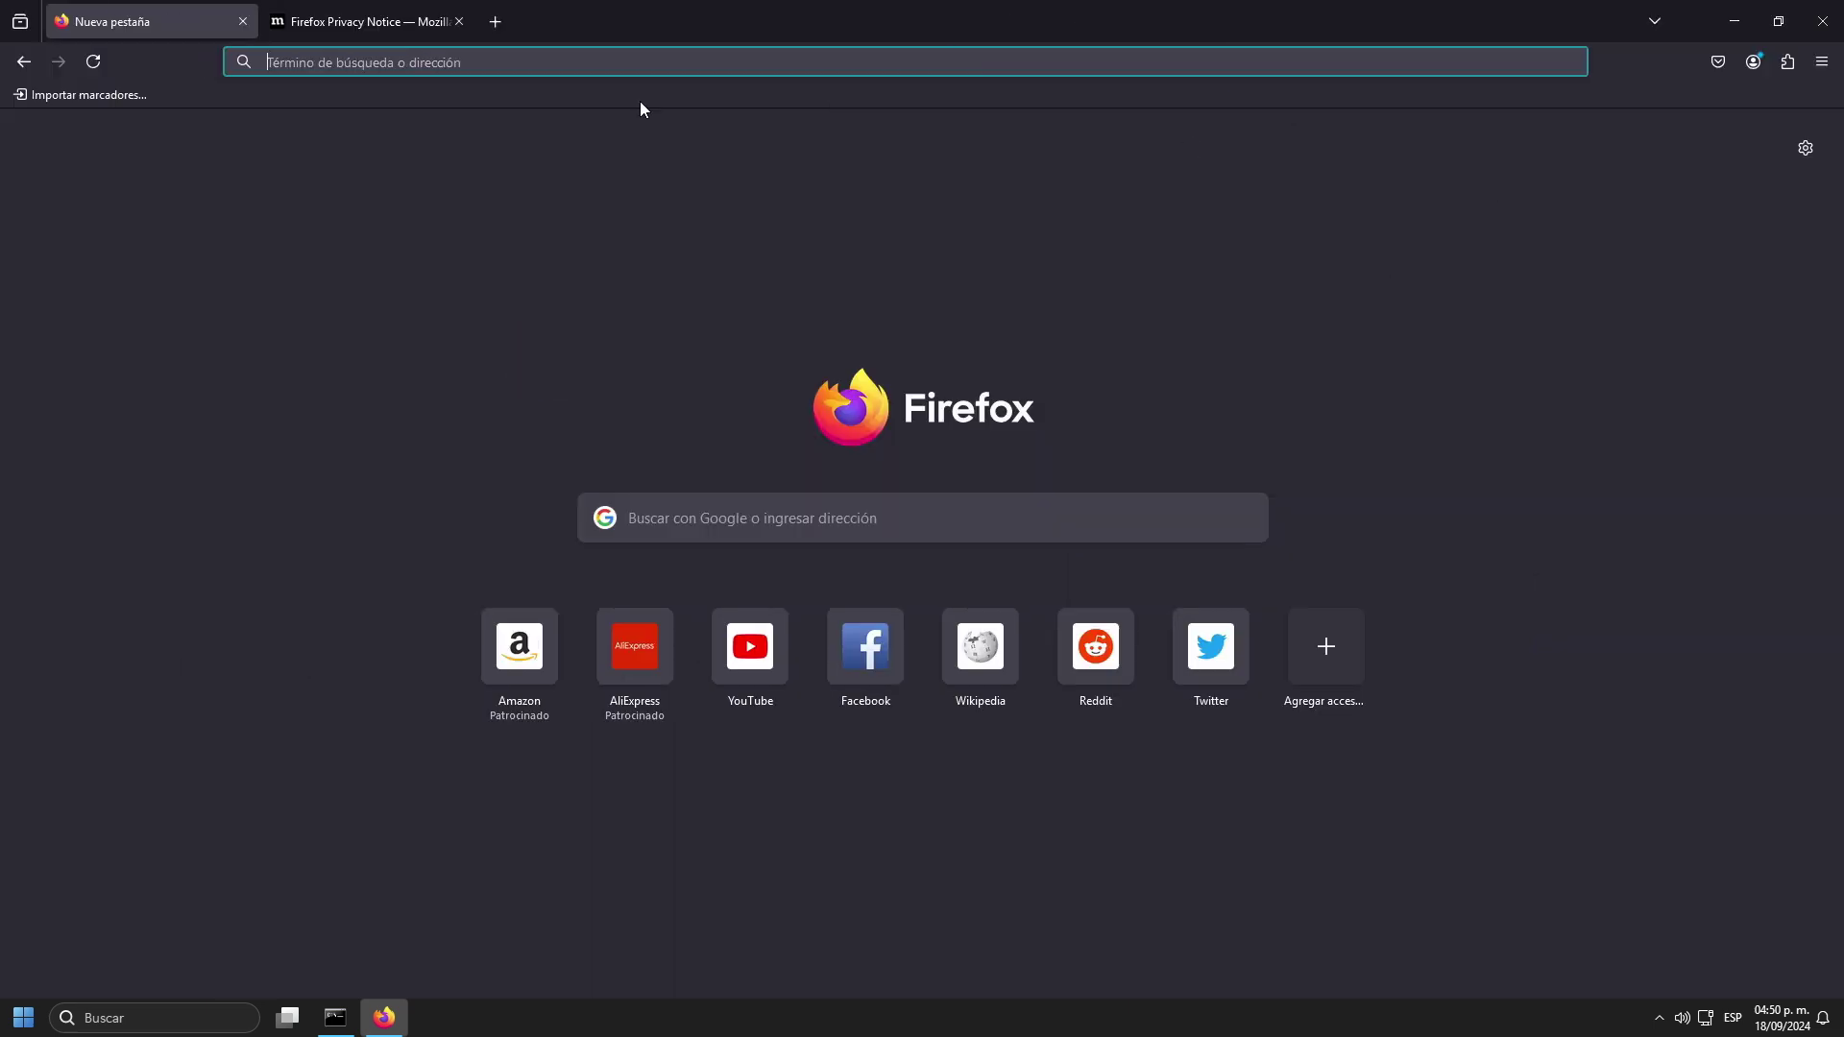
left_click(344, 67)
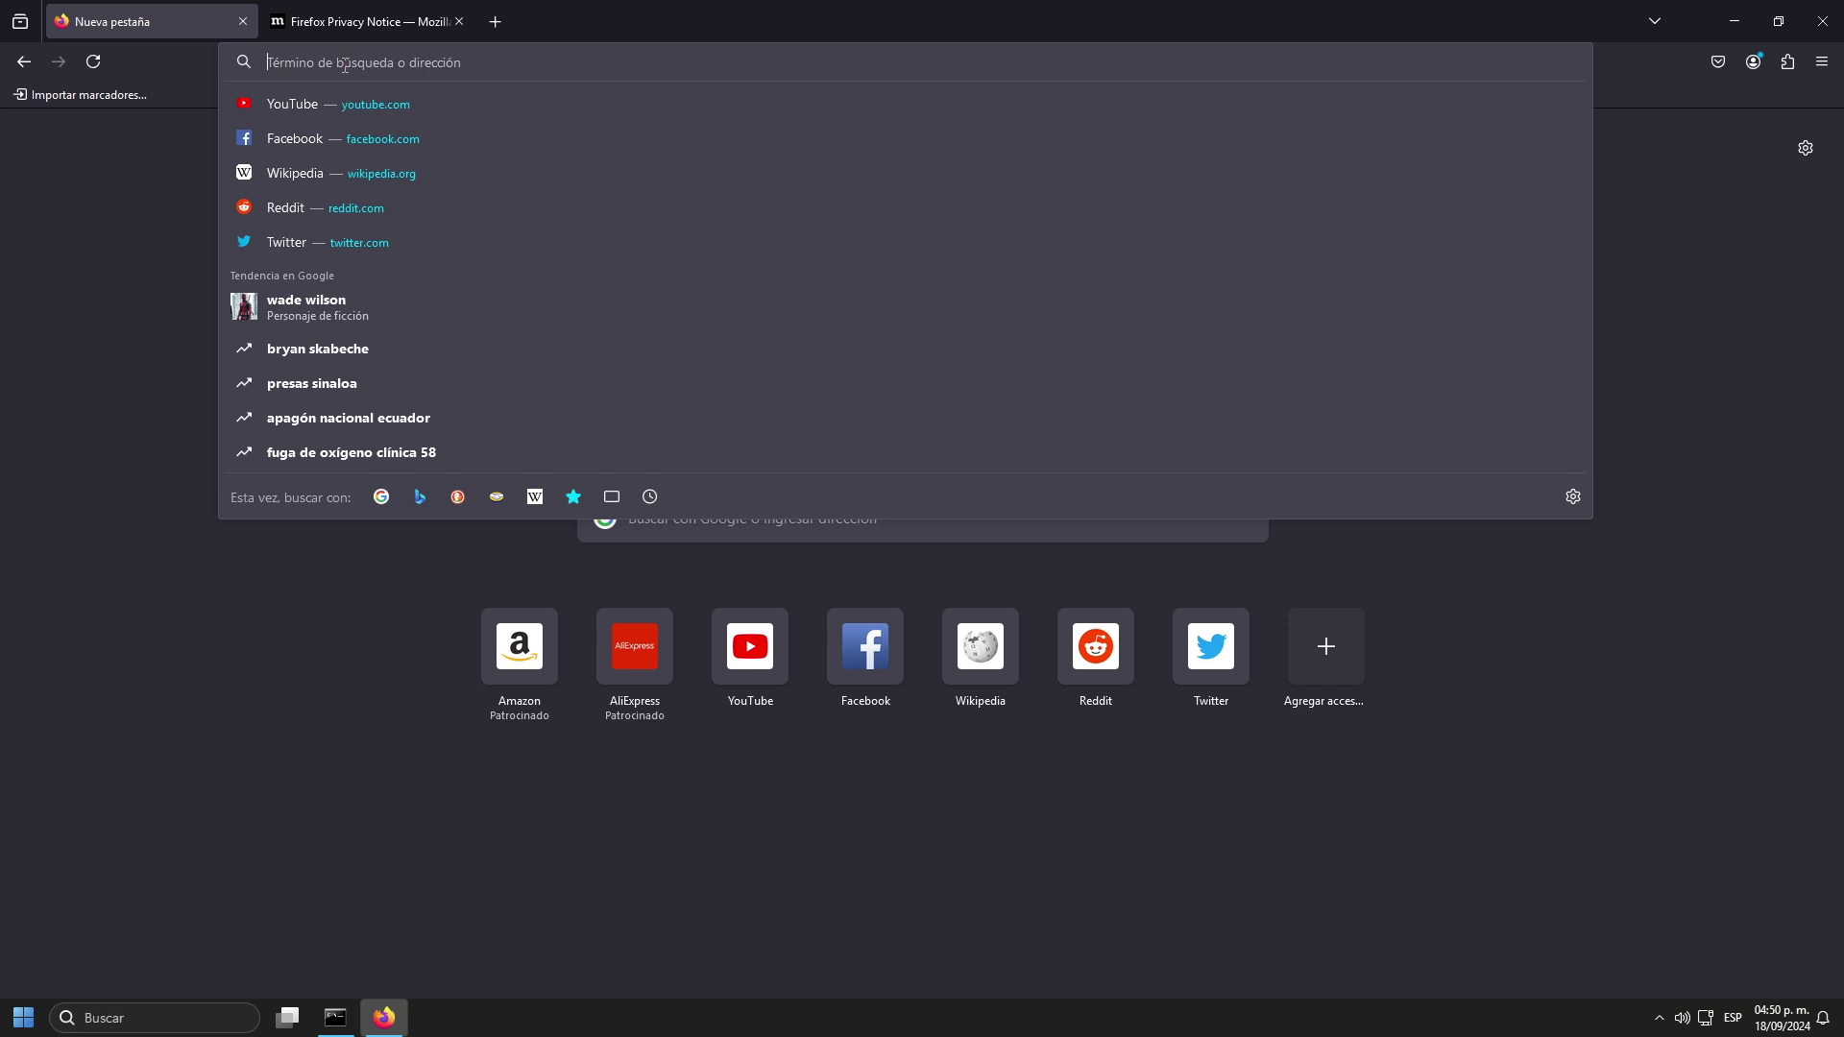
left_click(275, 106)
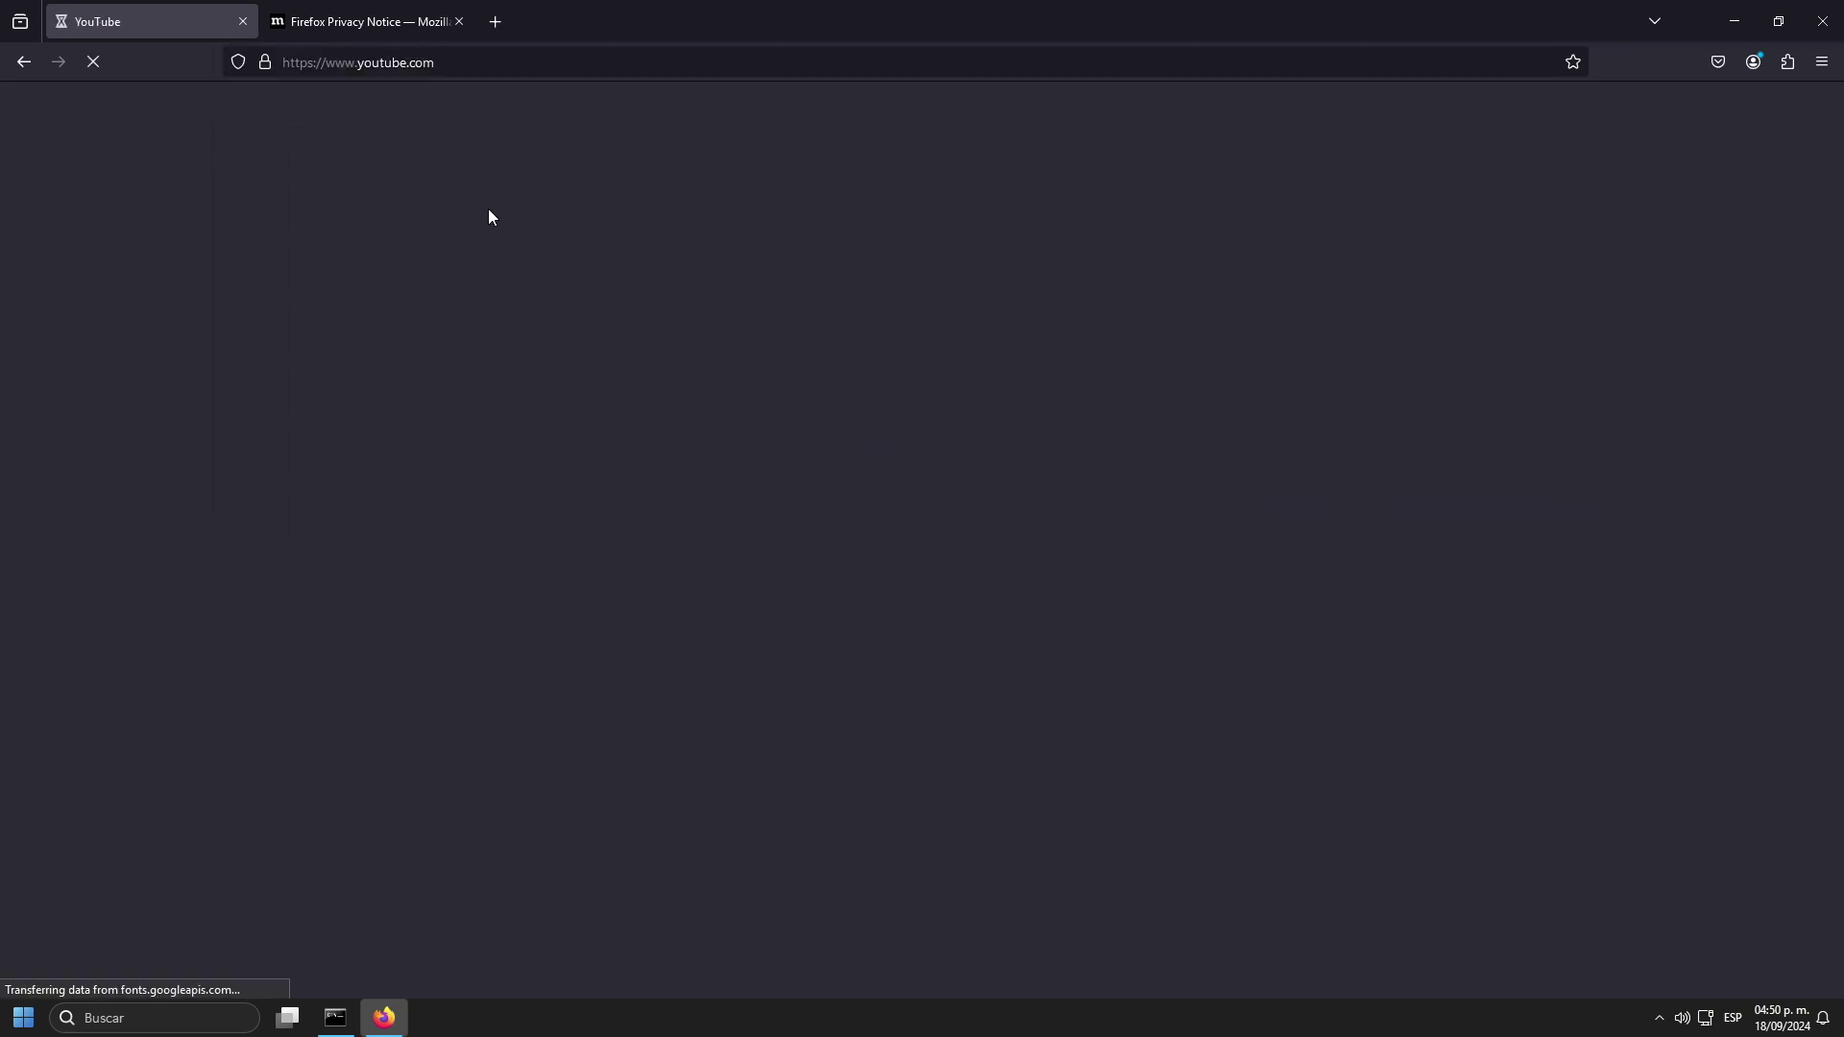
left_click(459, 22)
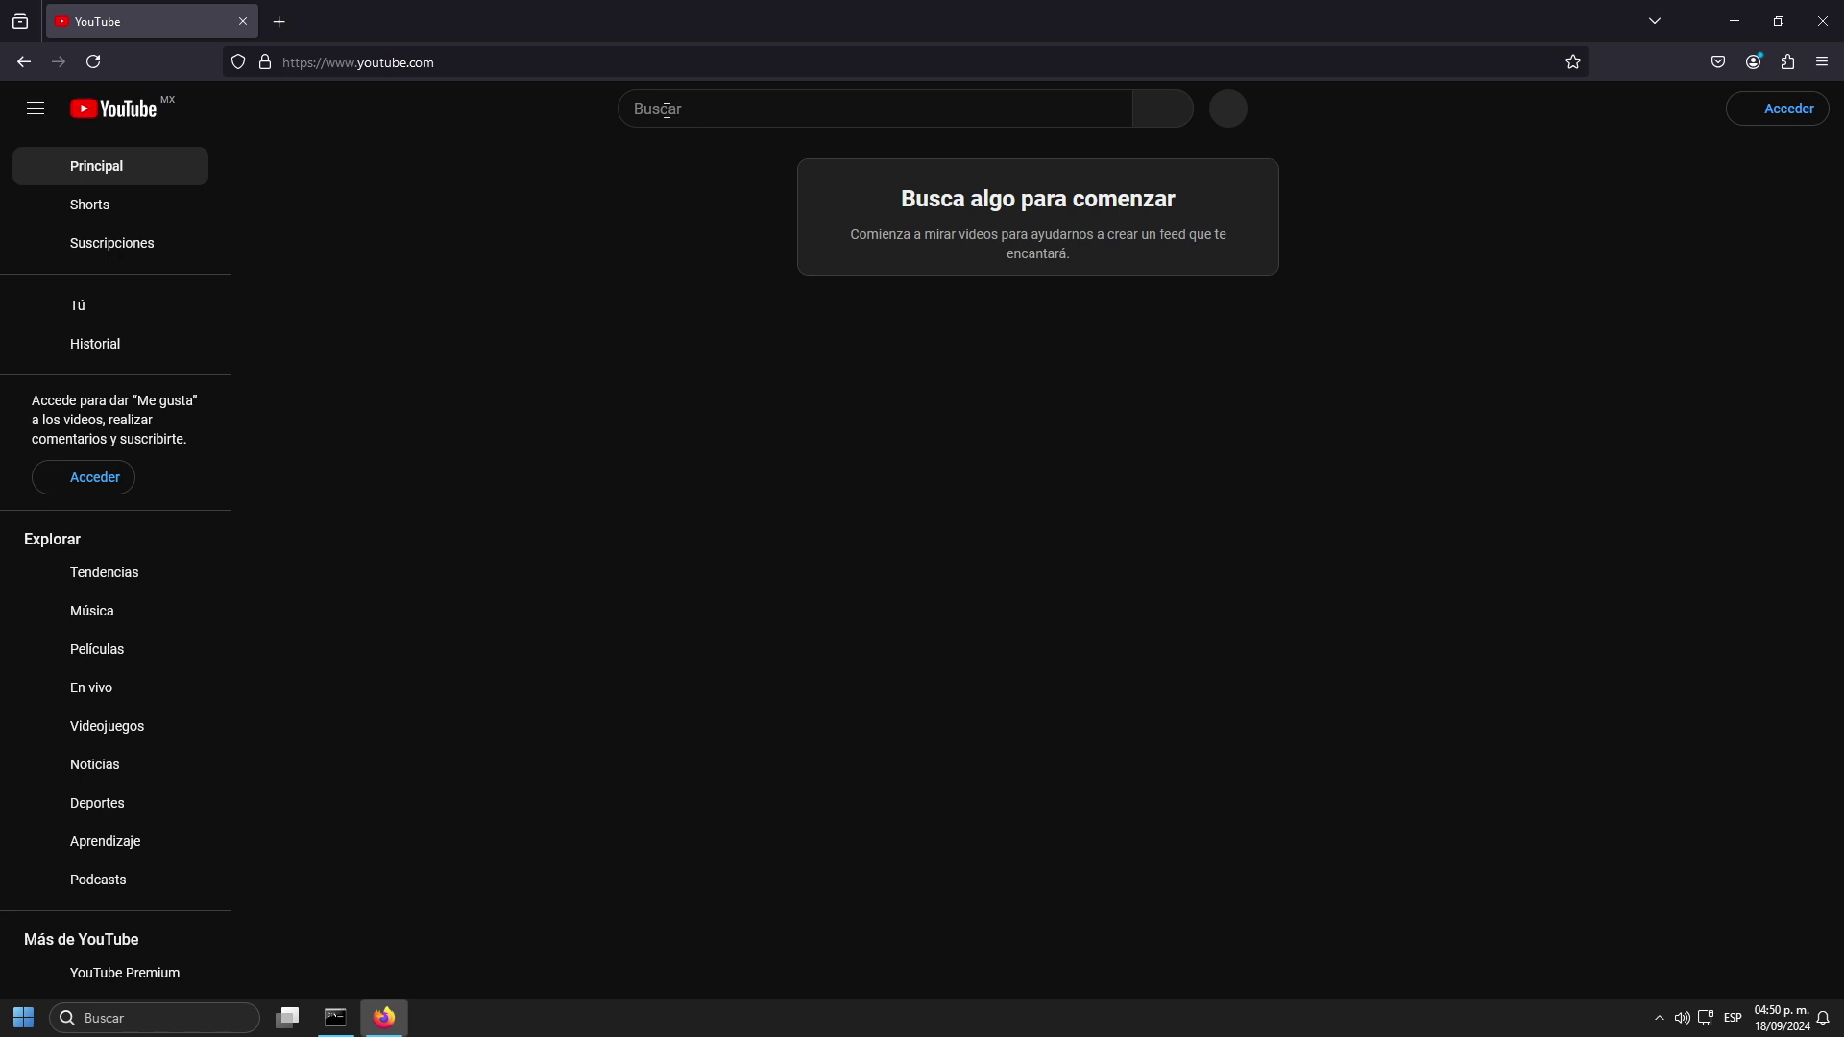
- Search YouTube for "dtech usb", open the D-TECH USB channel, and pause its featured video to browse the page
left_click(666, 110)
type("dtech usb")
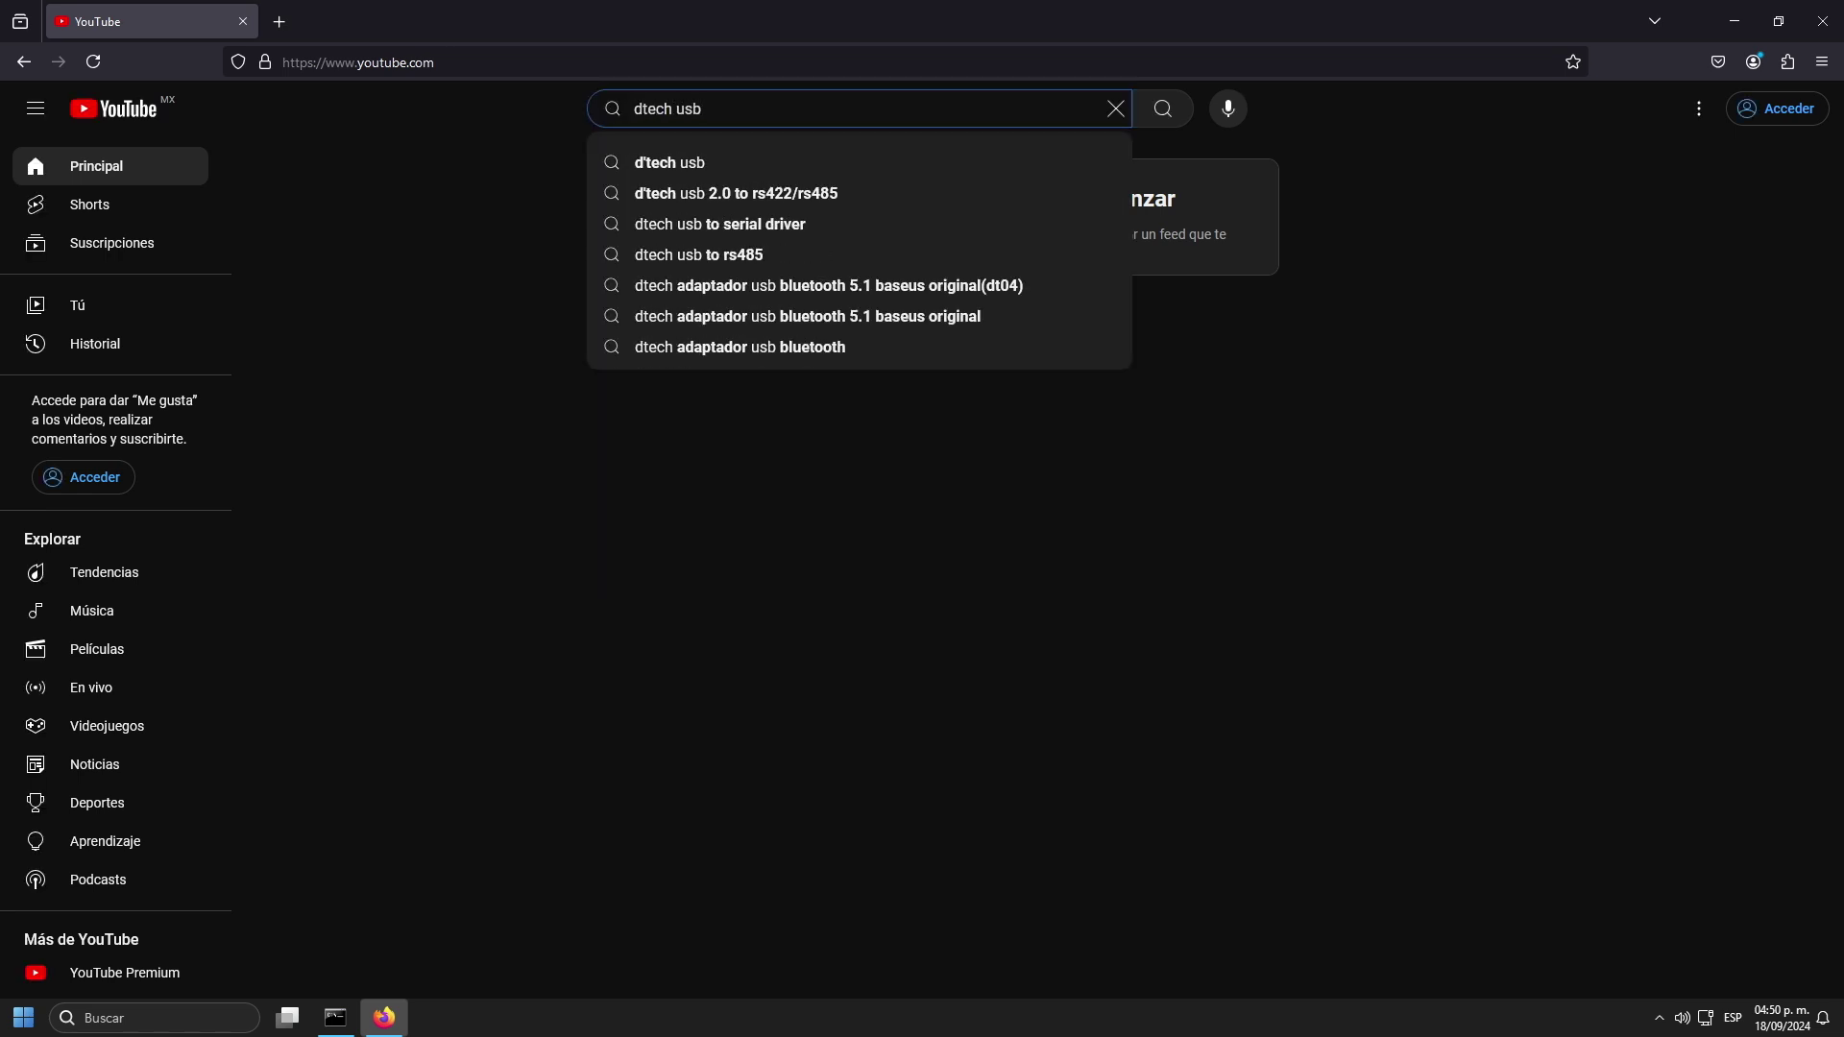
key("Return")
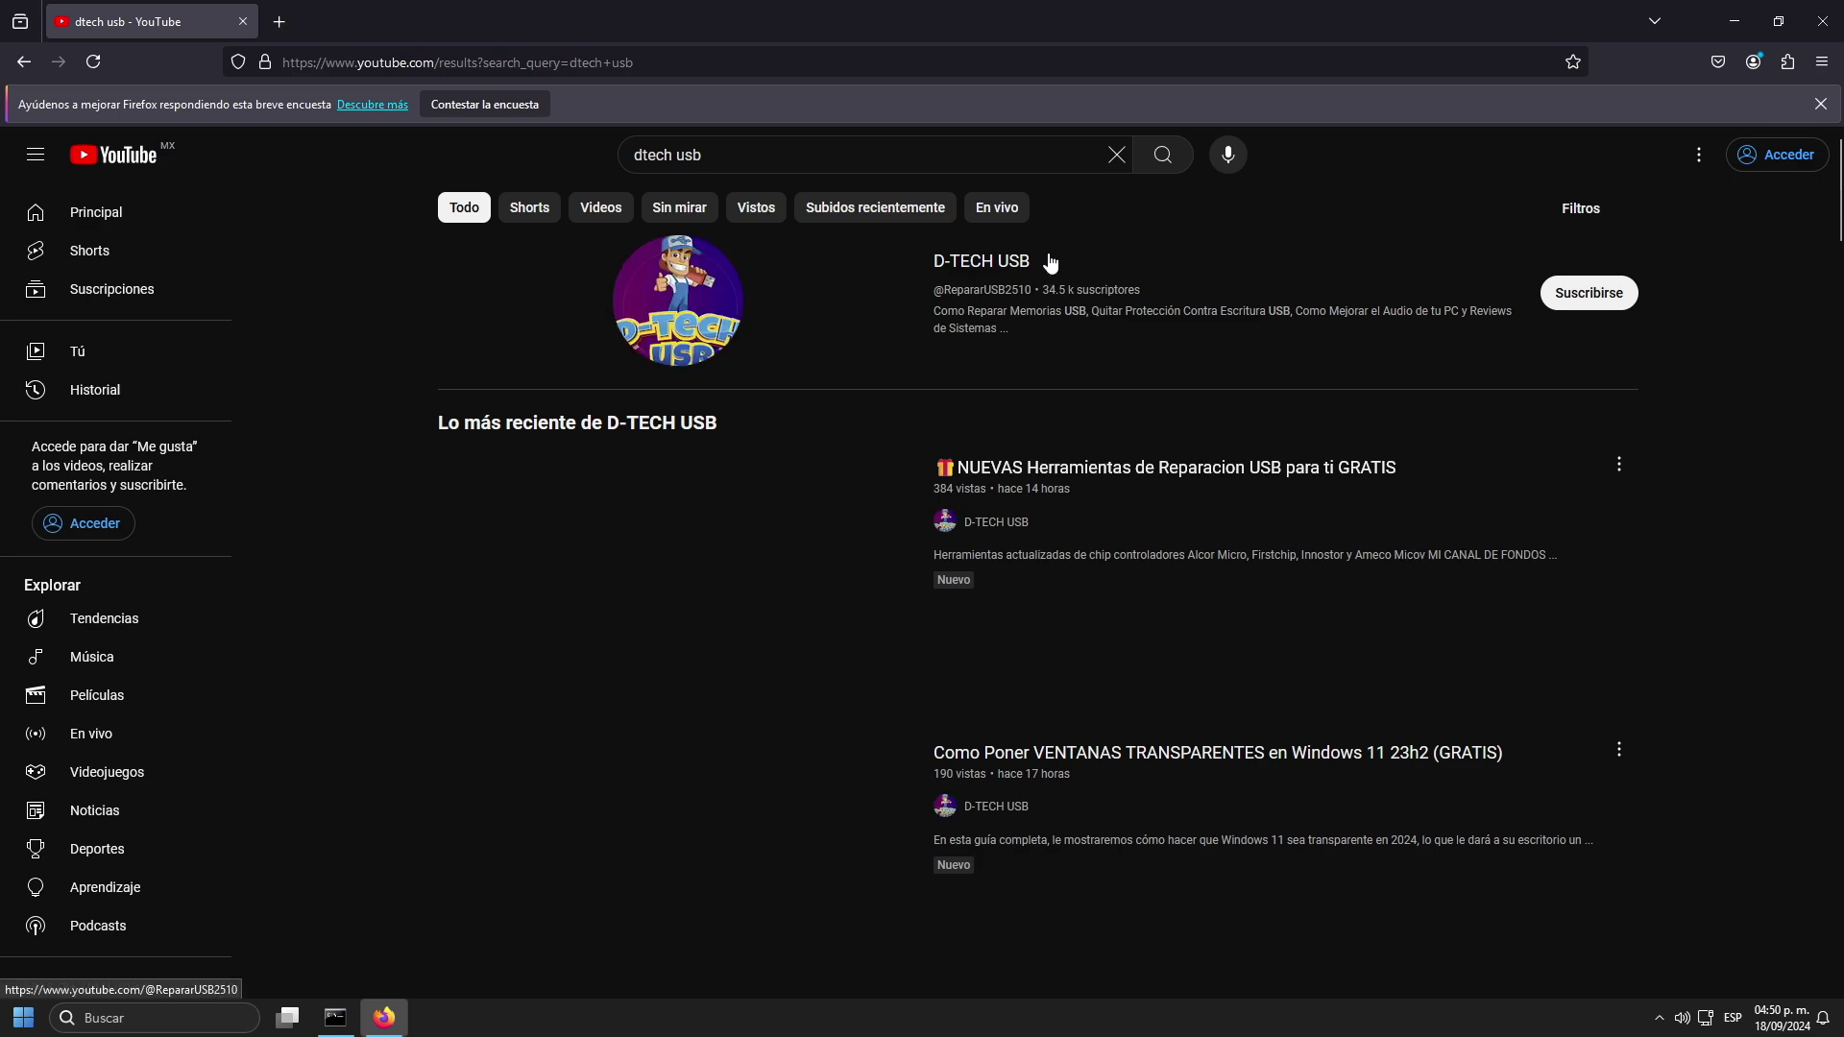
left_click(1004, 272)
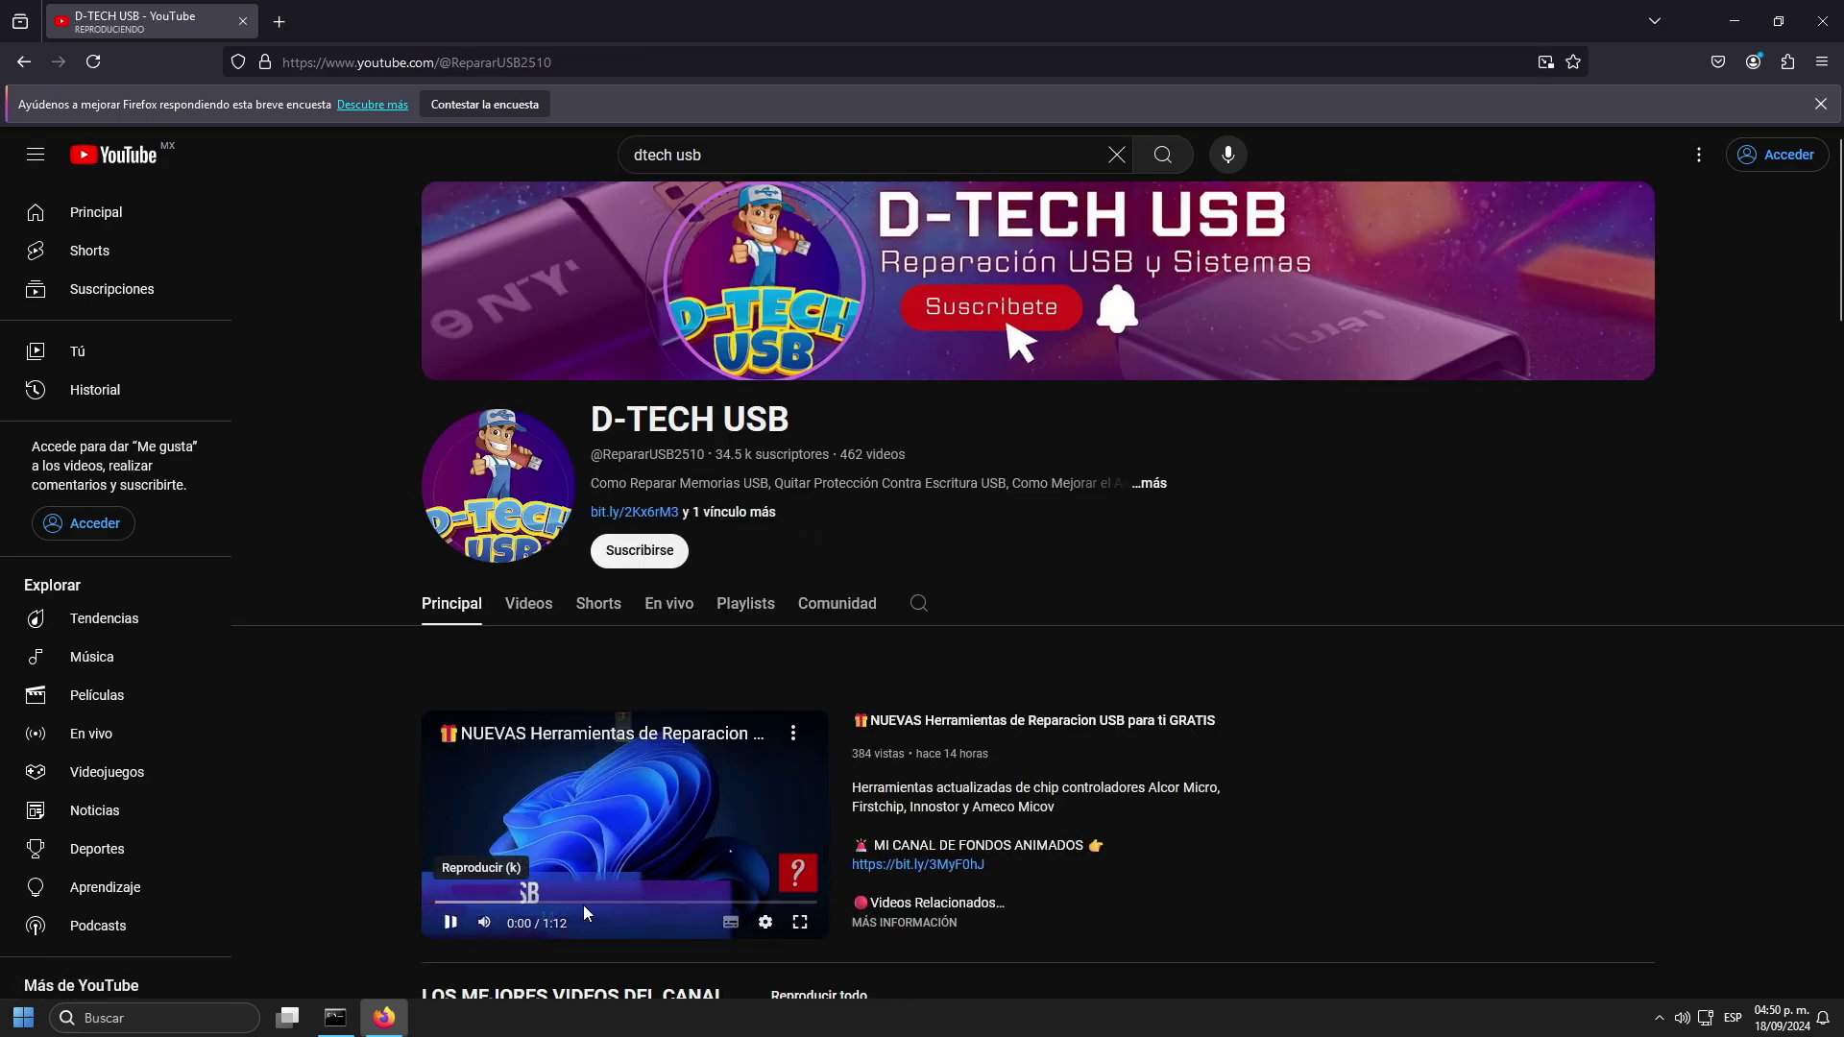
left_click(449, 922)
scroll(1098, 628, "down", 5)
scroll(1100, 634, "down", 10)
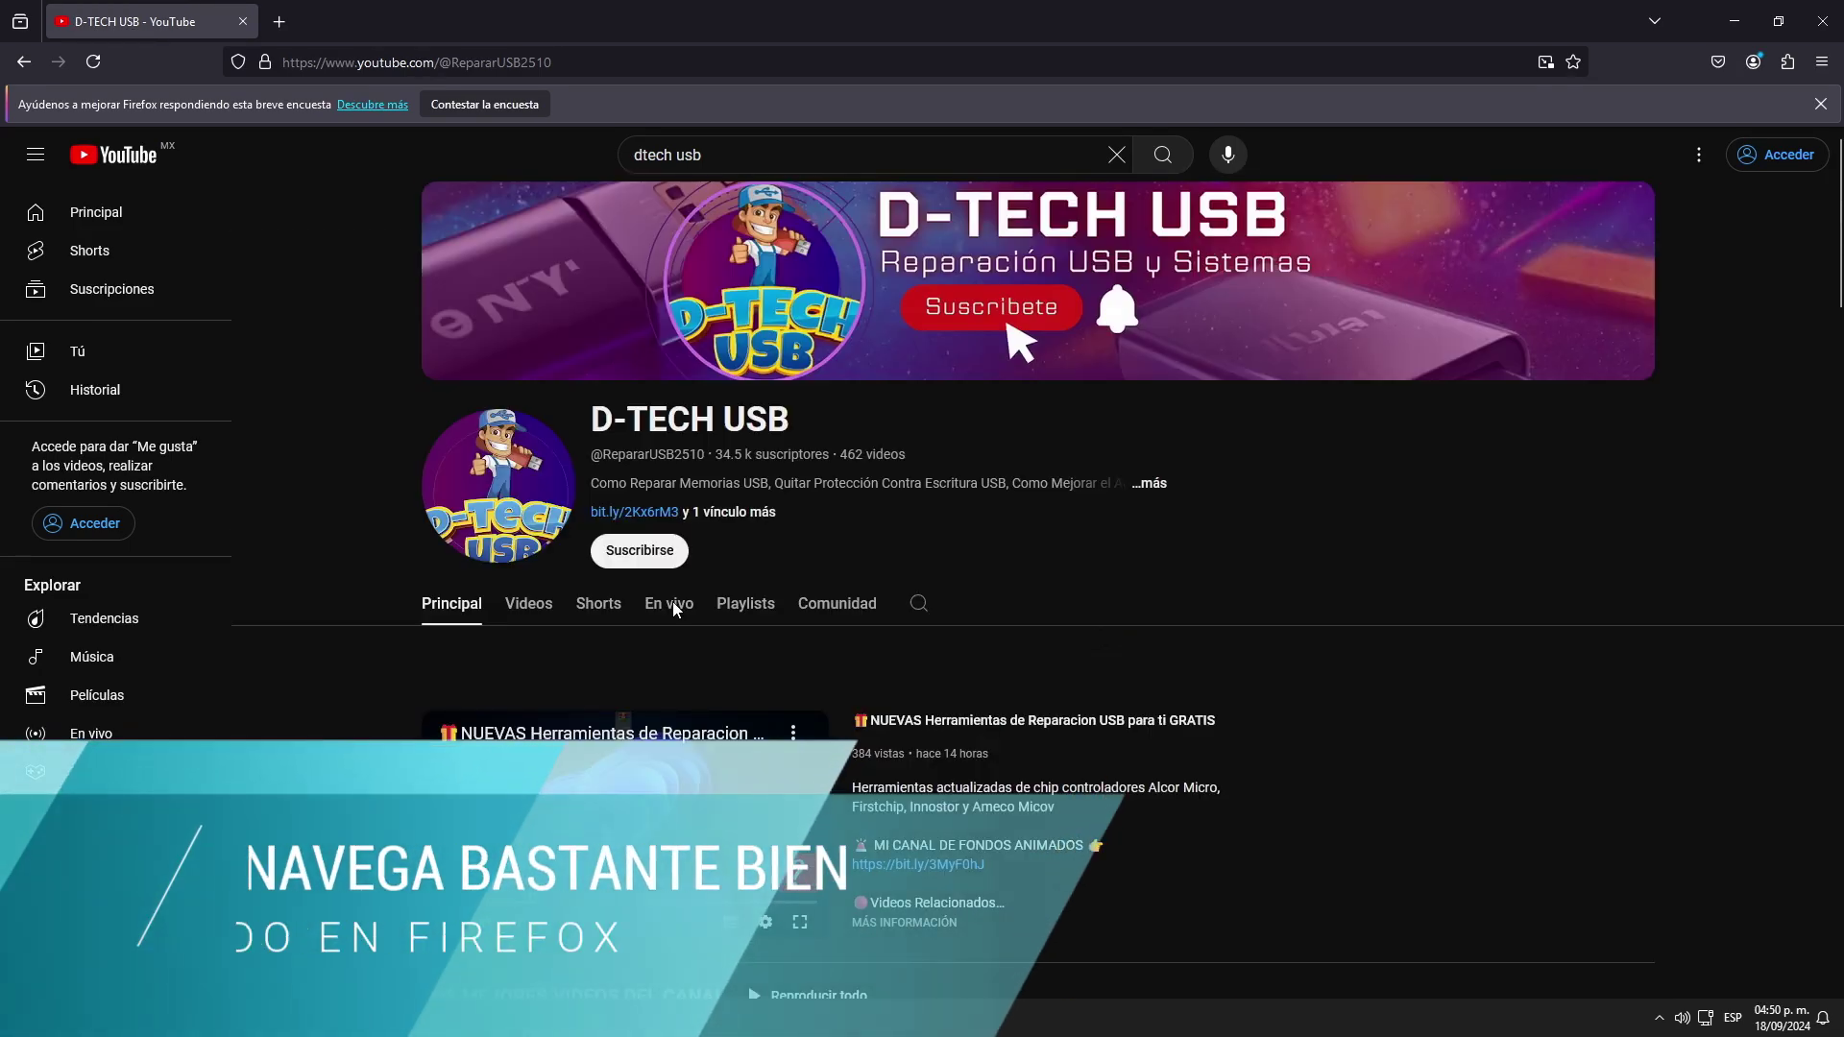
- Search for "pexels" in a new tab, open the Pexels site, and look through its free stock photos
left_click(279, 22)
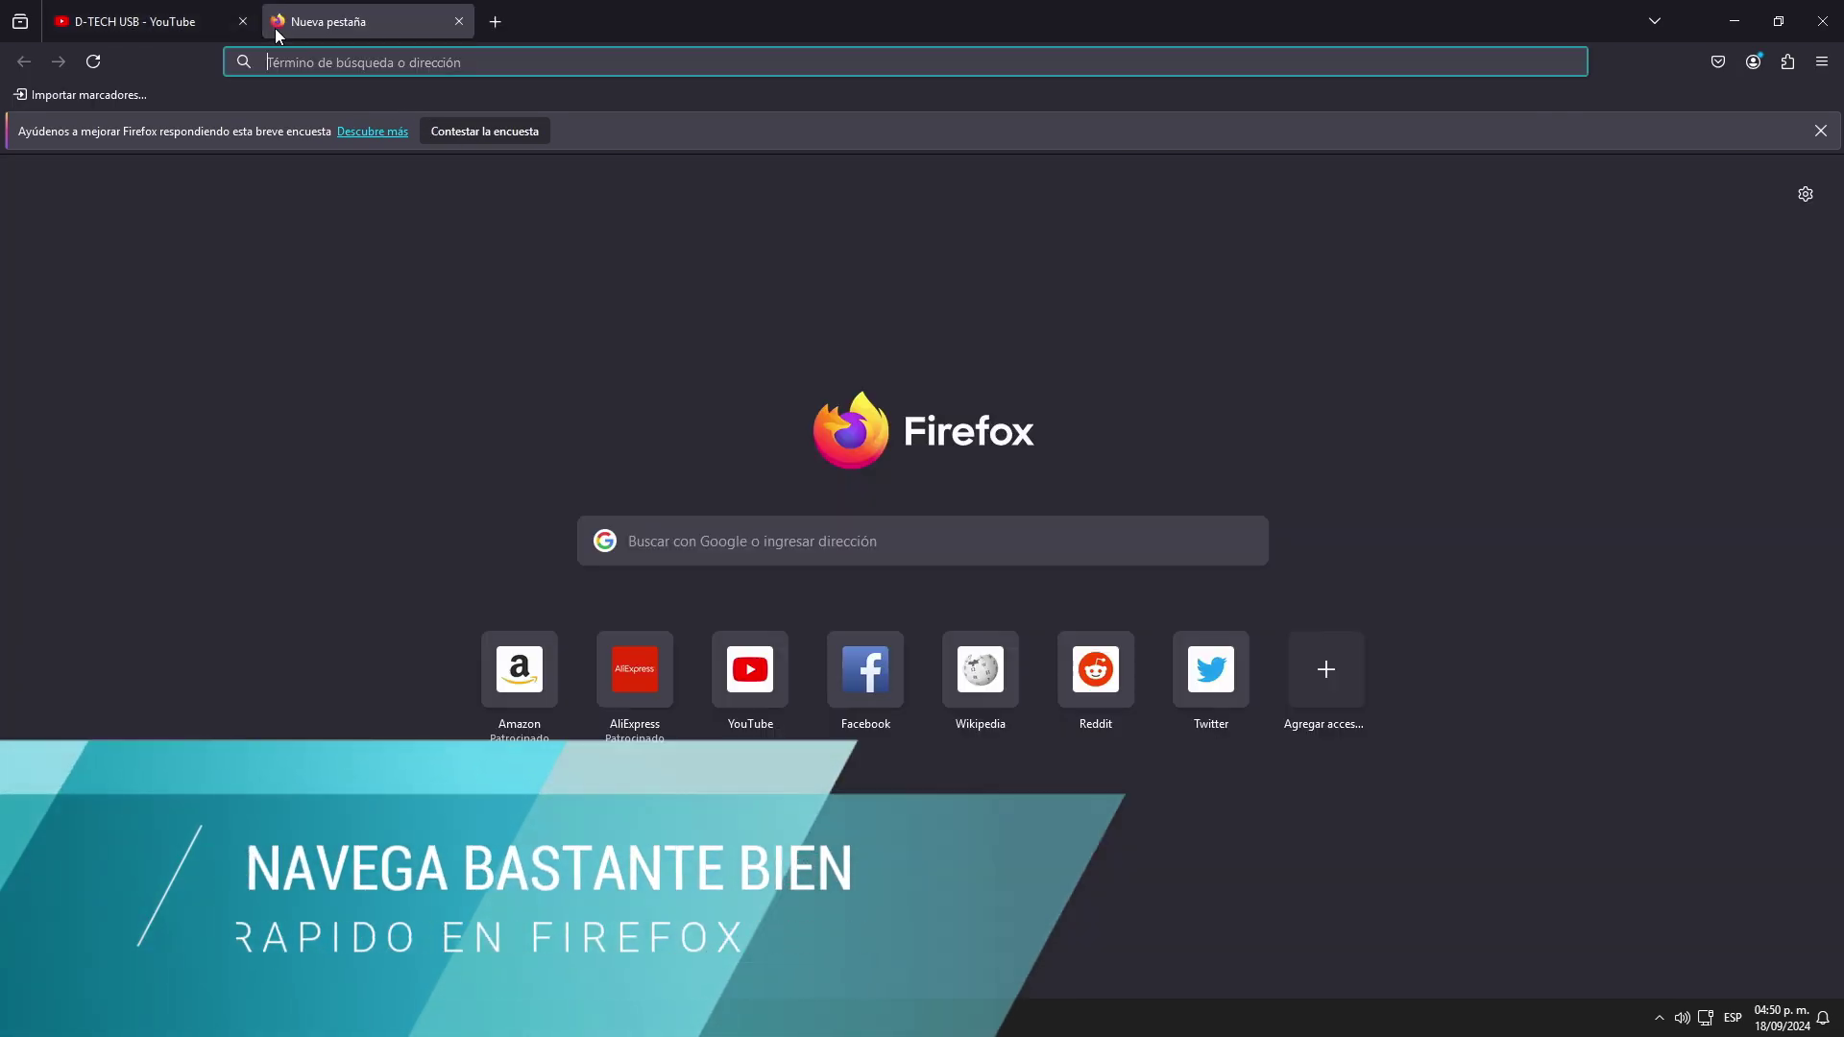
type("pexels")
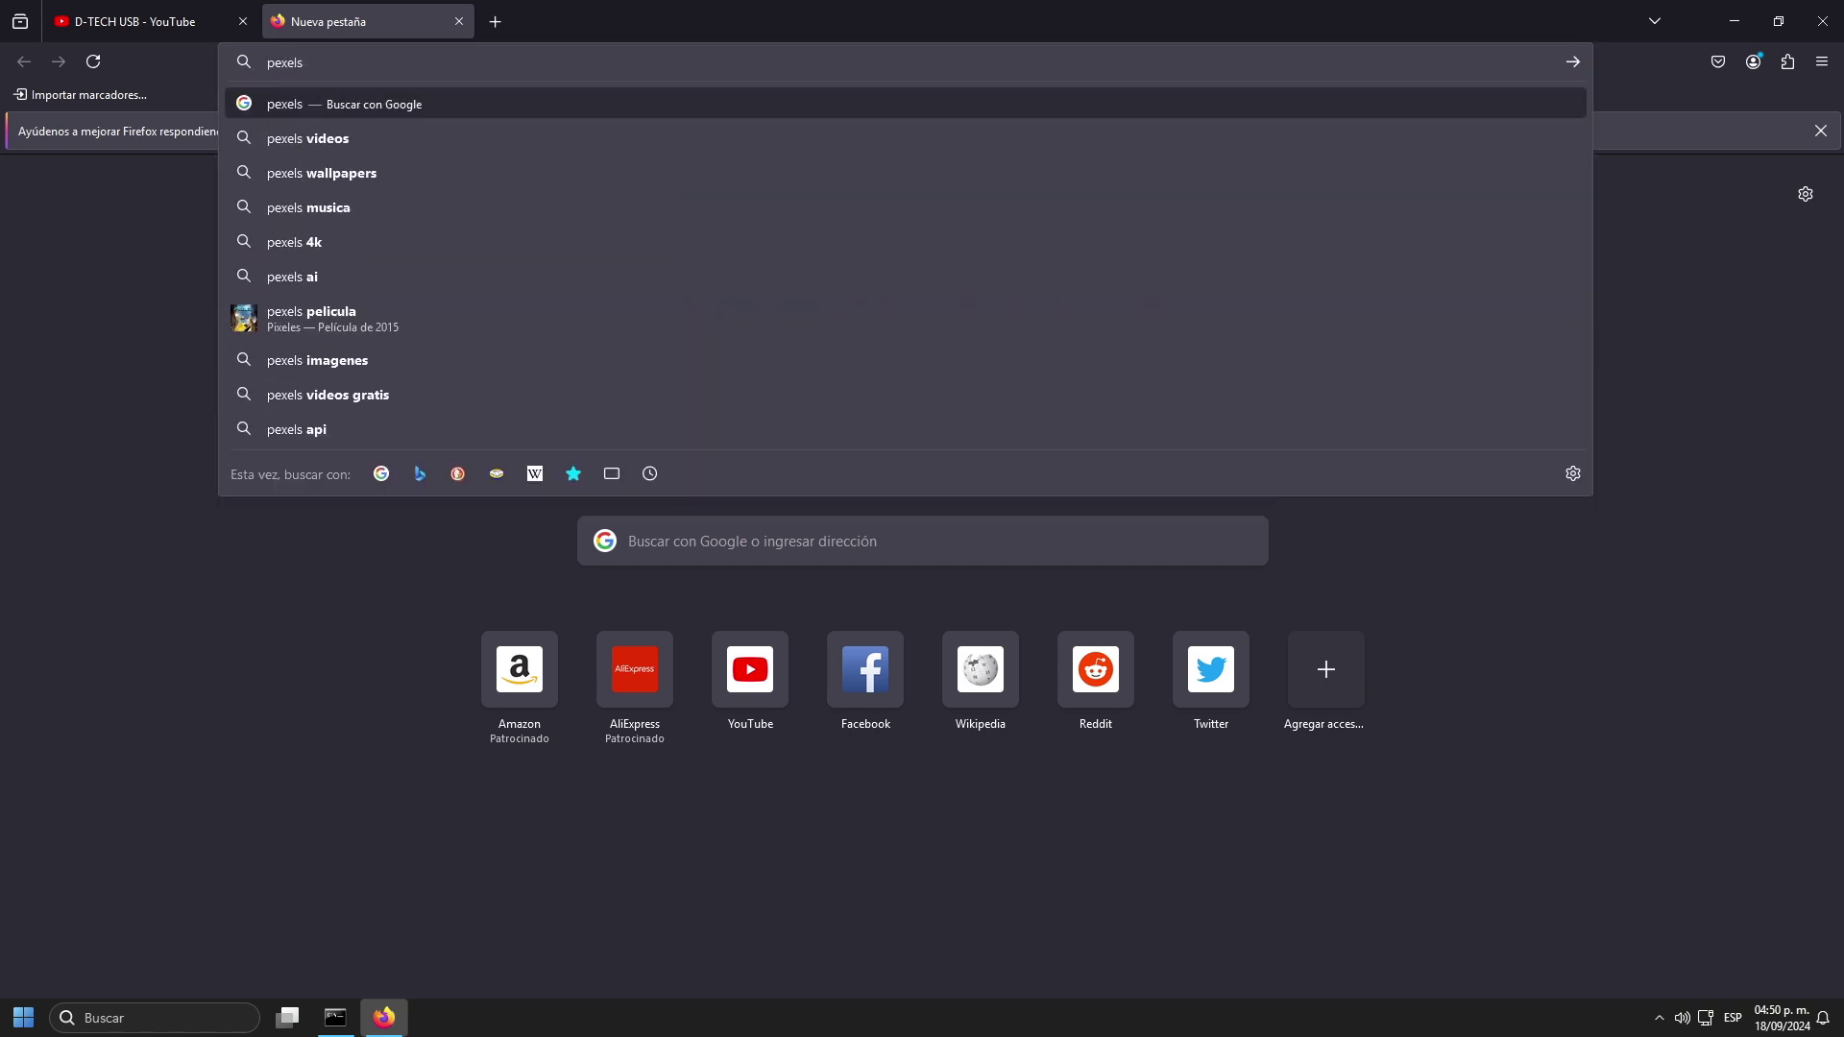
key("Return")
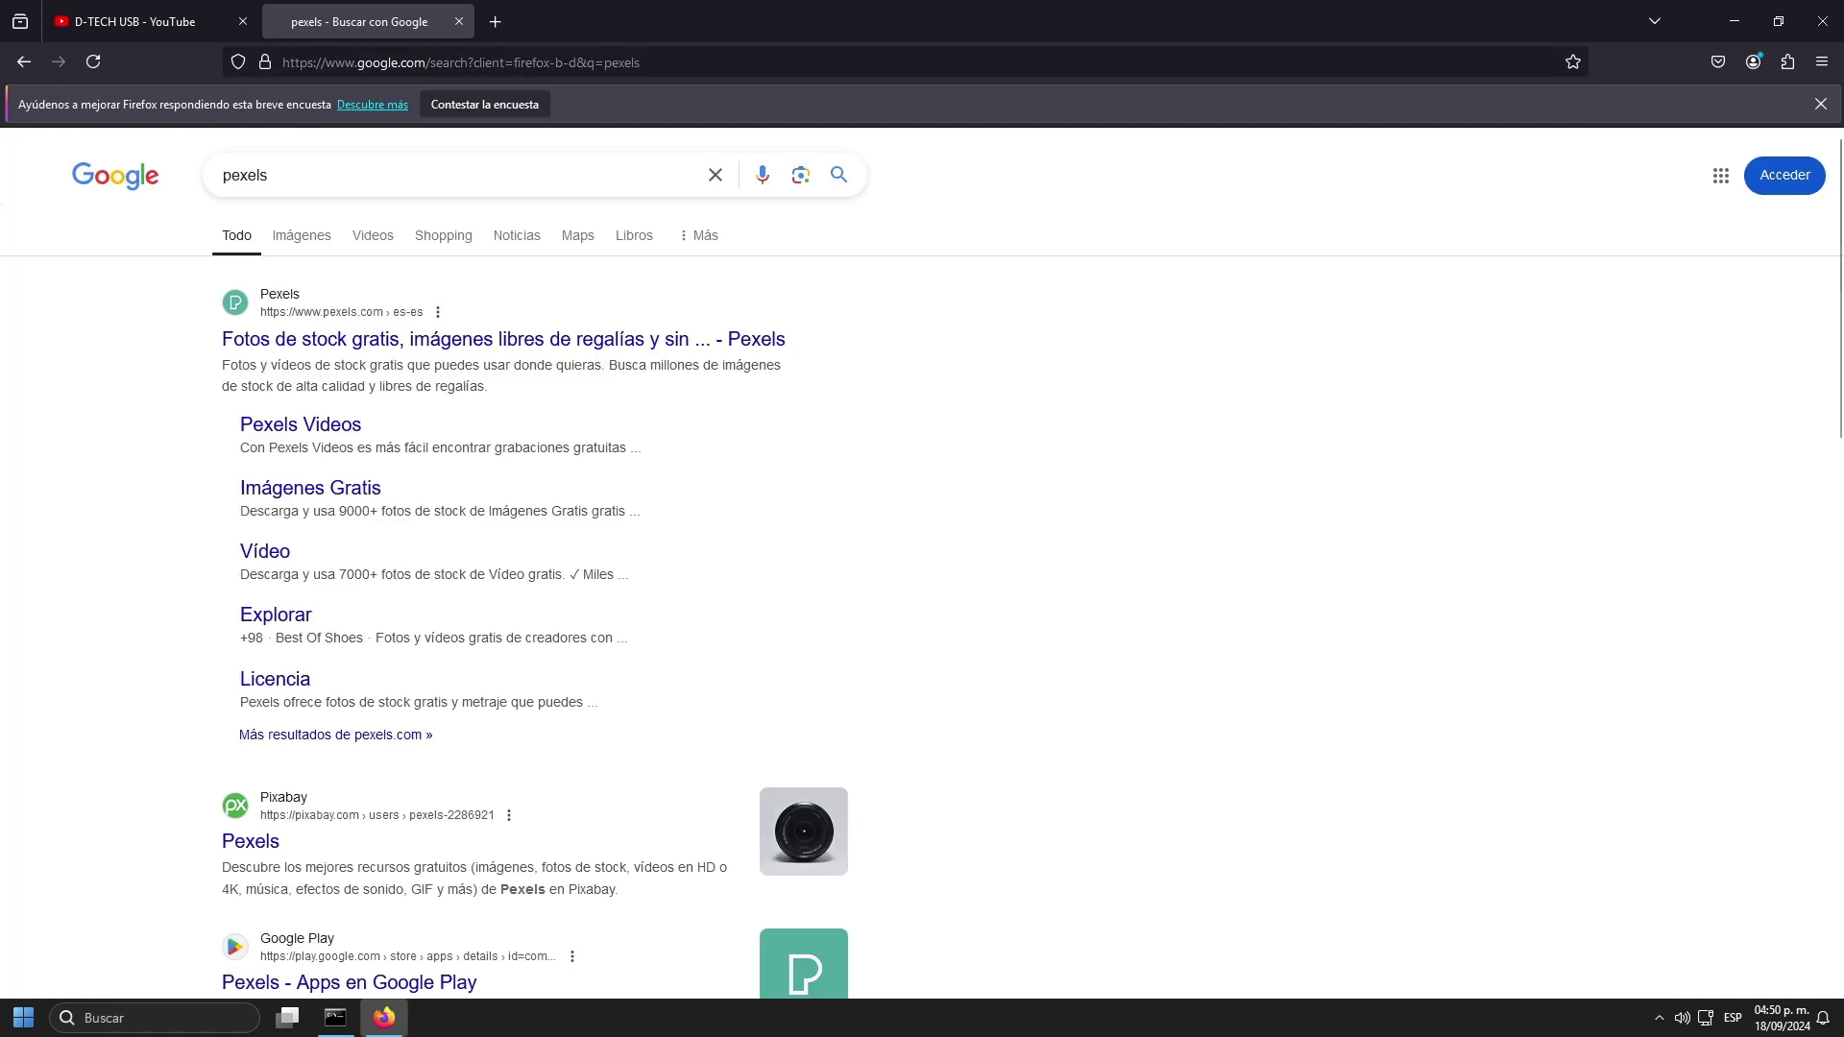
left_click(320, 350)
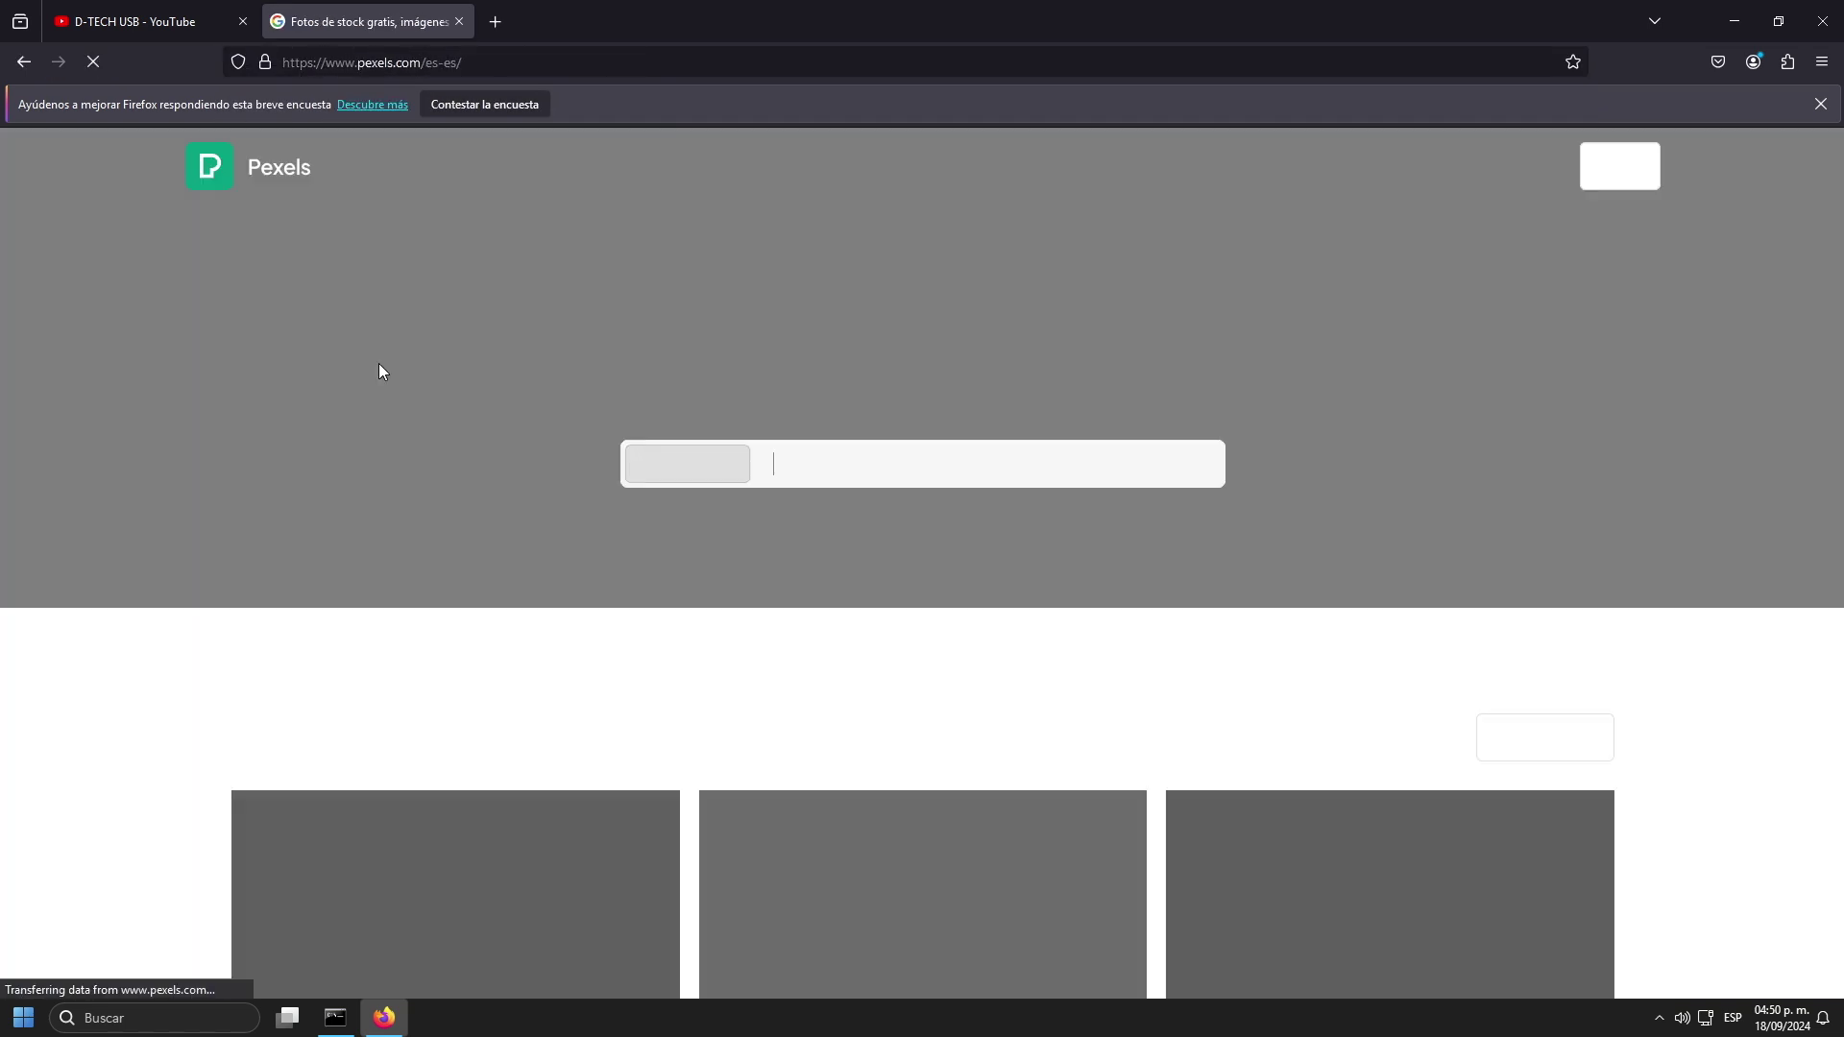
scroll(1038, 523, "down", 15)
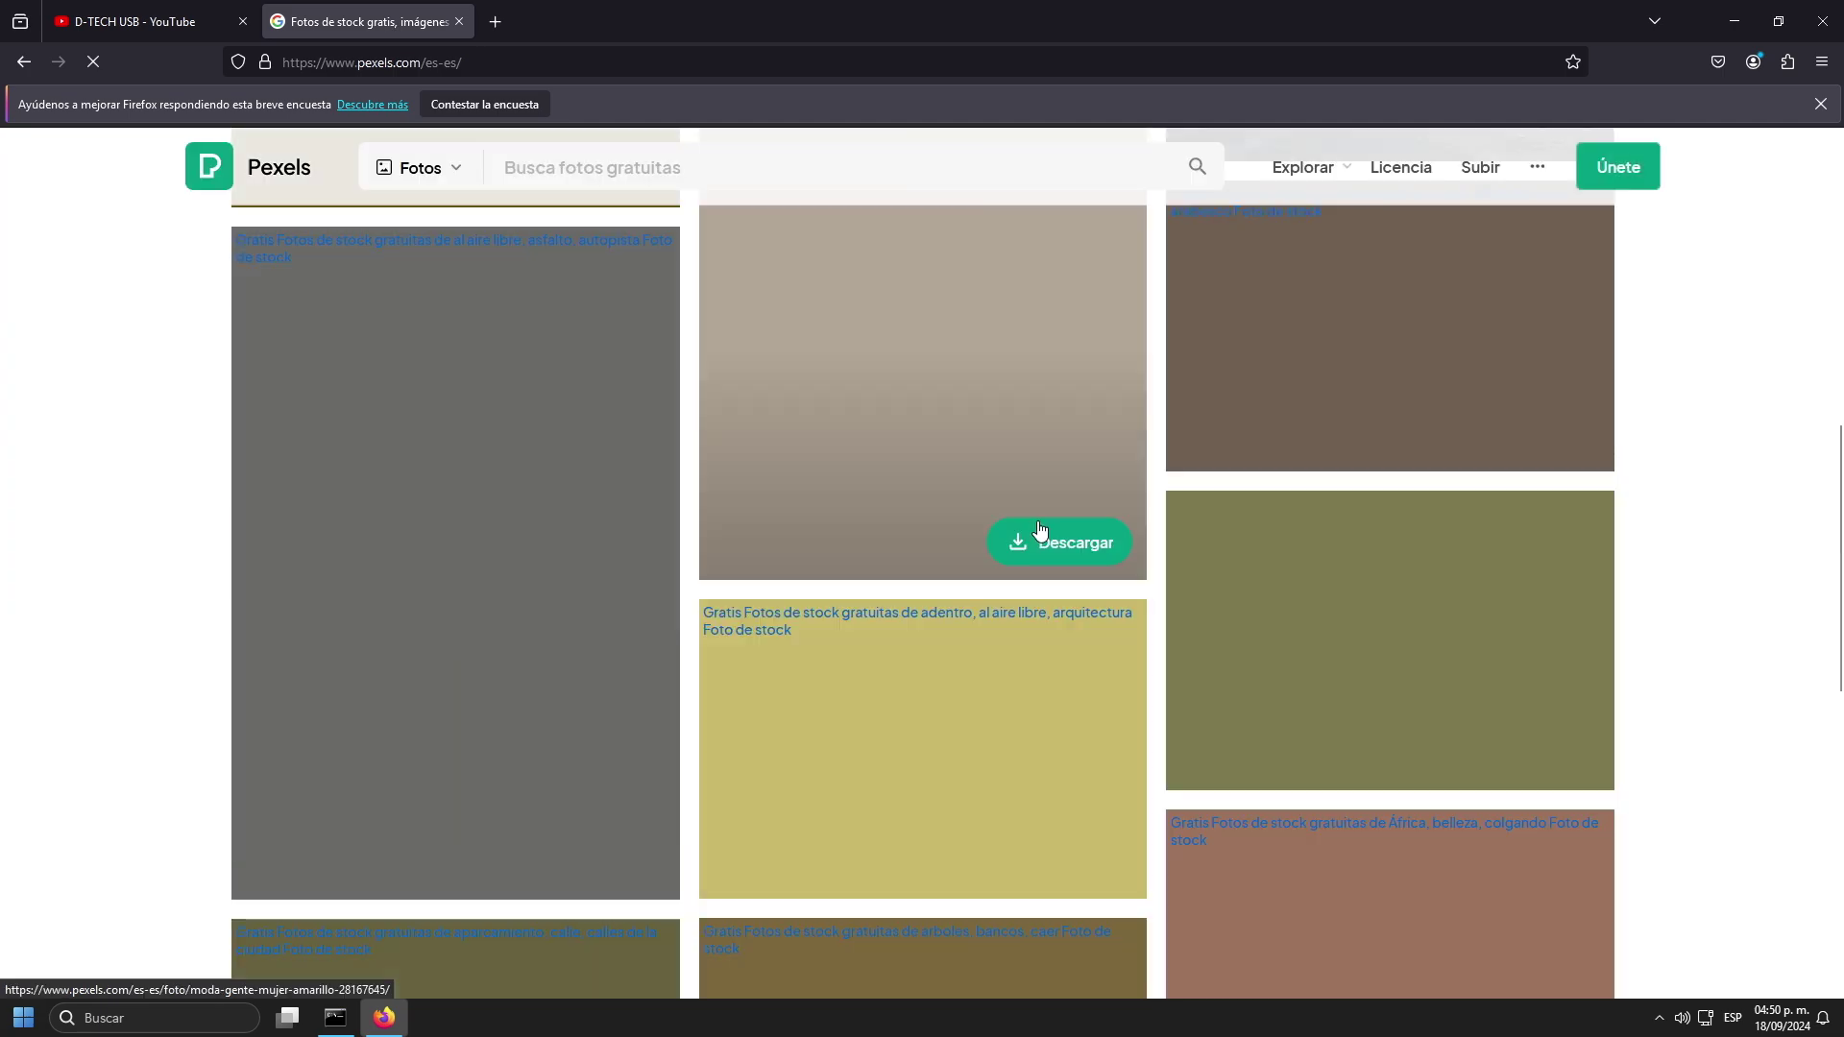
scroll(1038, 529, "up", 15)
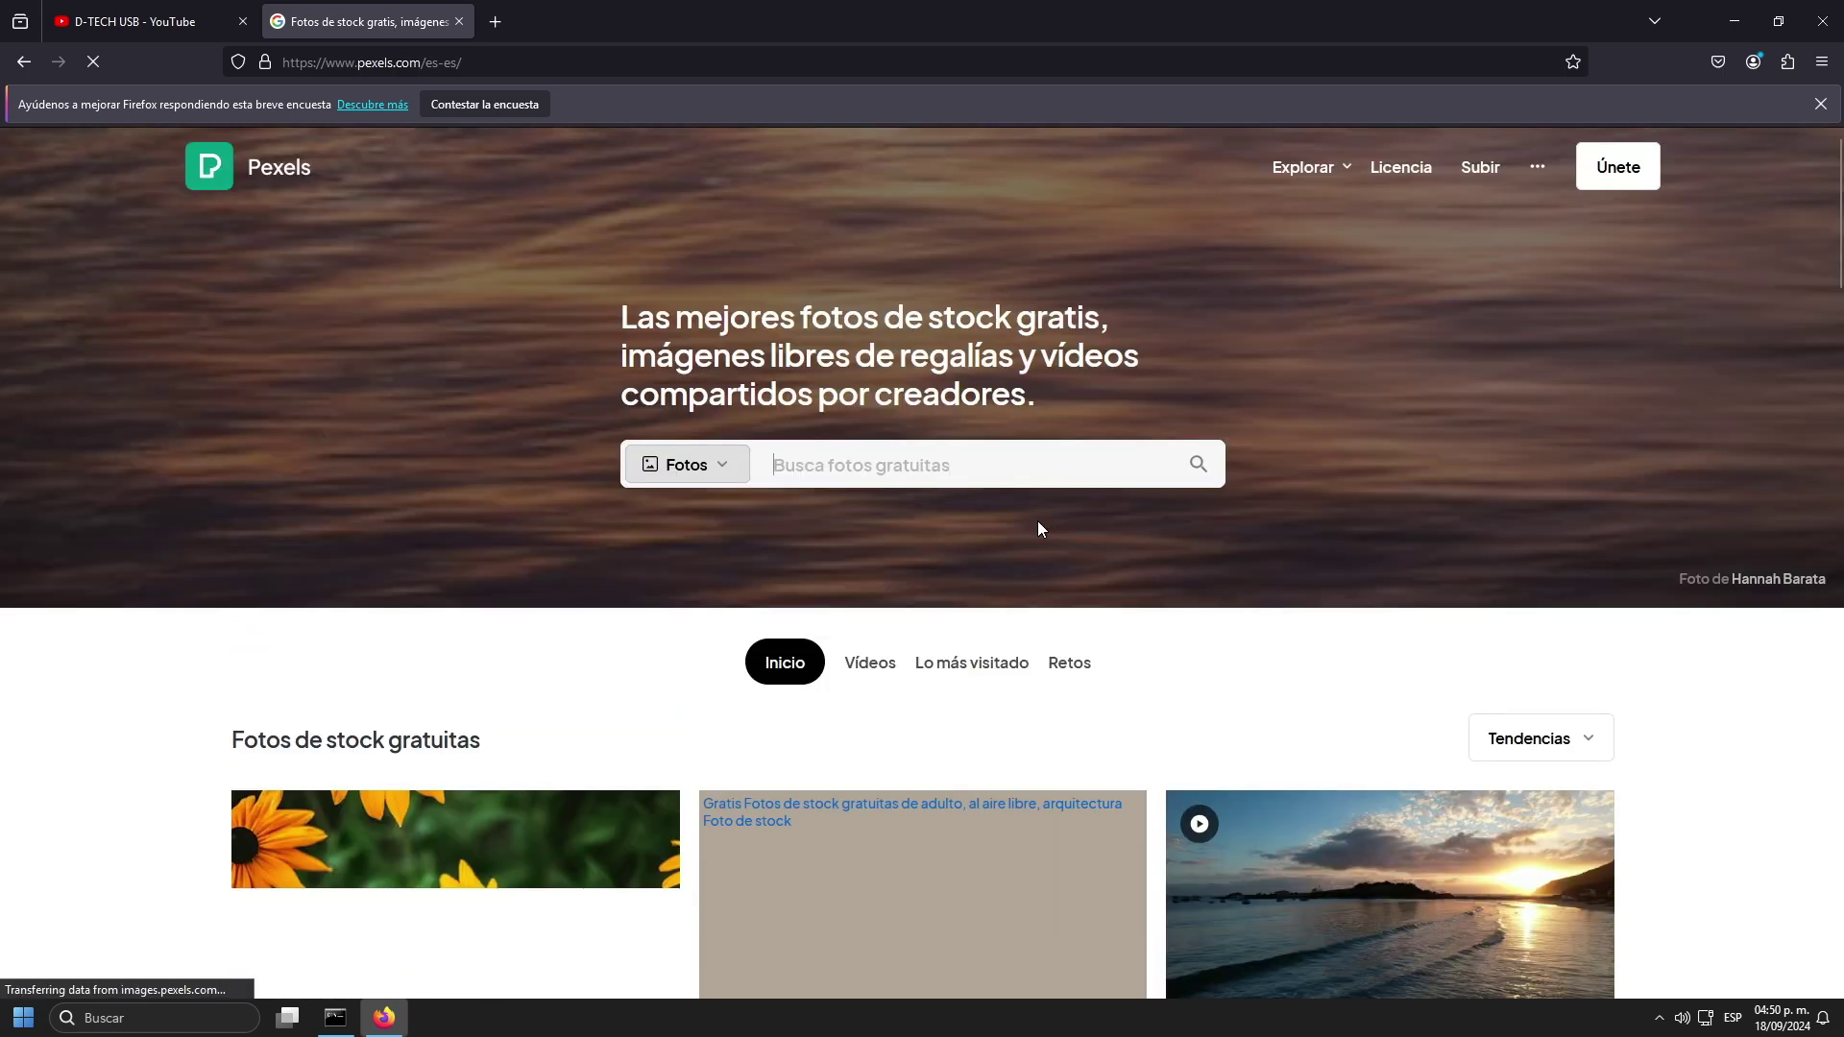
scroll(1038, 529, "down", 10)
scroll(1039, 529, "down", 5)
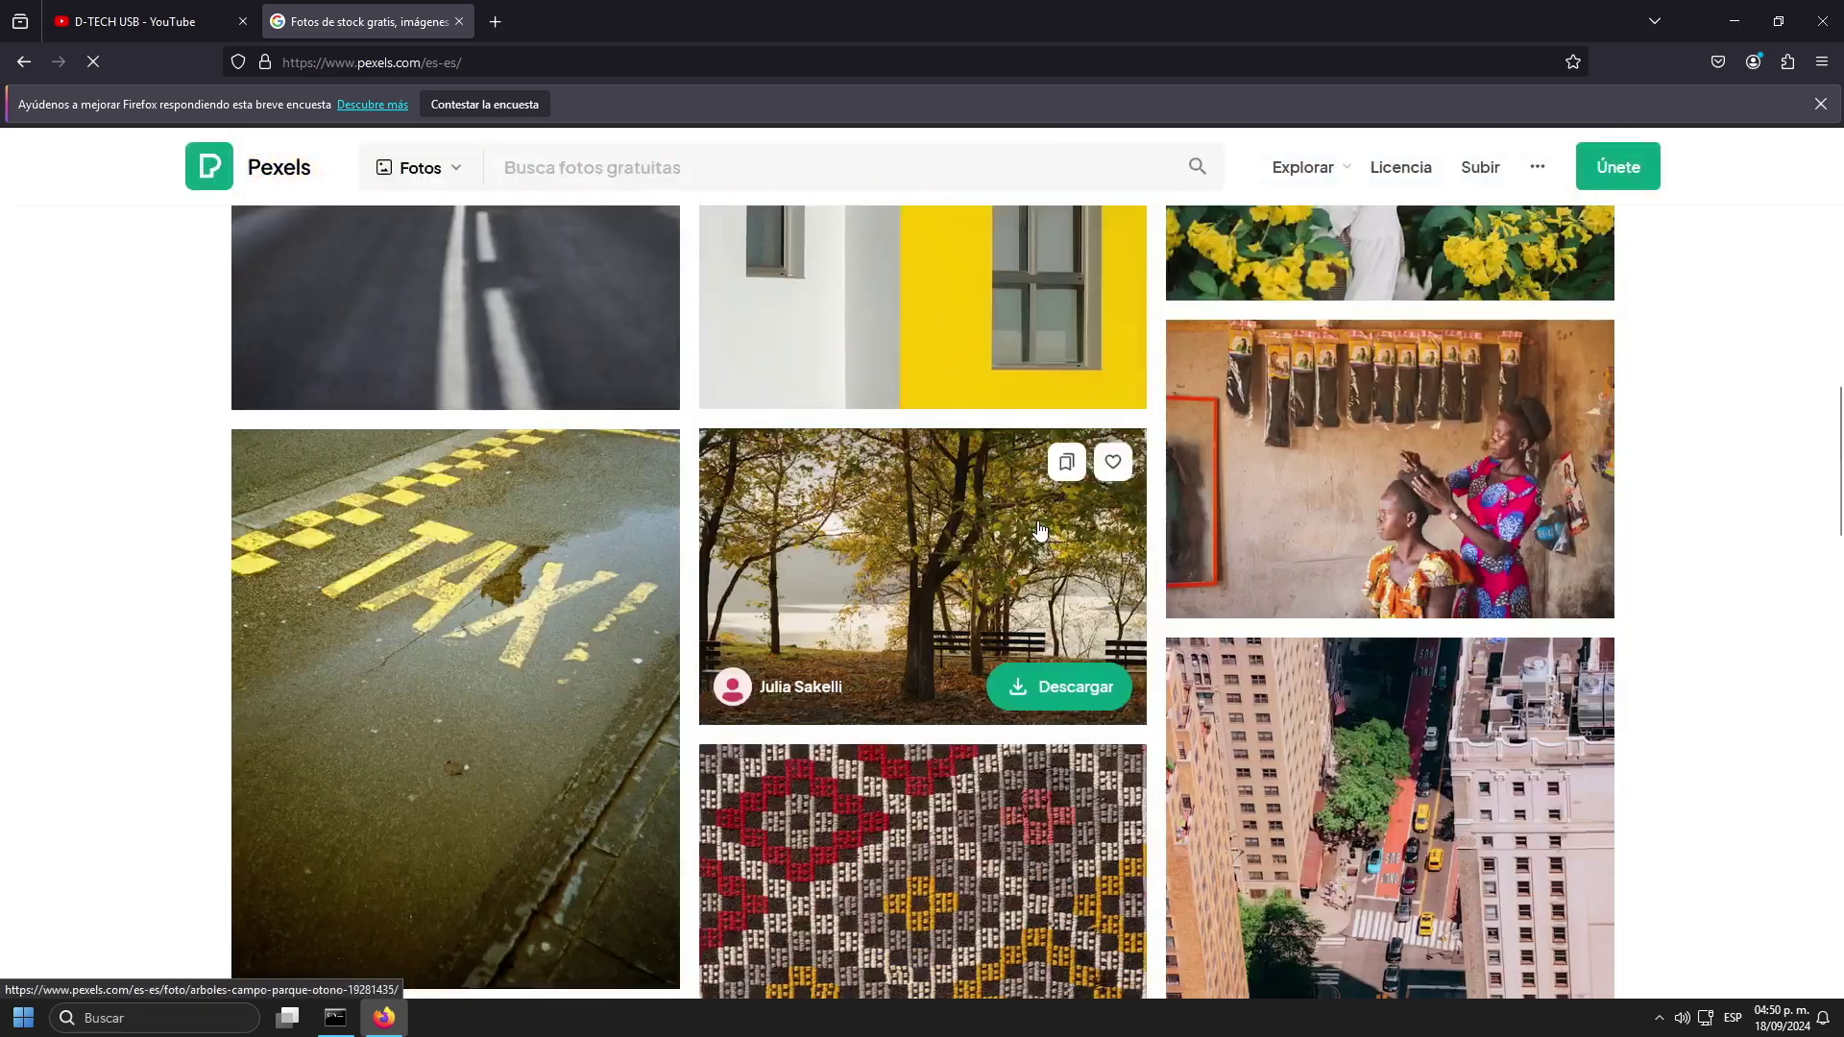
scroll(1038, 530, "up", 15)
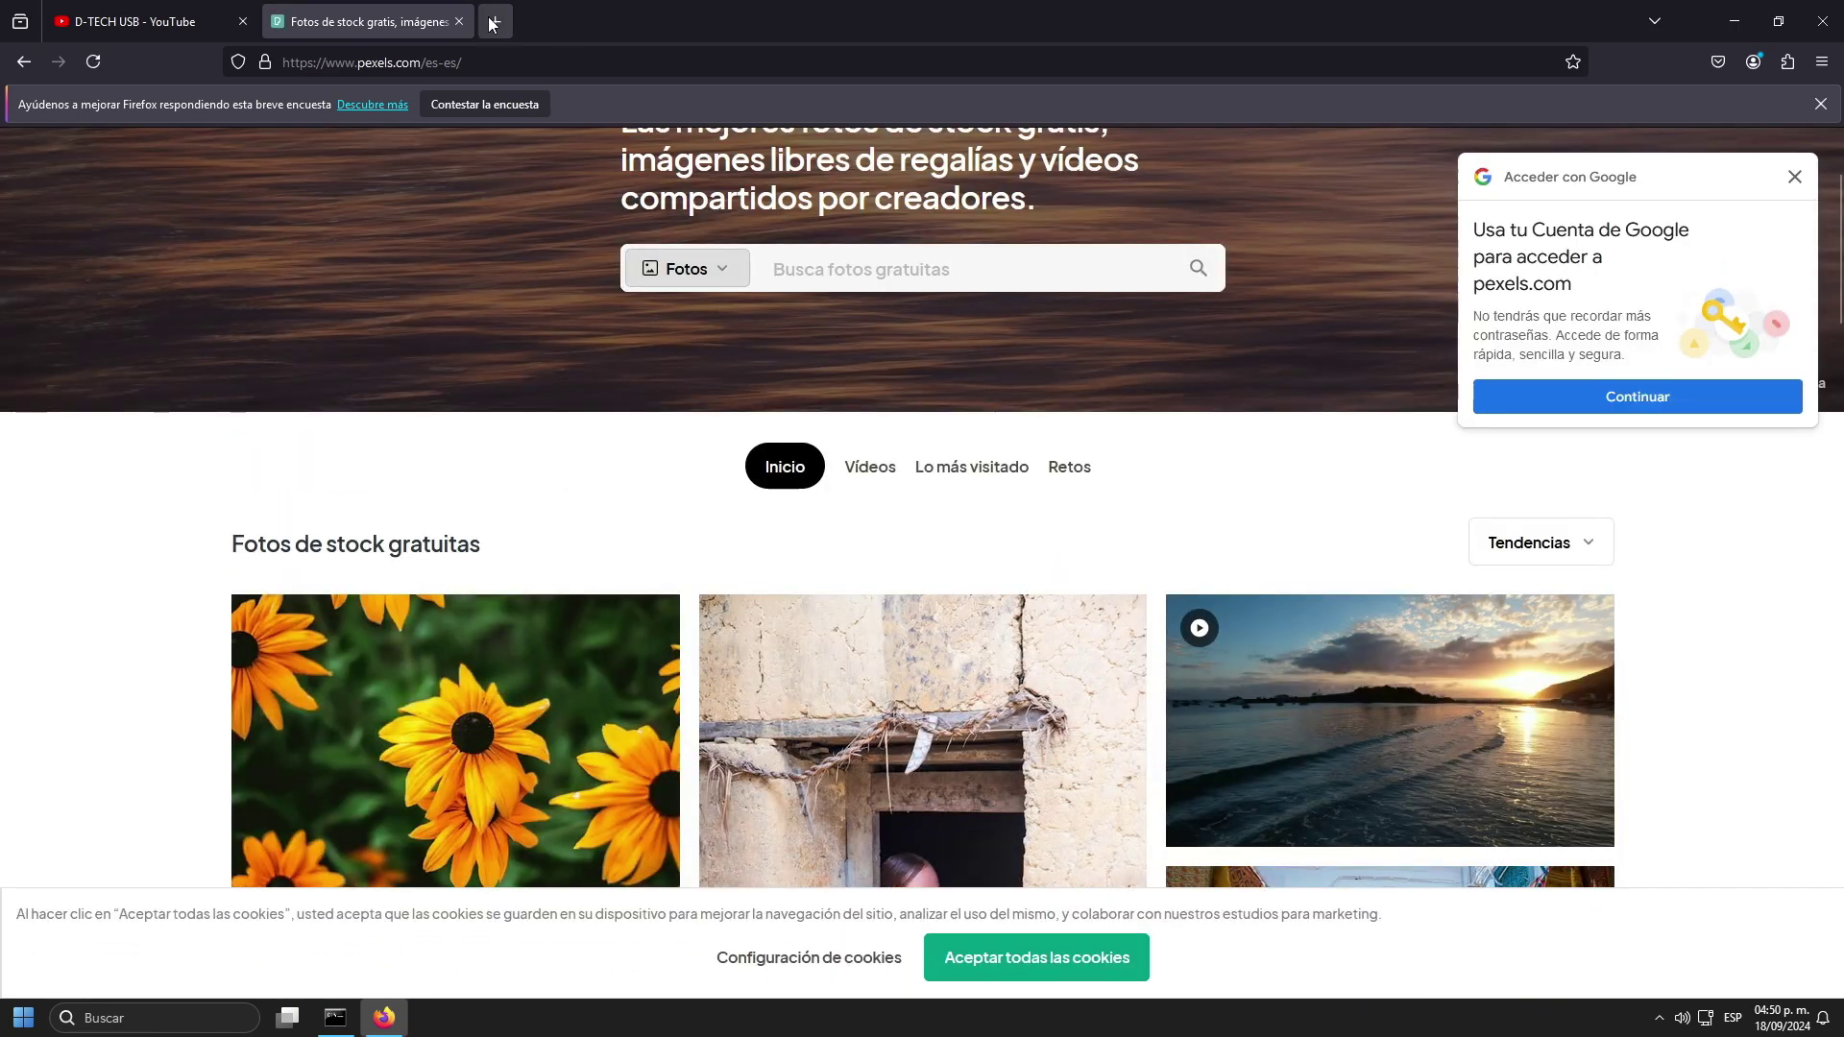
- Search for "audionautix" in a new tab, open the Audionautix site, and browse its home page without translating it
left_click(495, 21)
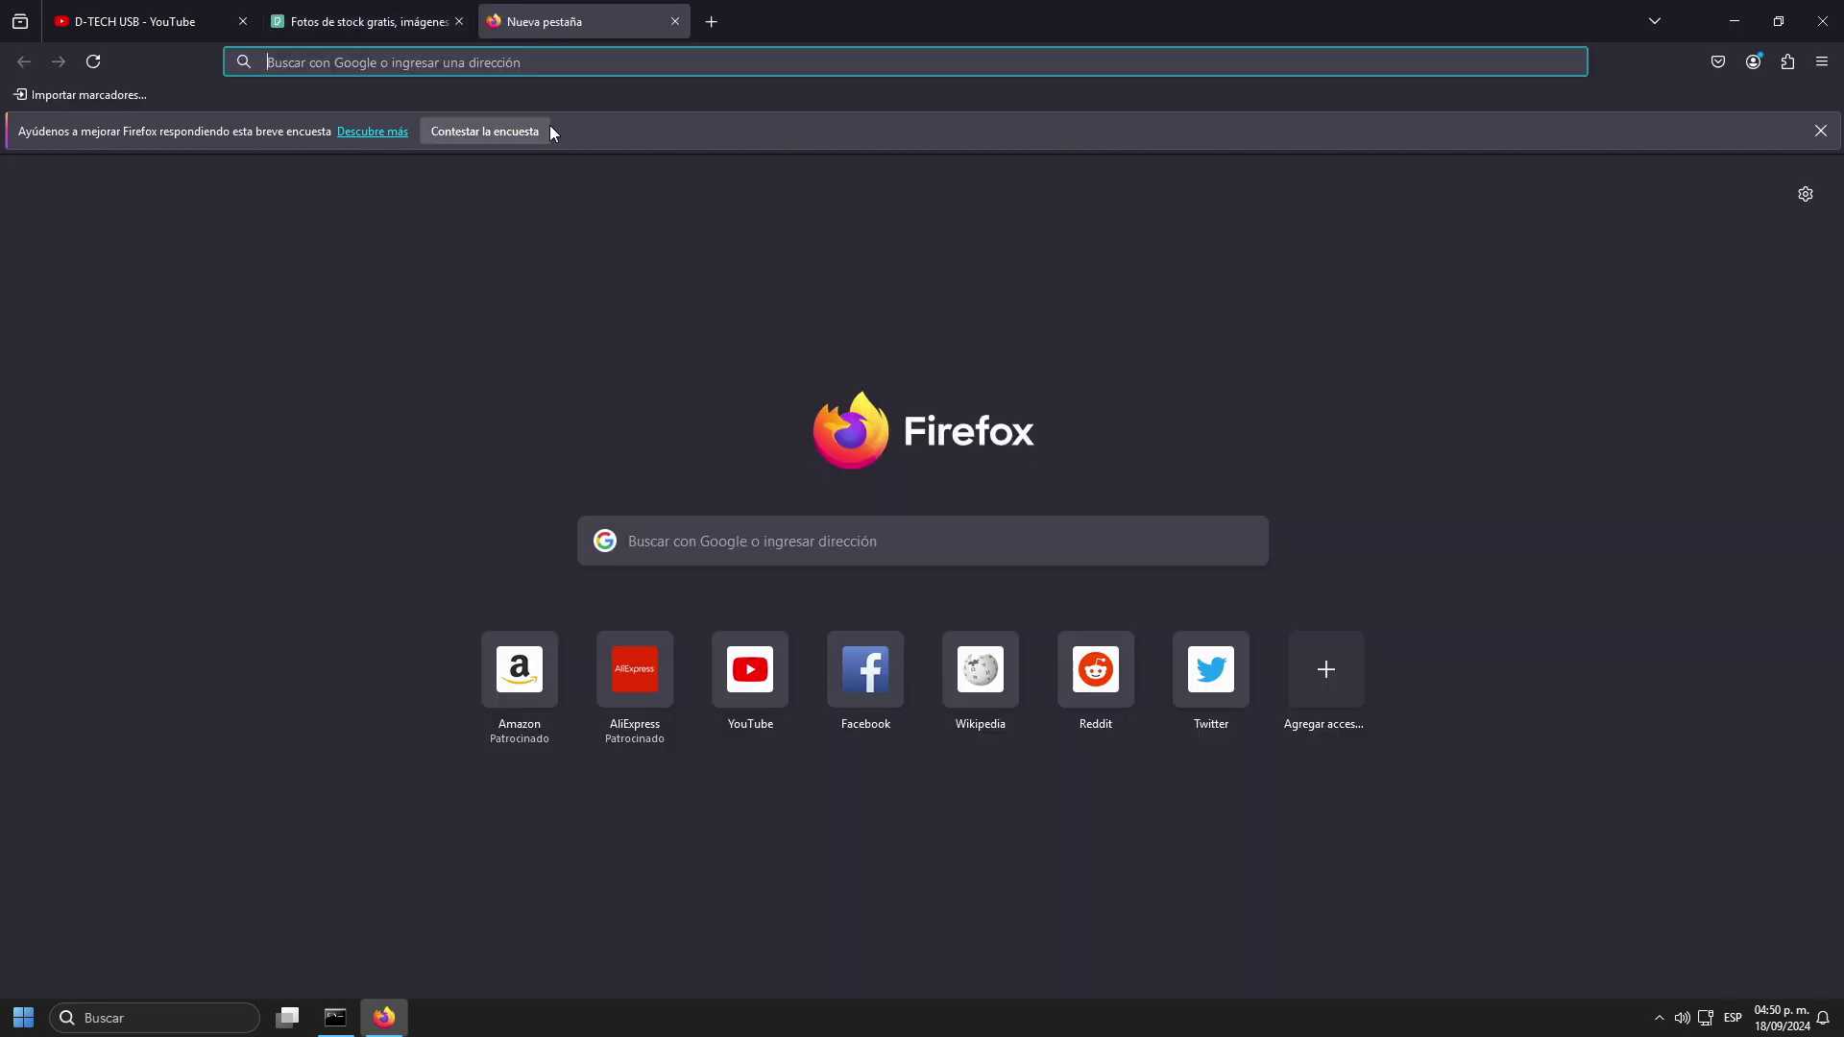
type("audionau")
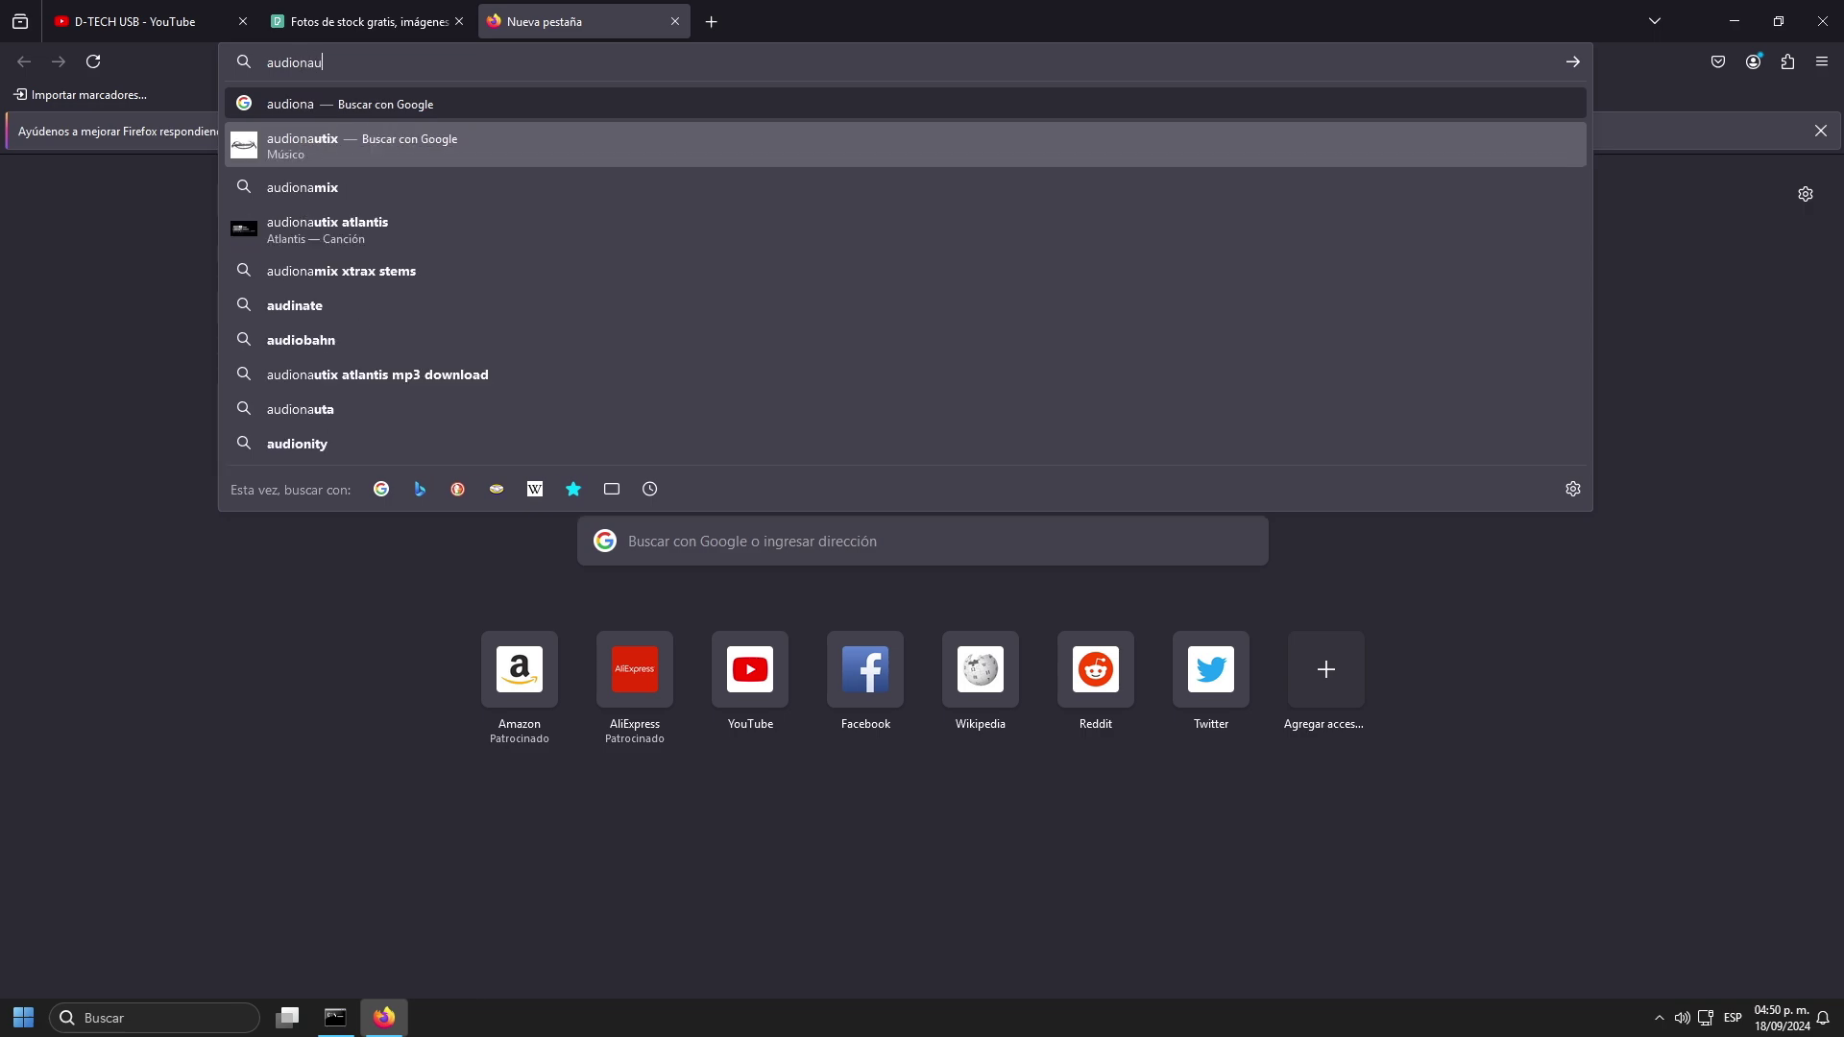
type("tix")
key("Return")
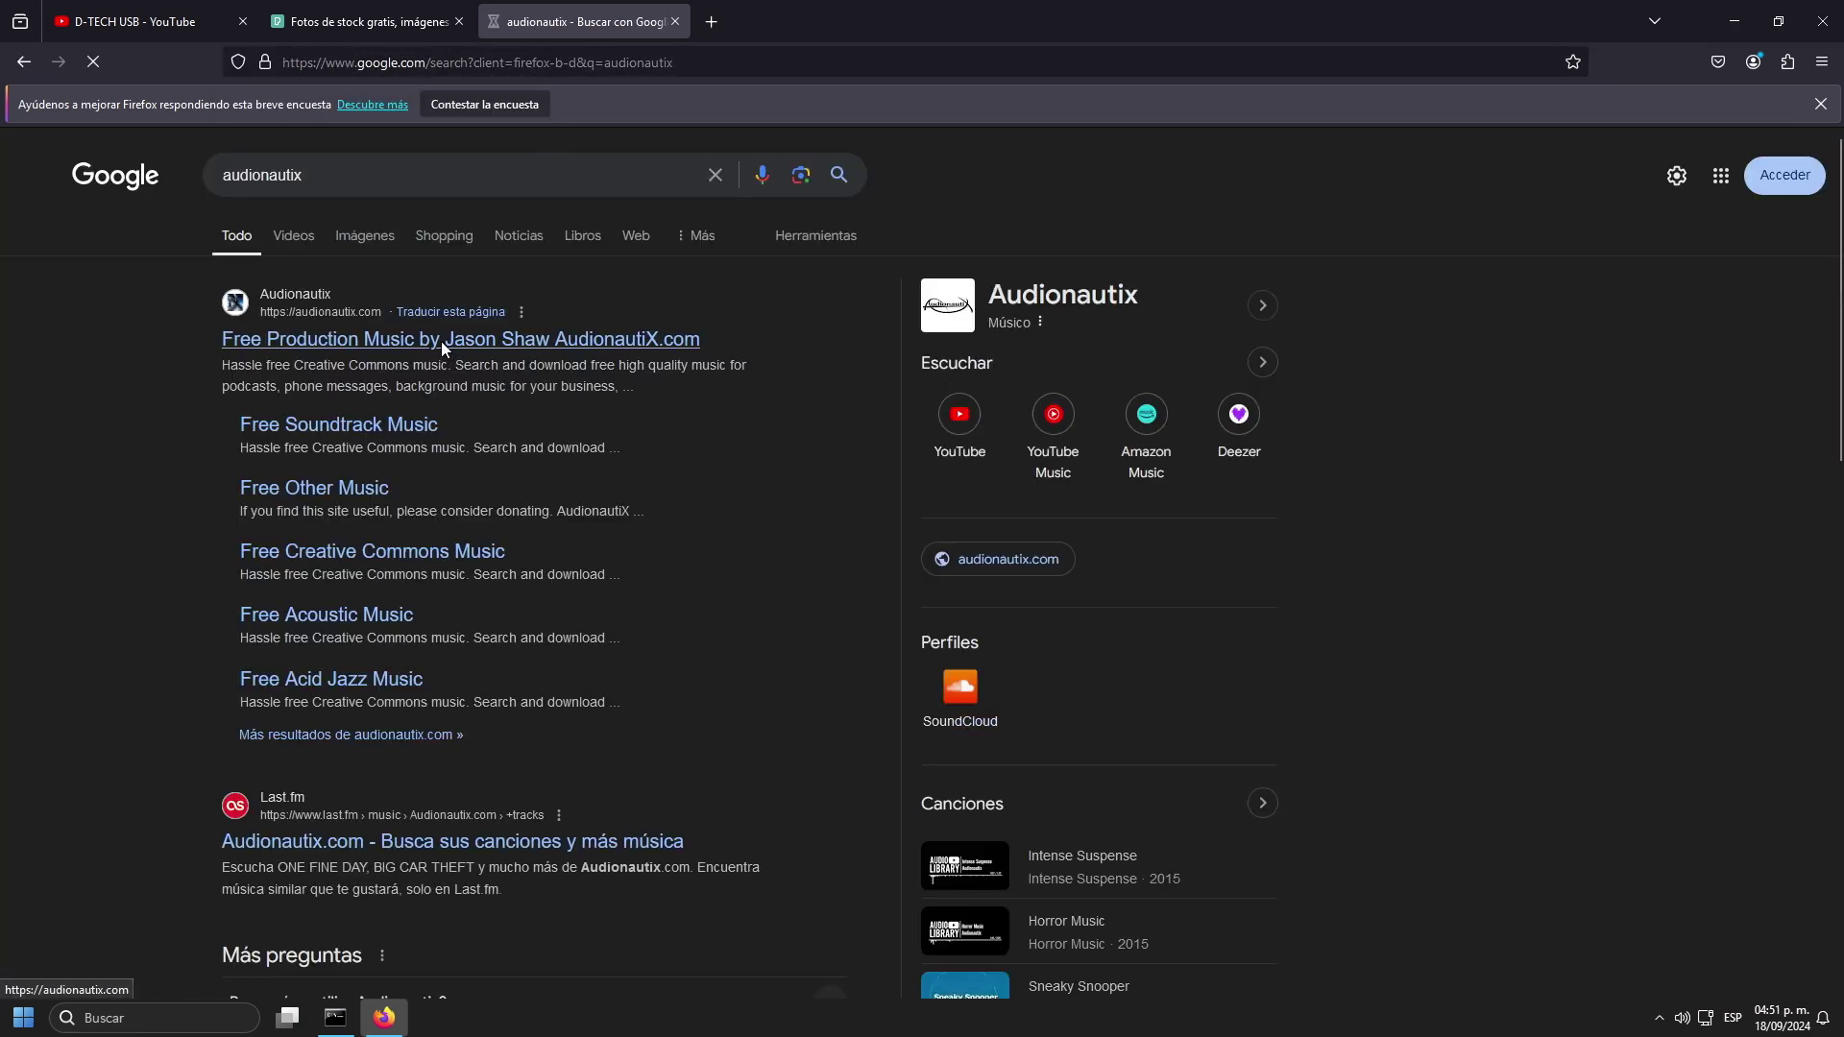
left_click(440, 342)
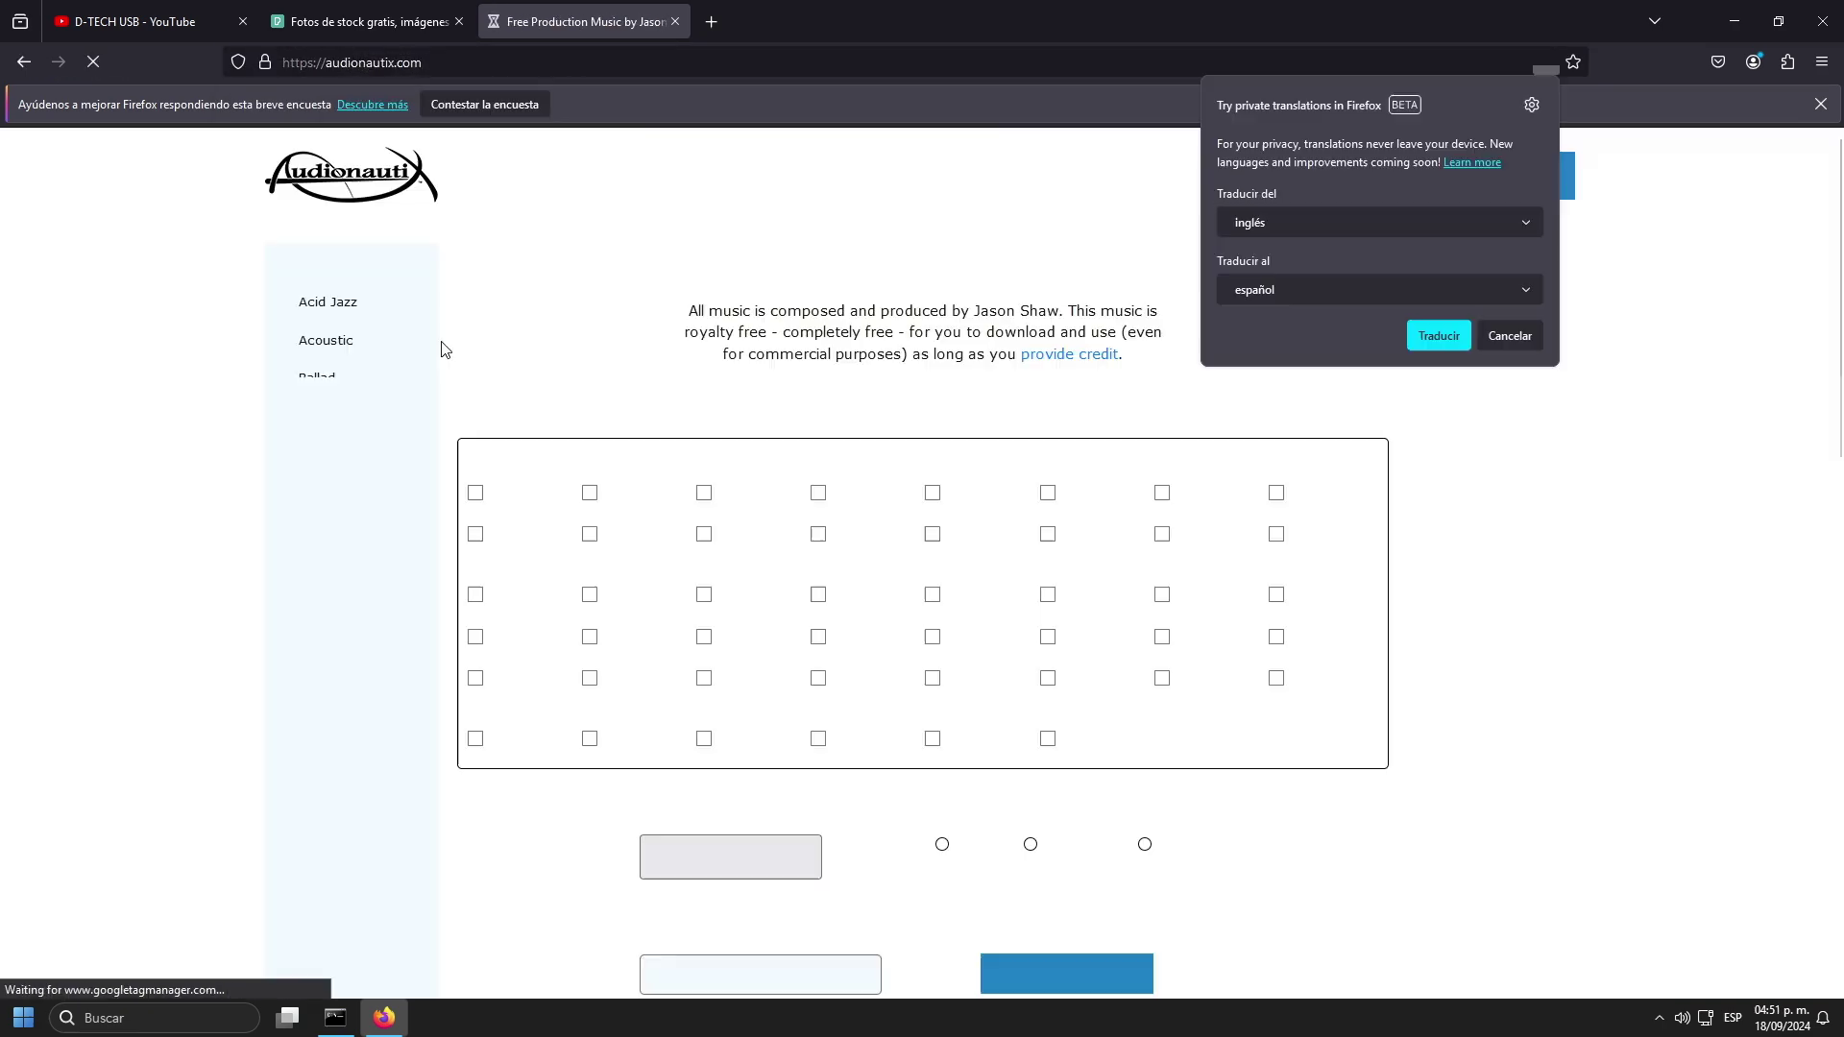
left_click(1508, 344)
scroll(1050, 506, "down", 10)
scroll(1049, 508, "up", 10)
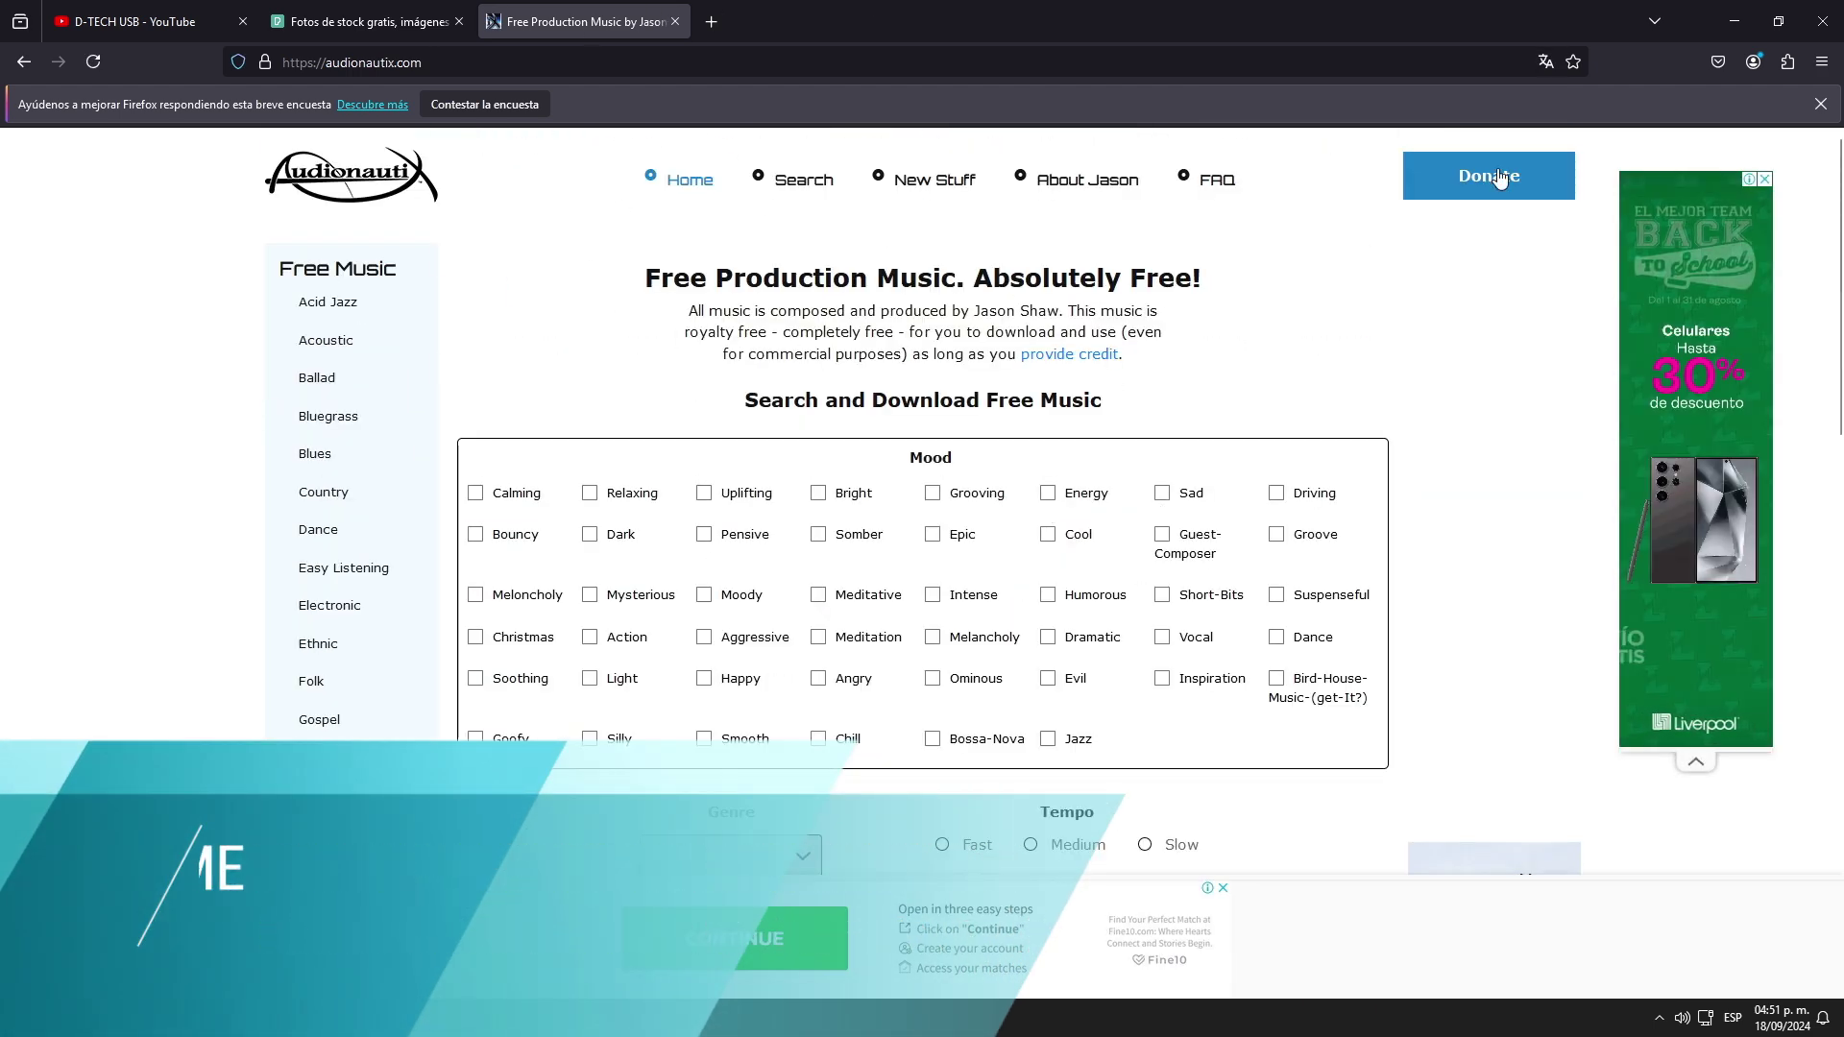
- Minimize Firefox and close the Ghost Toolbox window
left_click(1735, 22)
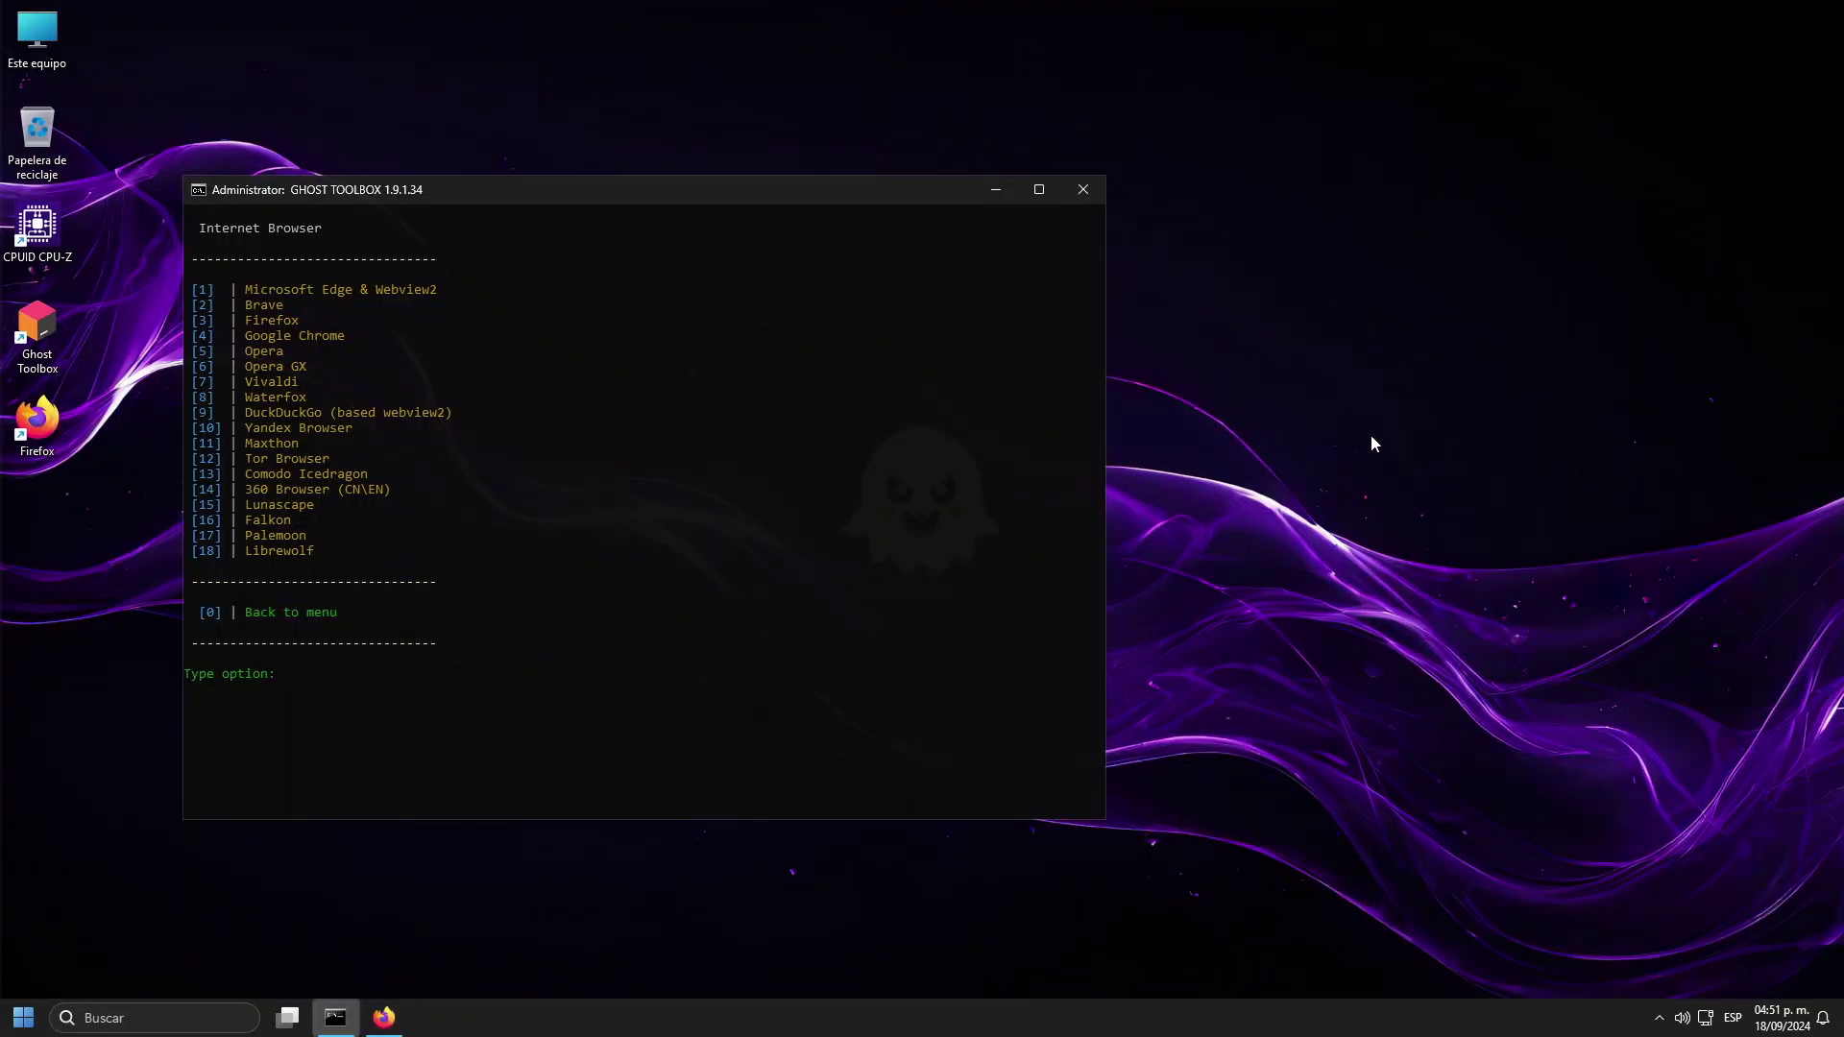
left_click(1096, 189)
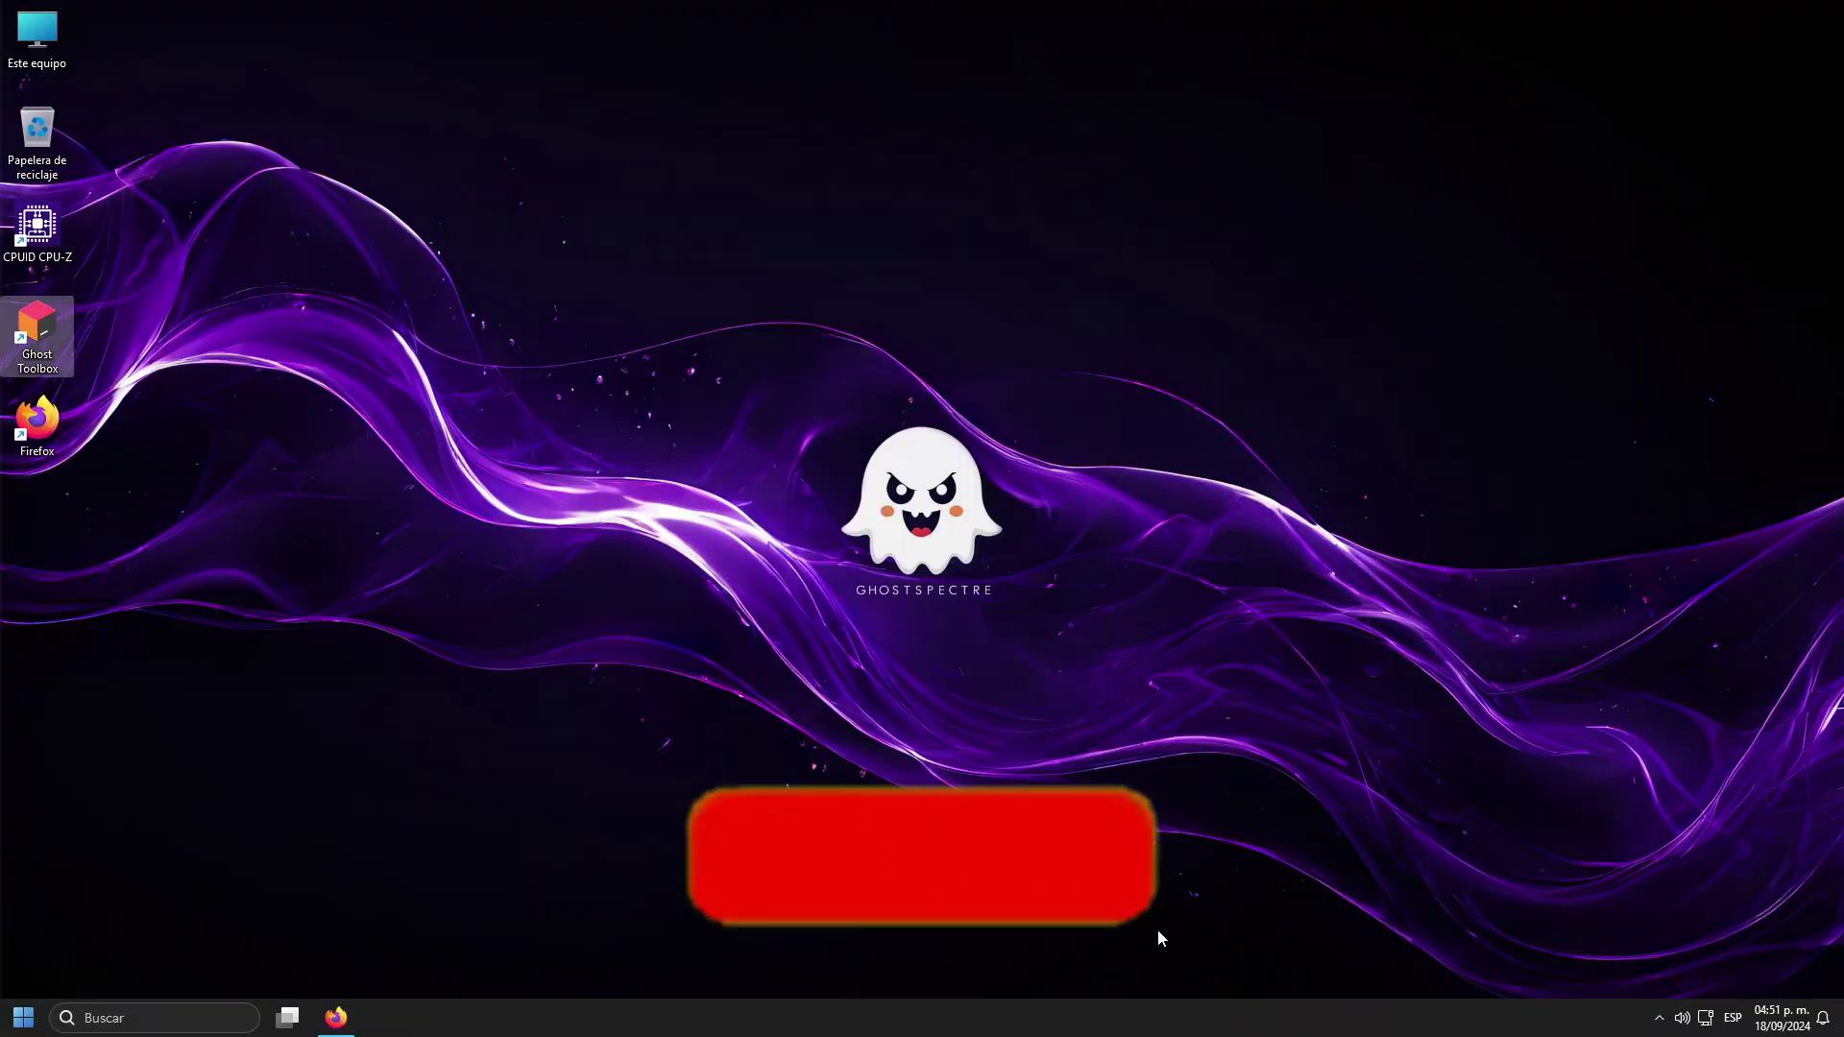
- Check the running processes and the CPU and memory performance in Task Manager with Firefox open, and close it
right_click(1153, 1008)
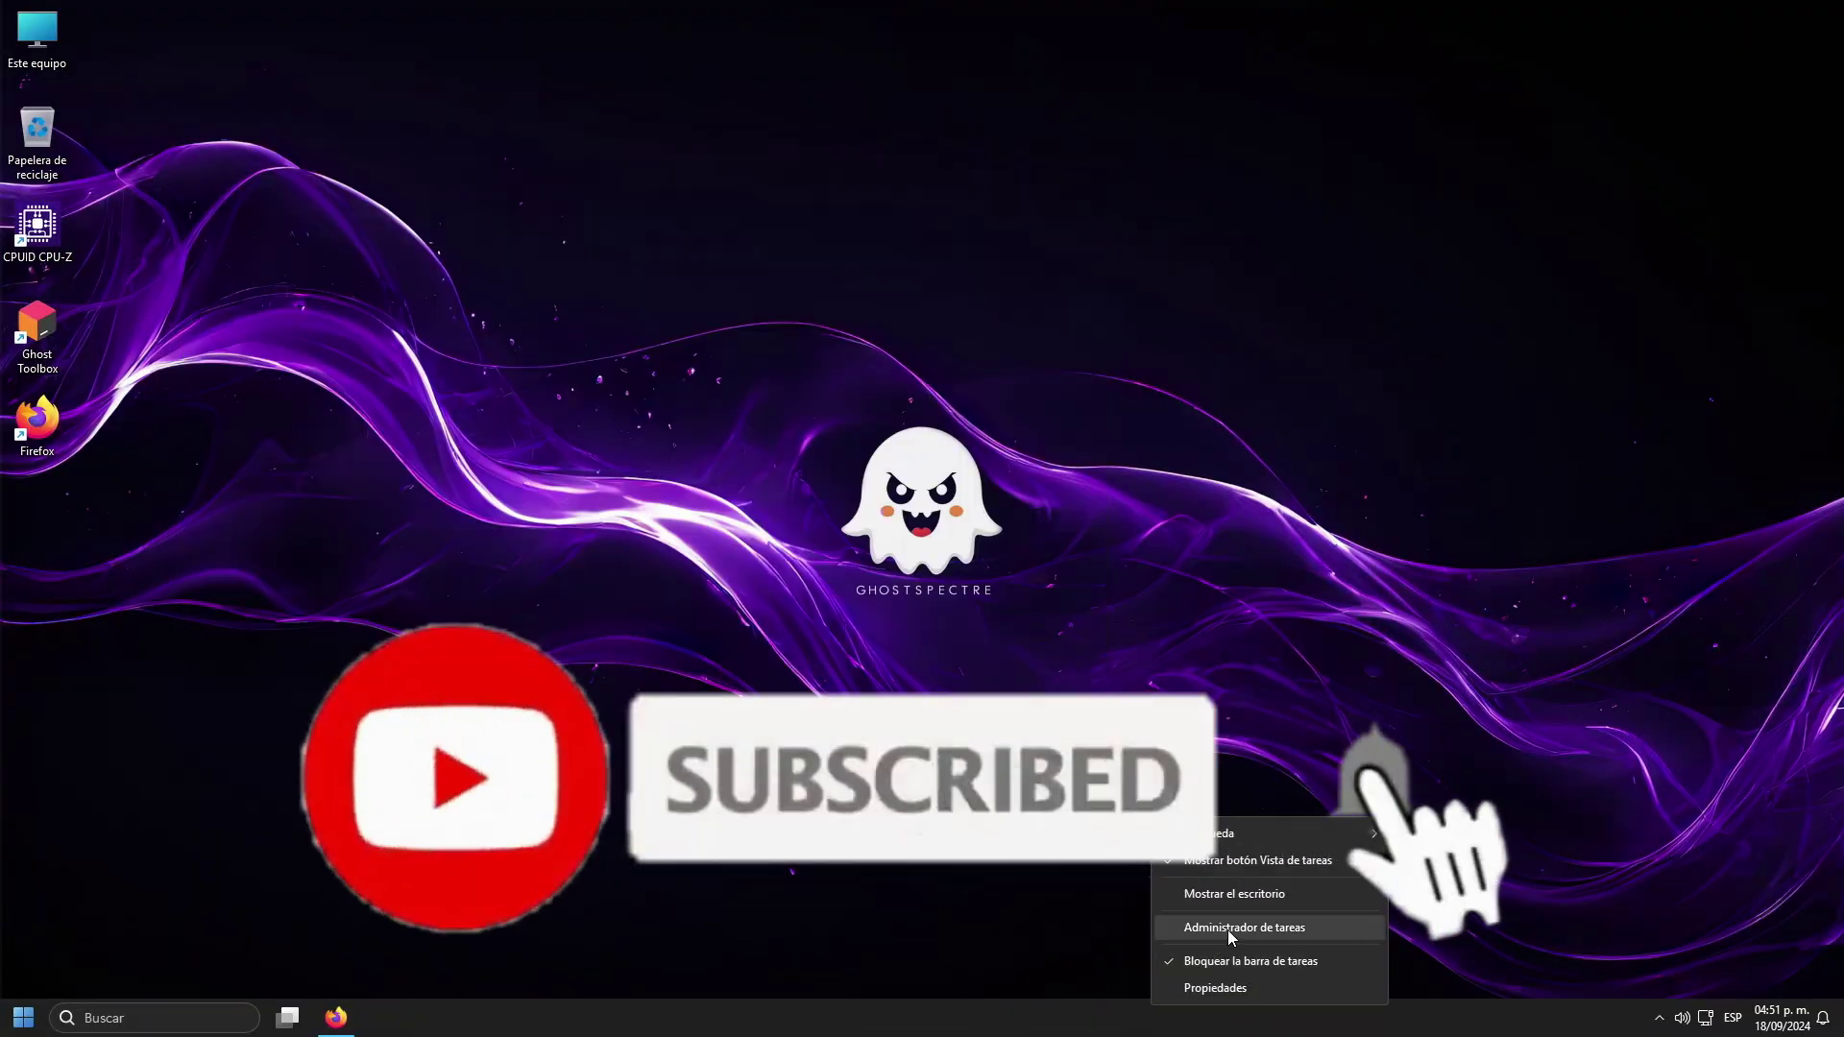
left_click(1228, 930)
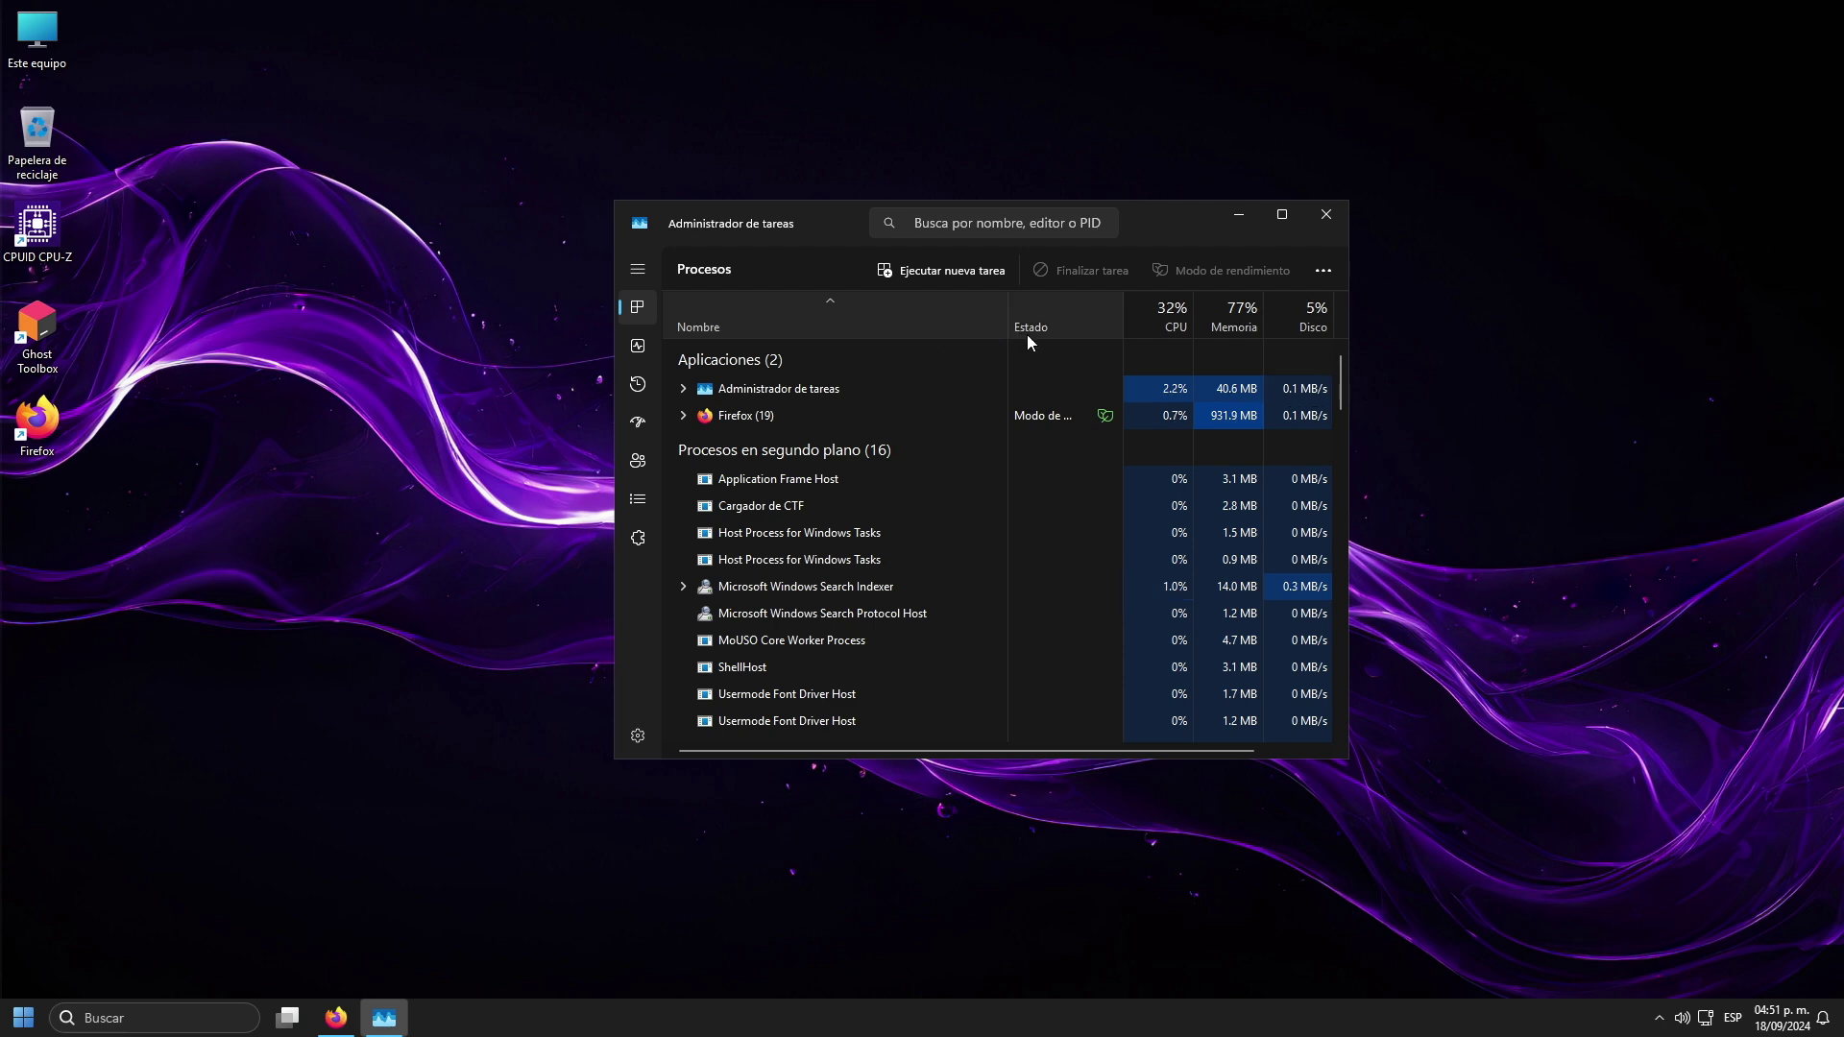
left_click(640, 351)
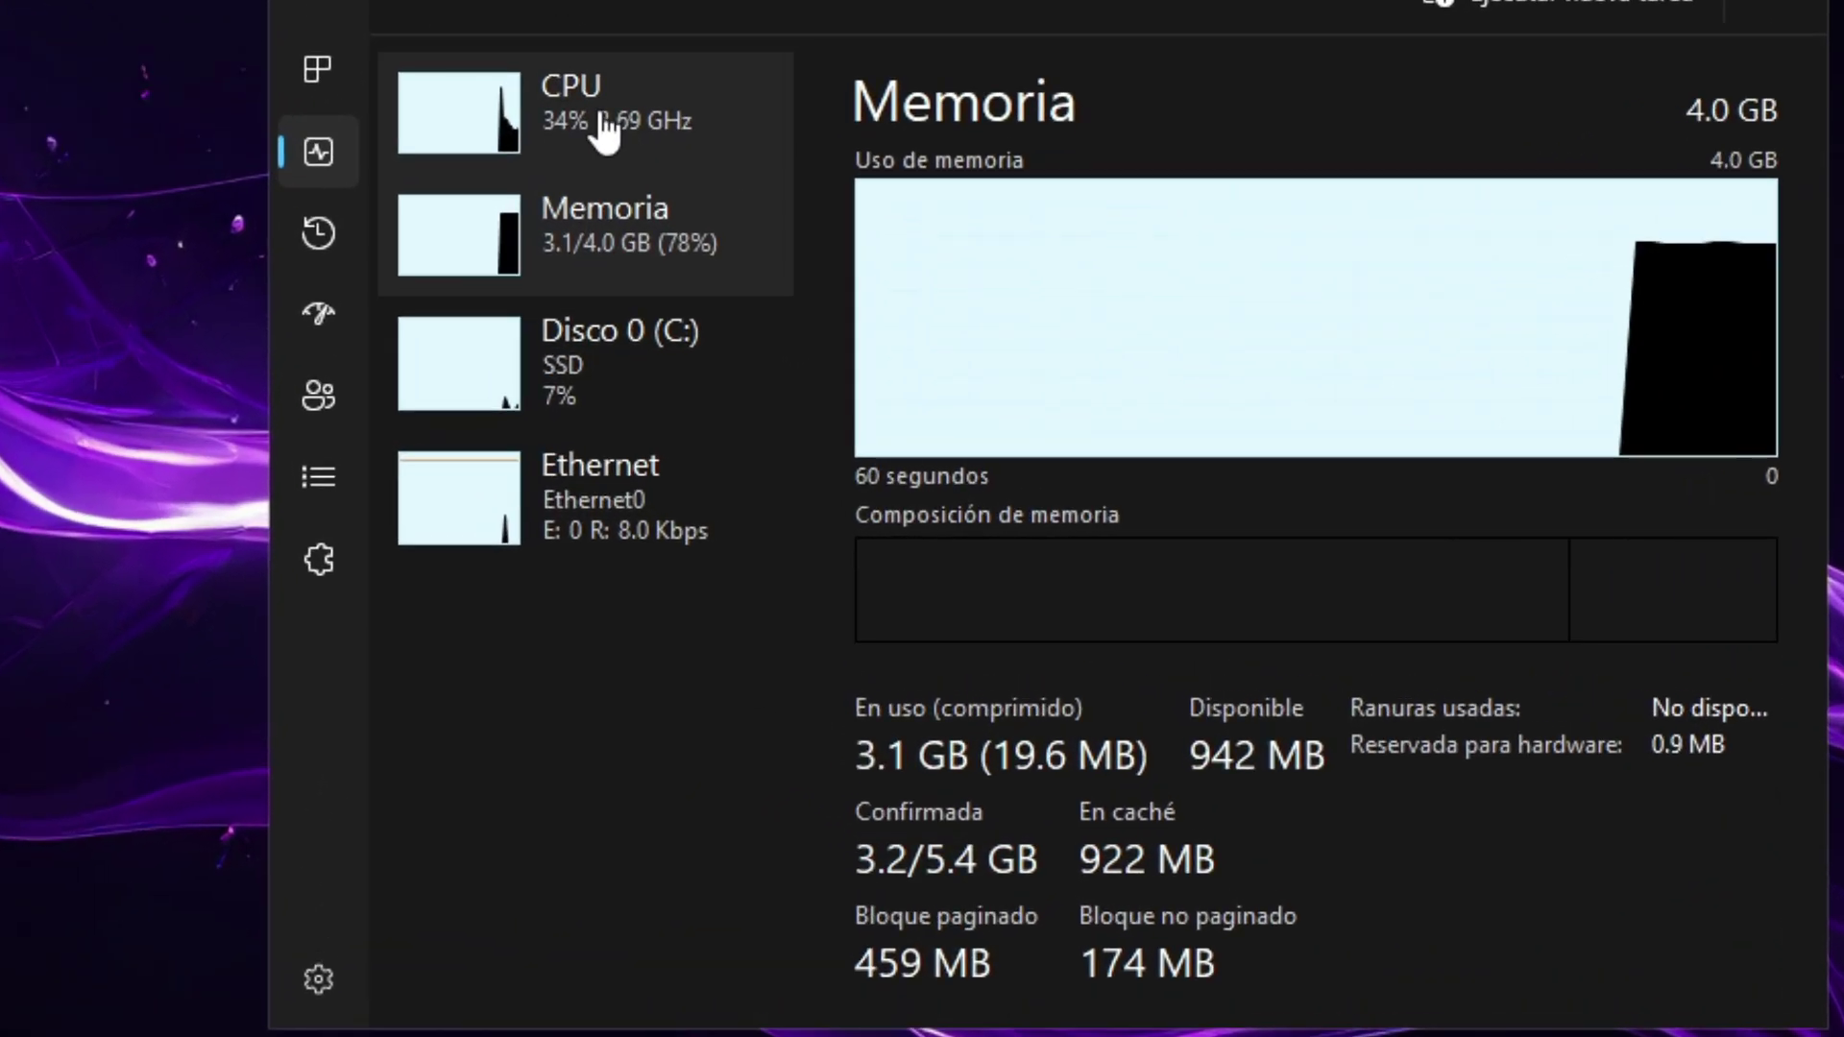
left_click(773, 334)
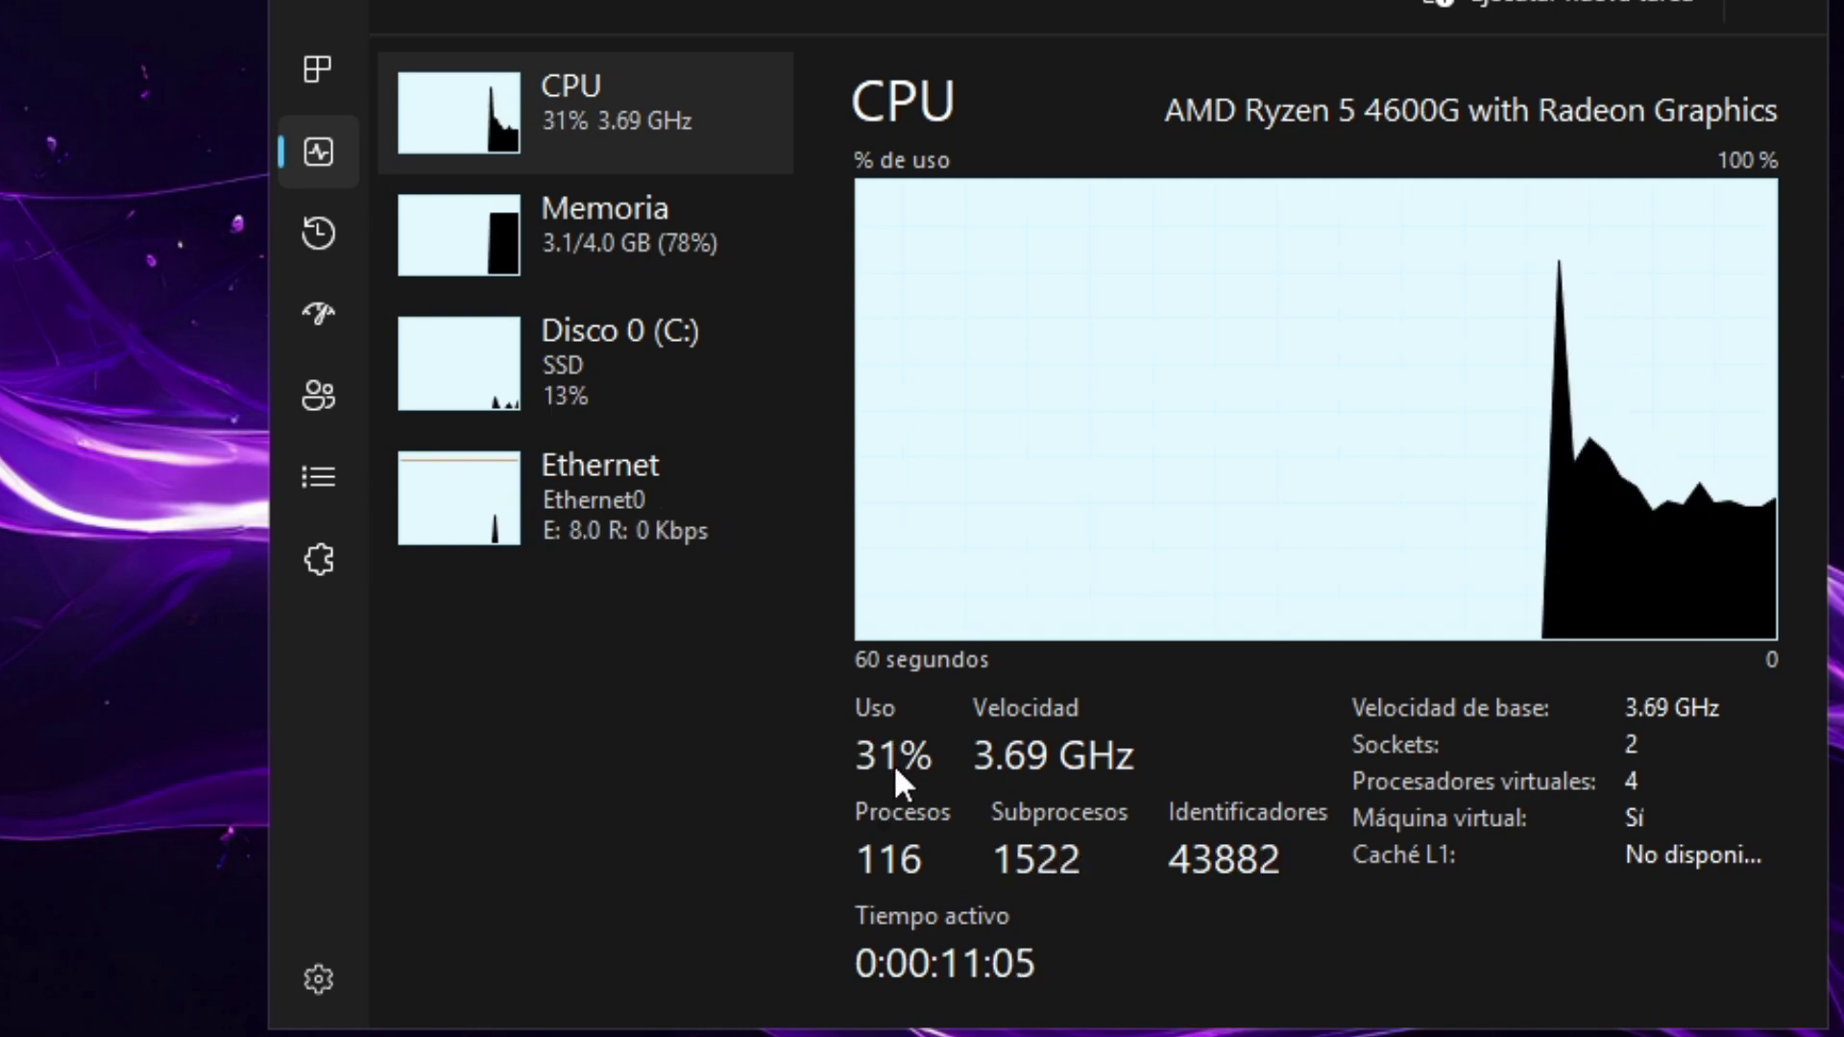
left_click(638, 254)
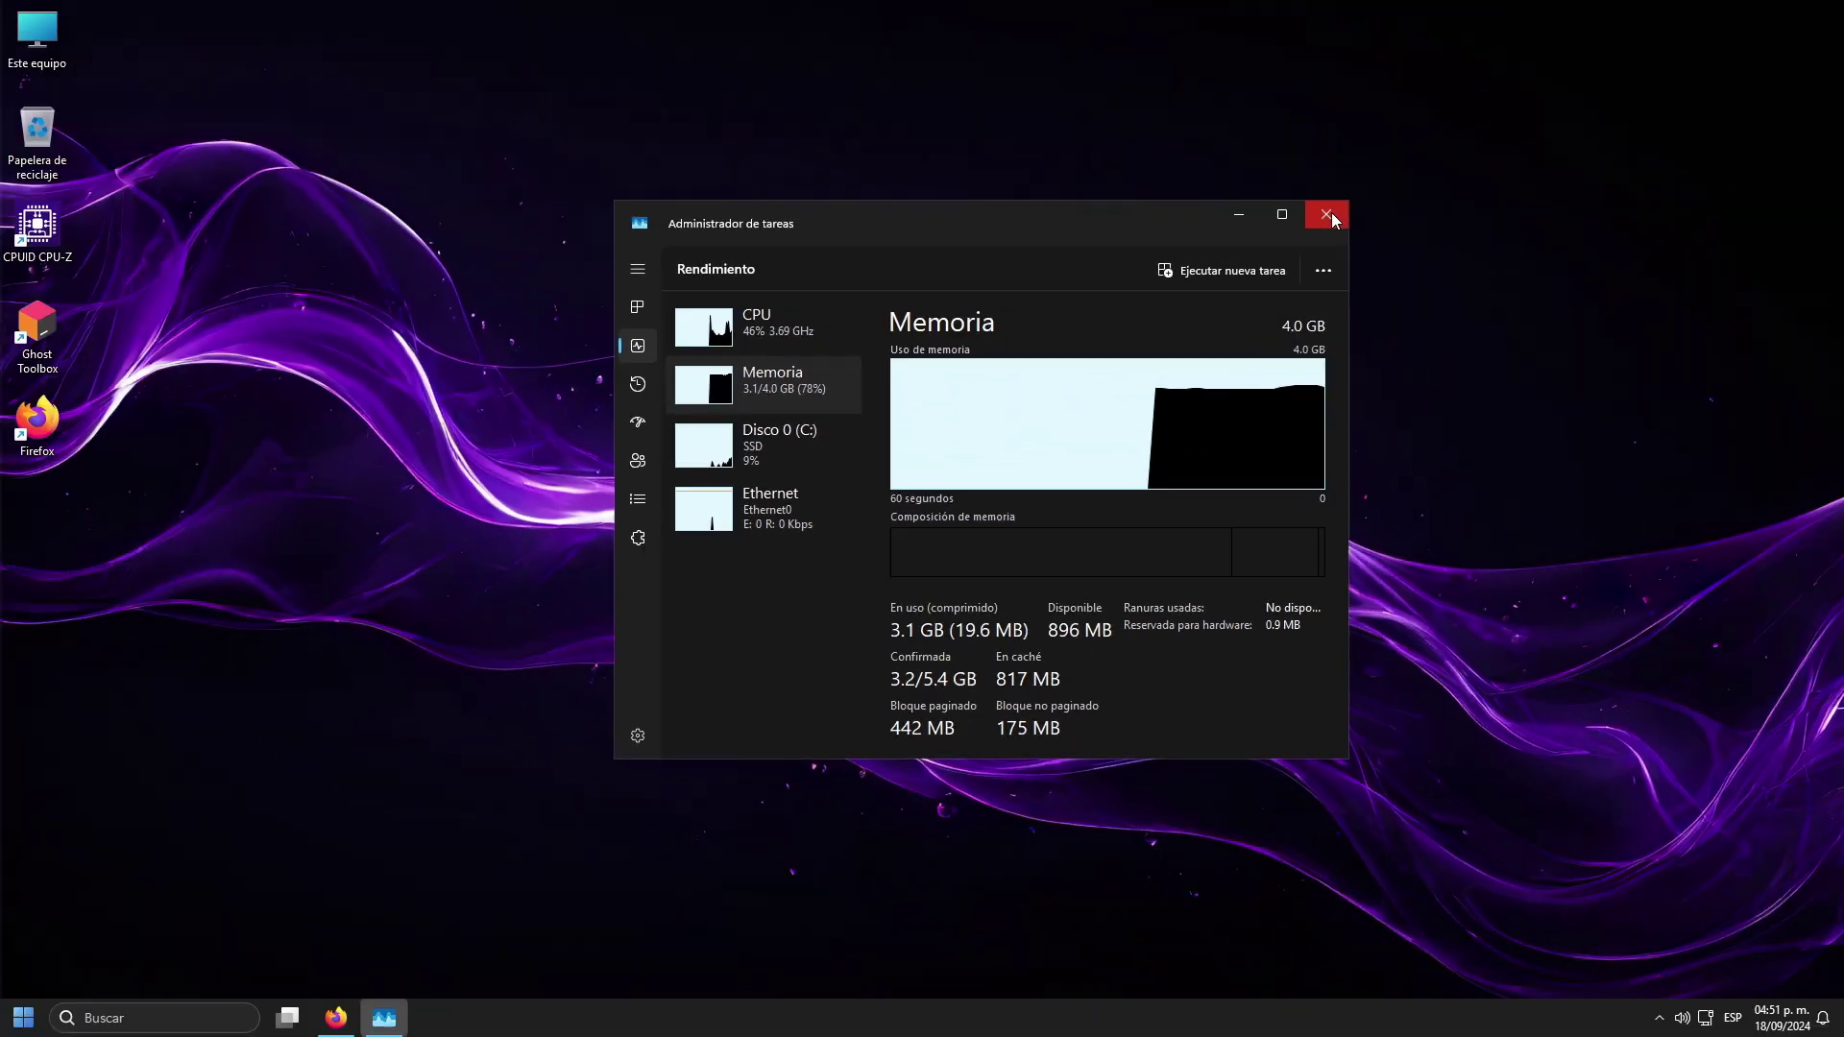
left_click(1338, 164)
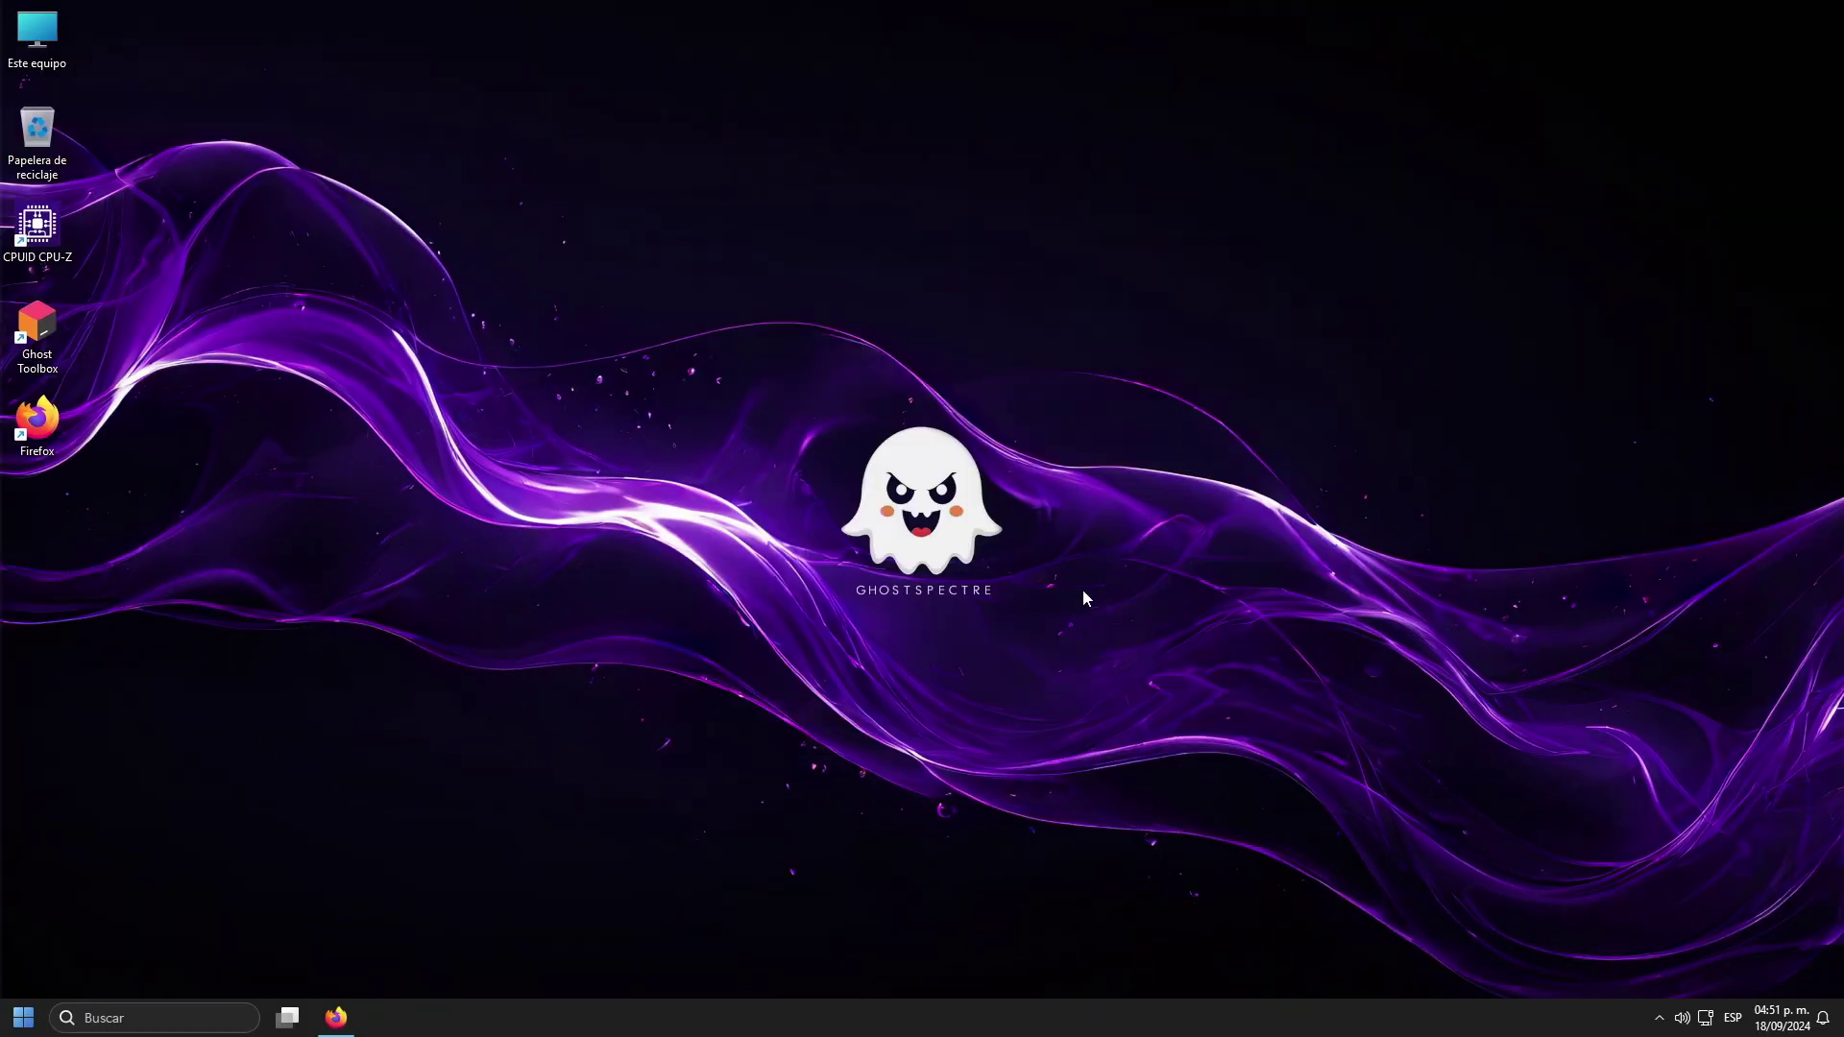